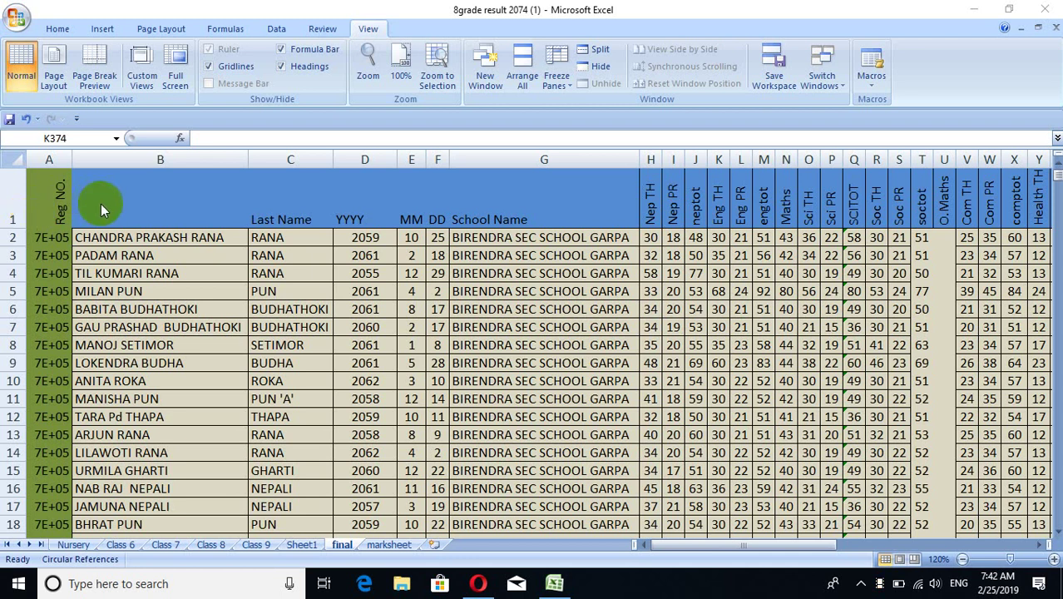
- Widen column A on the final sheet so registration numbers like 740001 display in full
left_click_drag(50, 237, 58, 247)
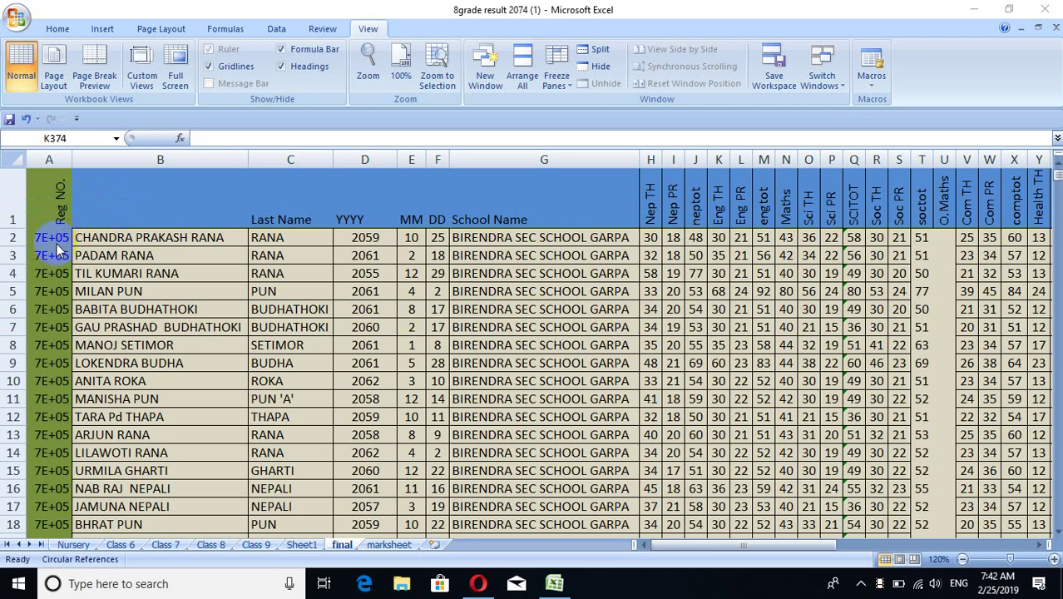
left_click(79, 158)
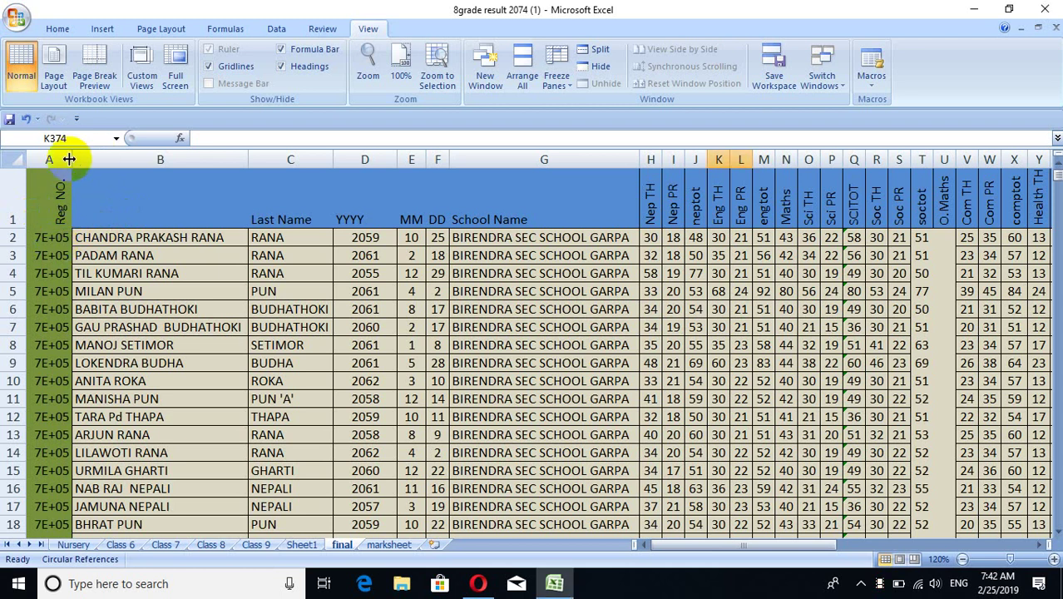
left_click_drag(72, 159, 82, 161)
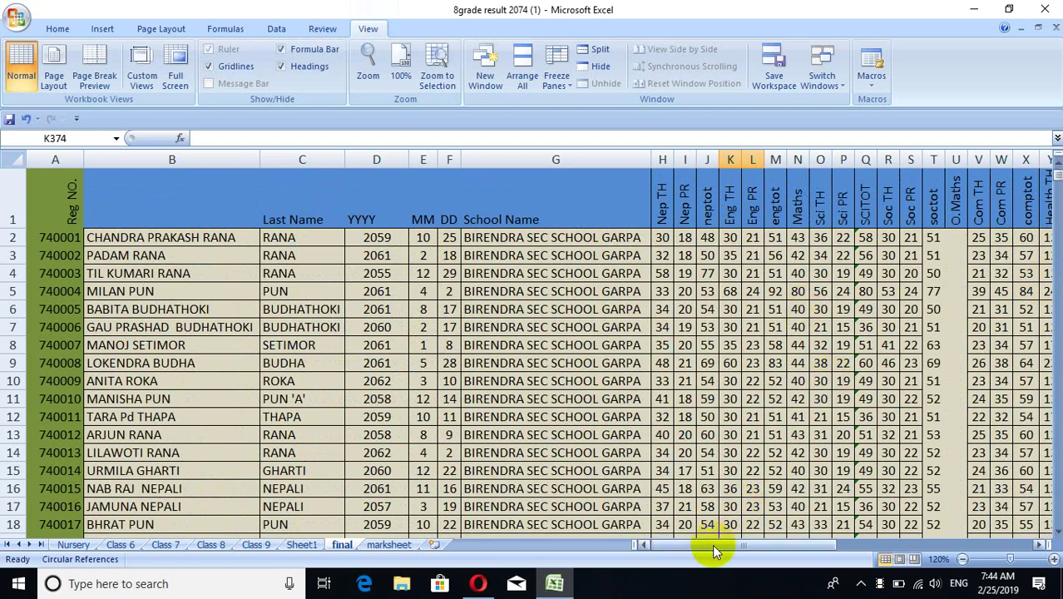
- Switch to the marksheet sheet showing the student's grade sheet with GPA 2.40
mouse_move(712, 547)
left_mouse_down()
mouse_move(901, 540)
mouse_move(701, 559)
left_mouse_up()
left_click(378, 547)
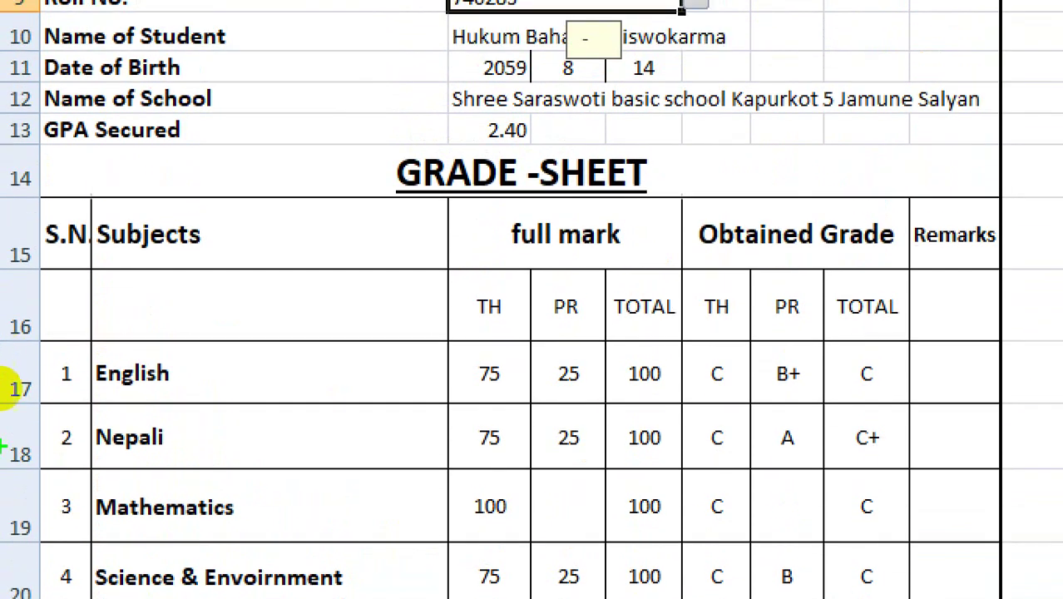
left_click_drag(471, 114, 457, 120)
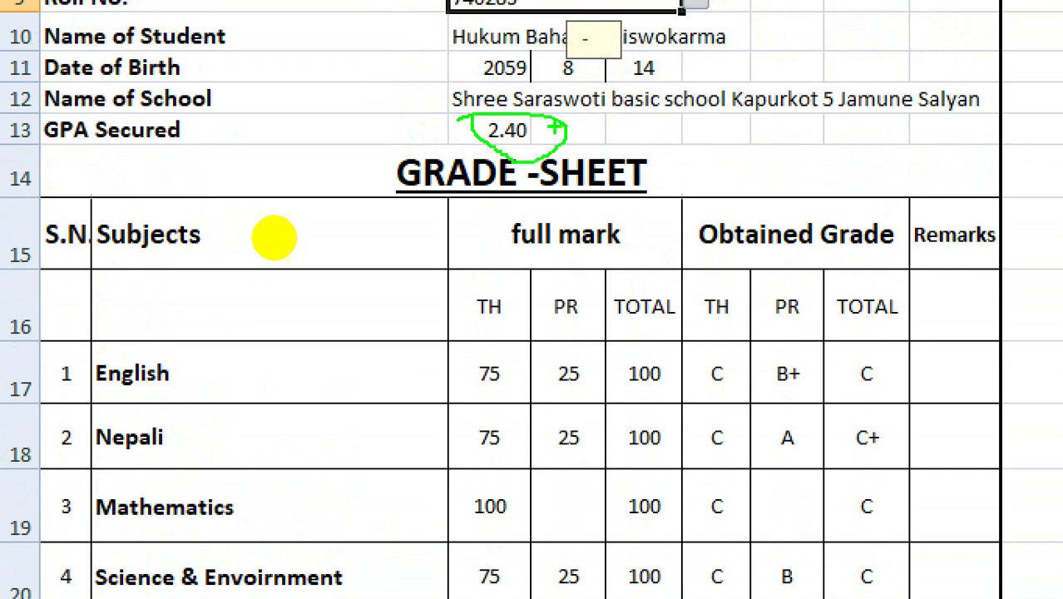
left_click_drag(562, 130, 569, 195)
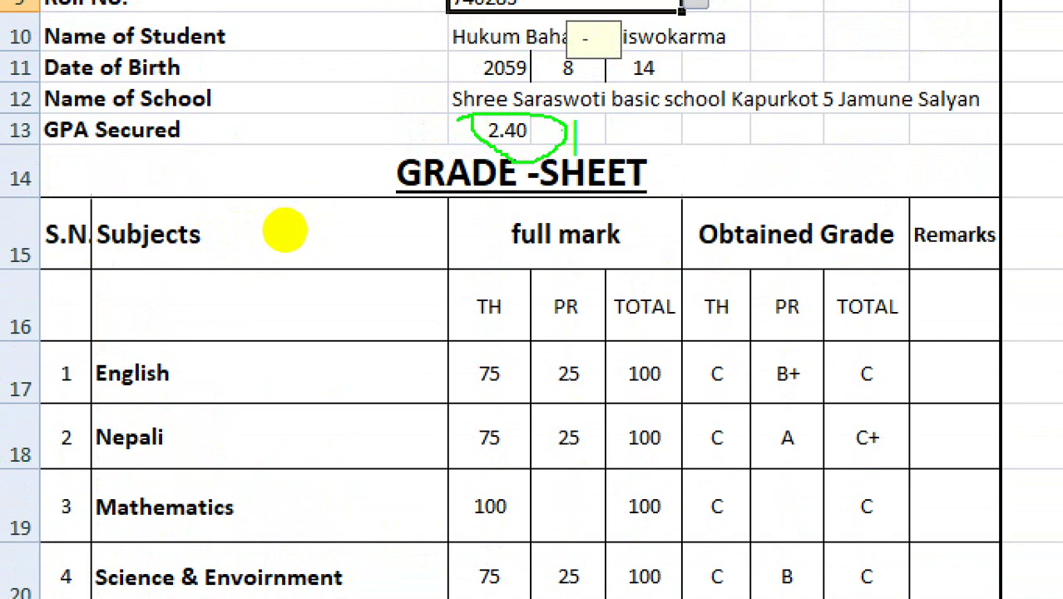
type("grad")
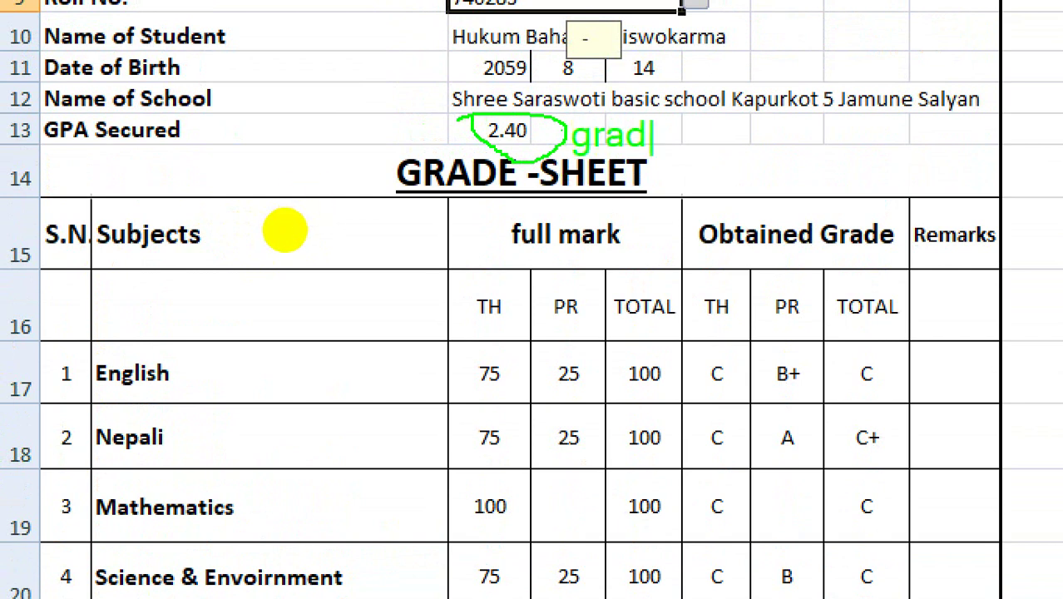
type("e point")
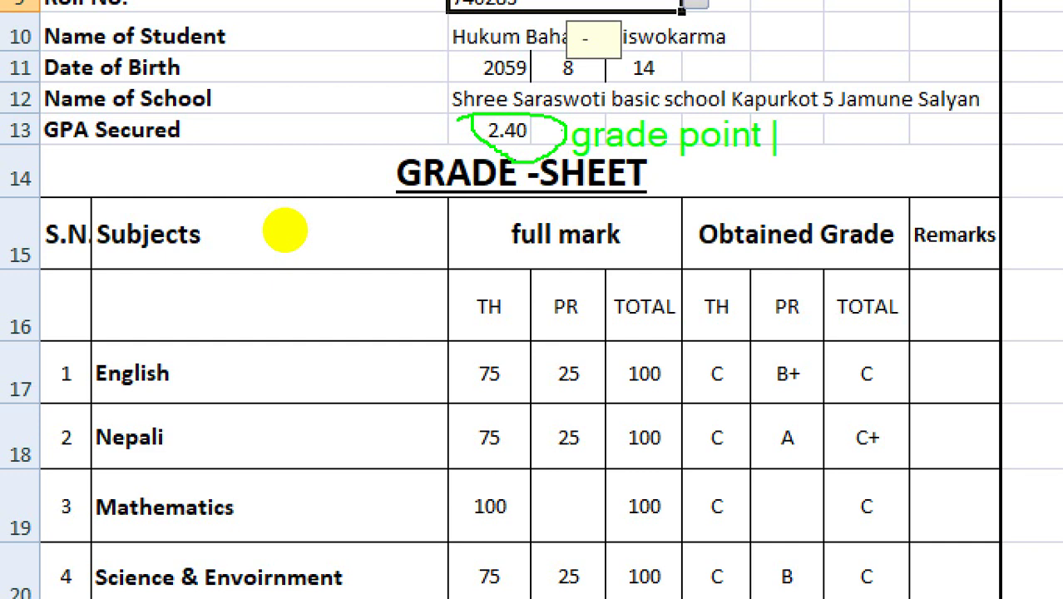
type(" ( av")
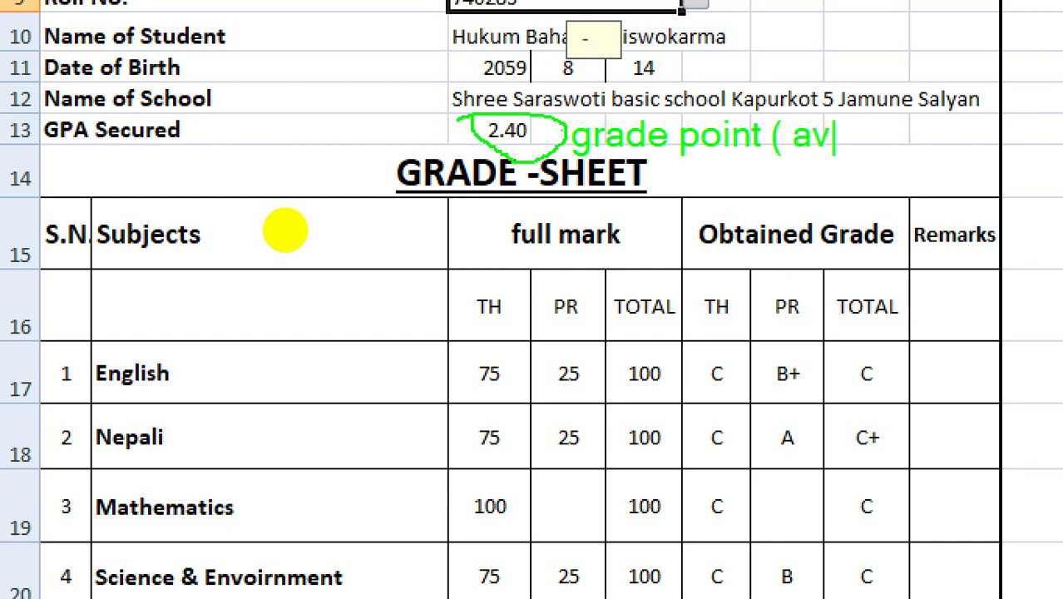
type("erad")
key("BackSpace")
type("ge ")
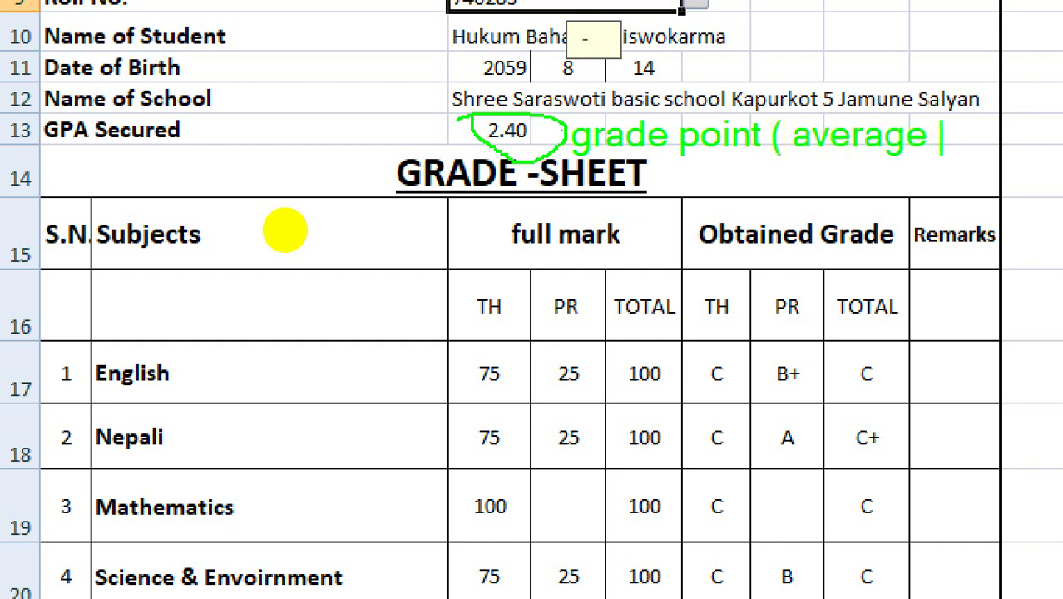
type("of each")
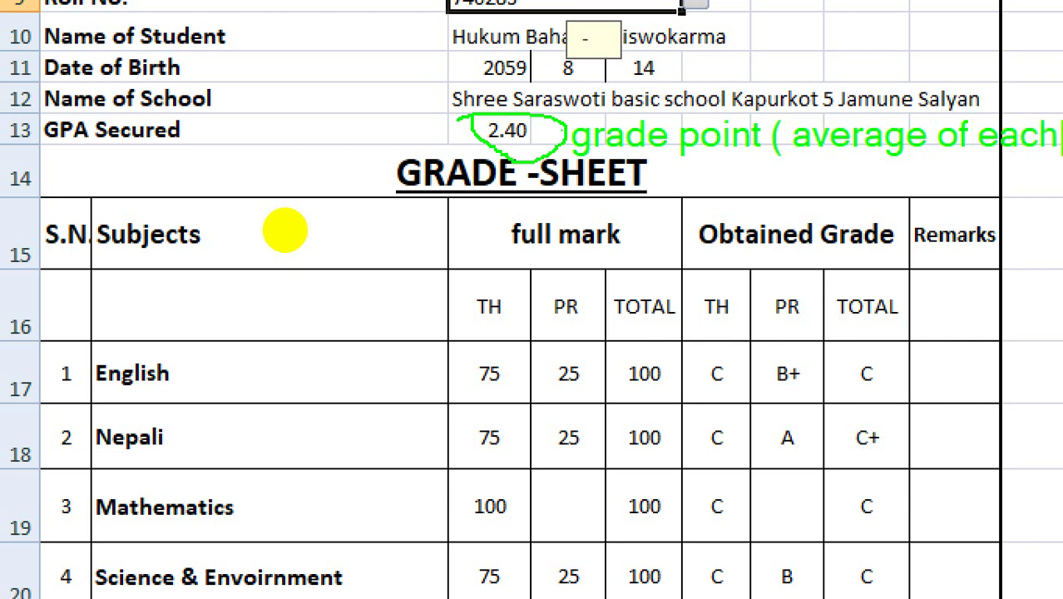
key("Return")
type("gra")
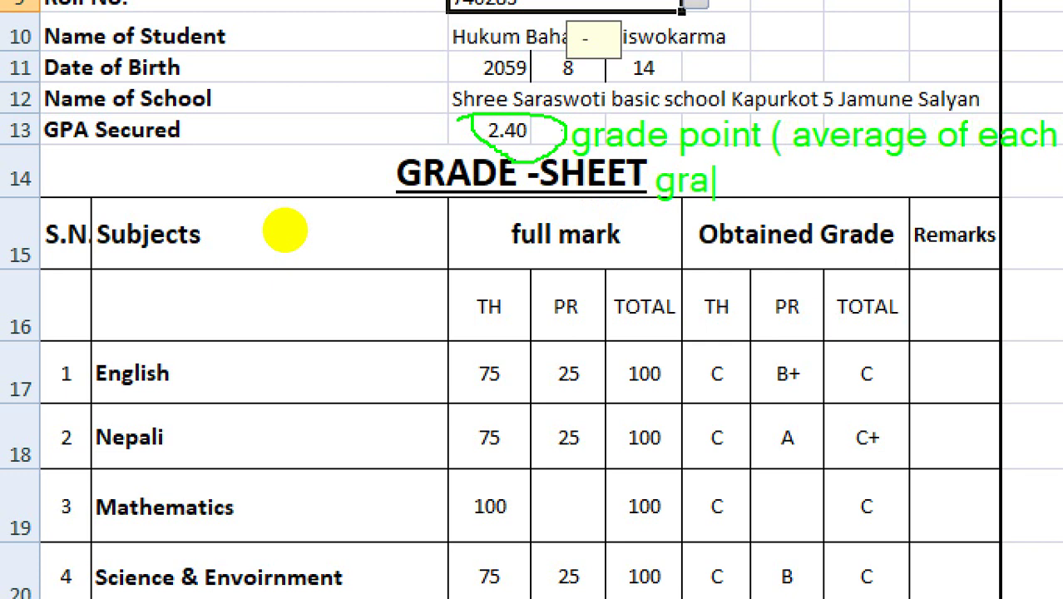
type("de po")
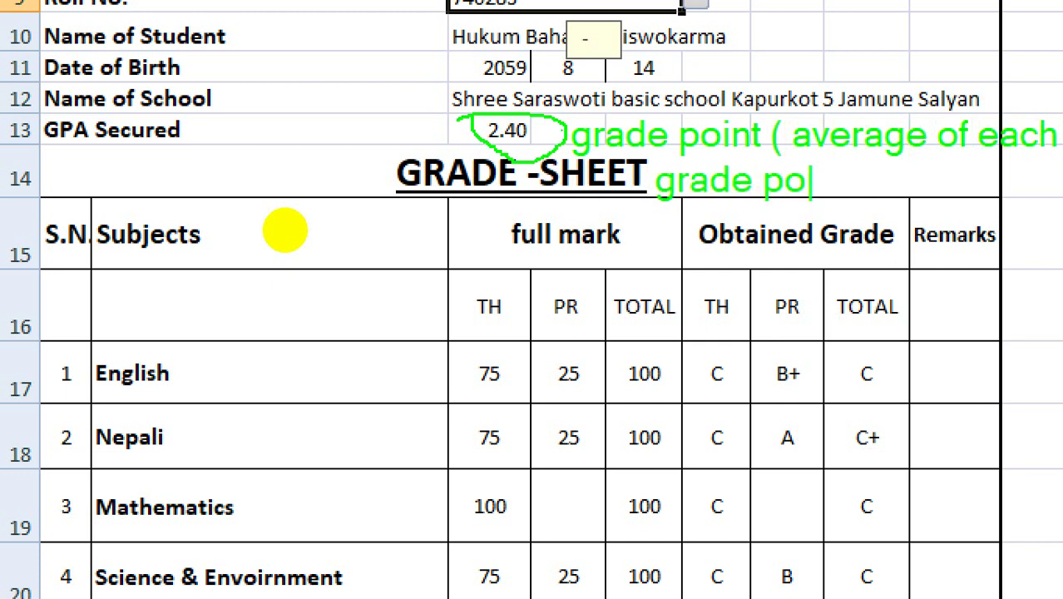
type("ints )")
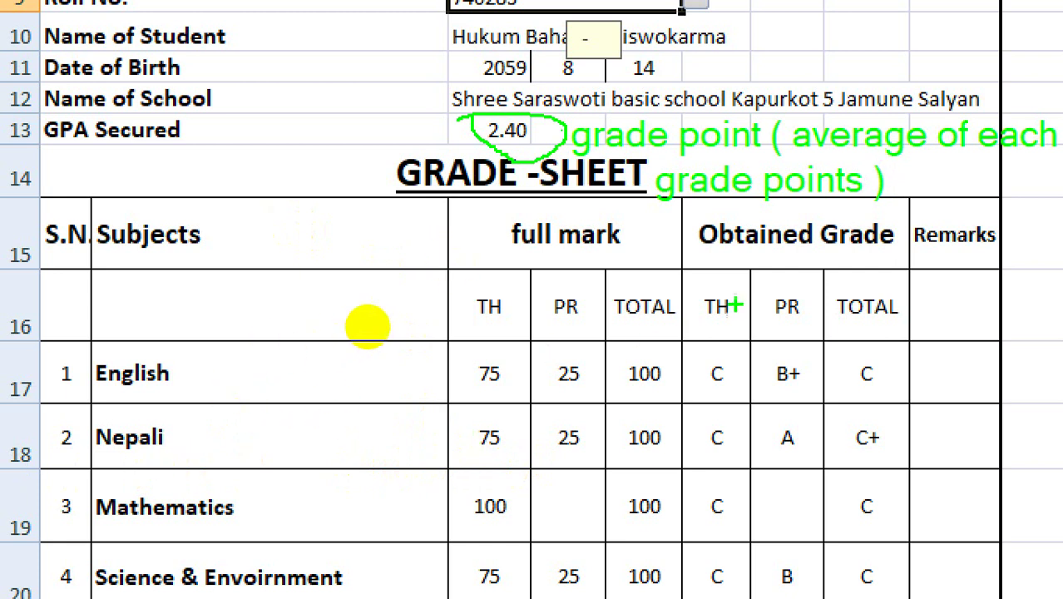
left_click_drag(703, 367, 686, 366)
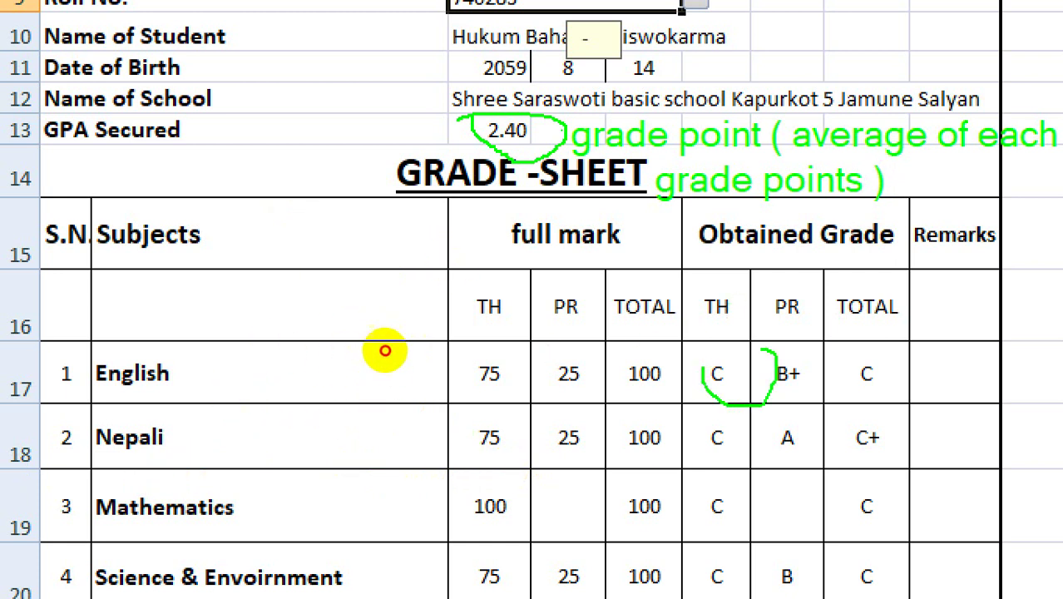
left_click_drag(804, 341, 831, 337)
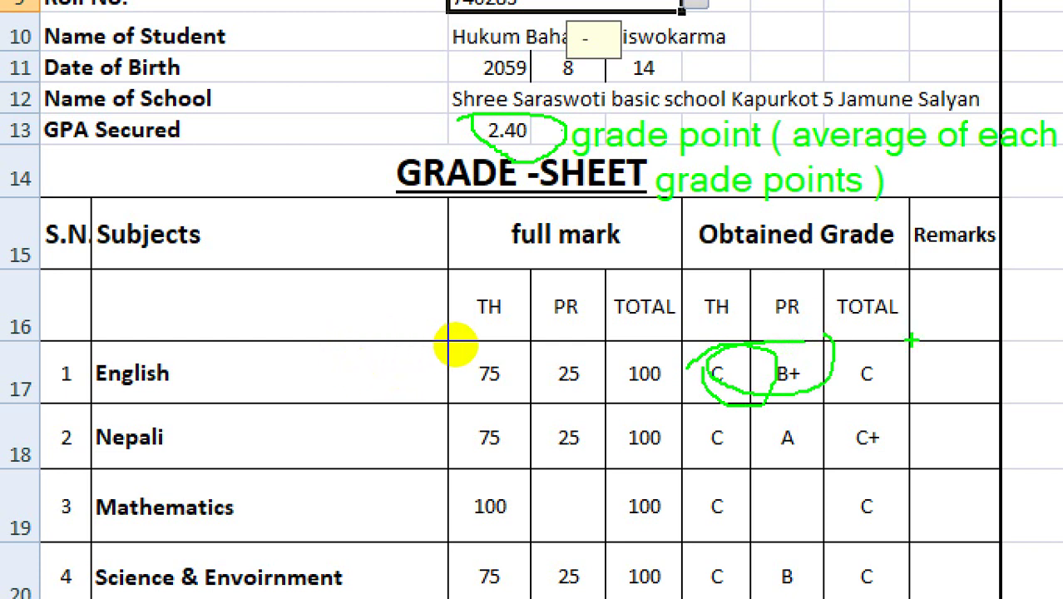
left_click_drag(827, 339, 811, 384)
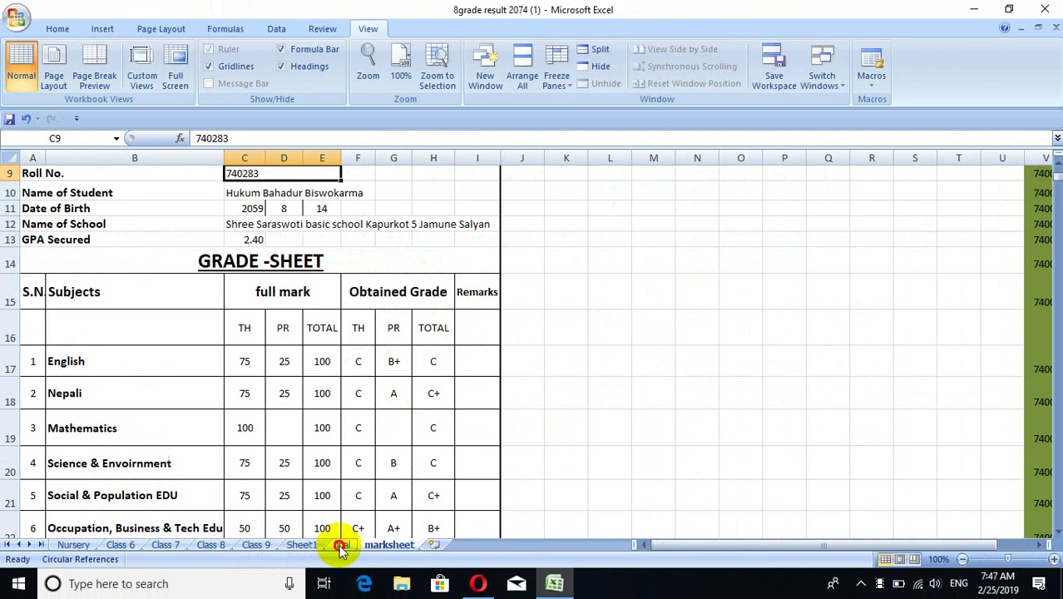
- On the final sheet, inspect J2's =SUM(H2:I2) total, then step right along row 2
left_click(340, 545)
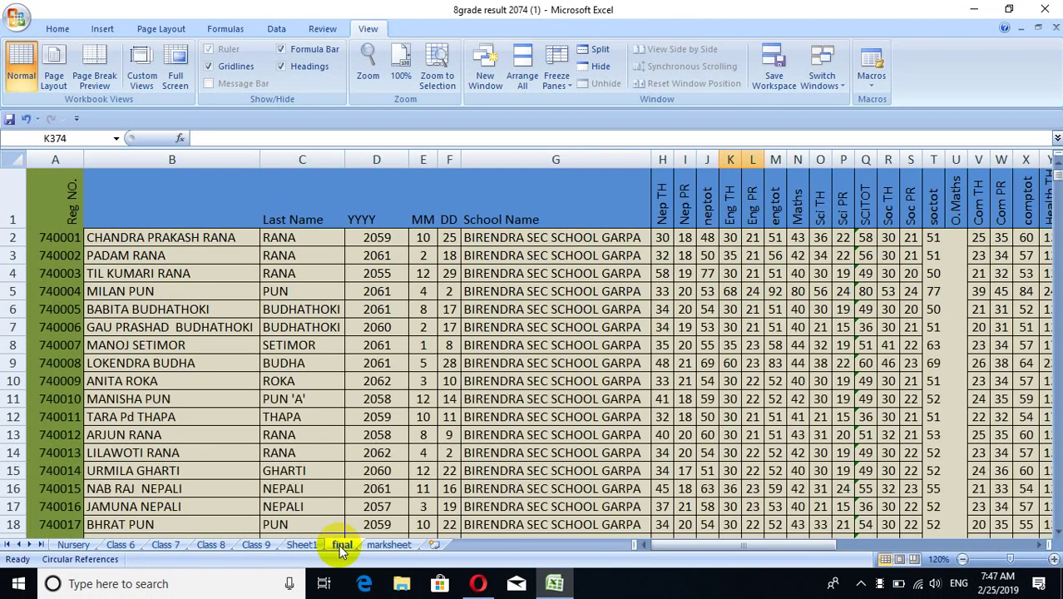
left_click(705, 235)
left_click(451, 141)
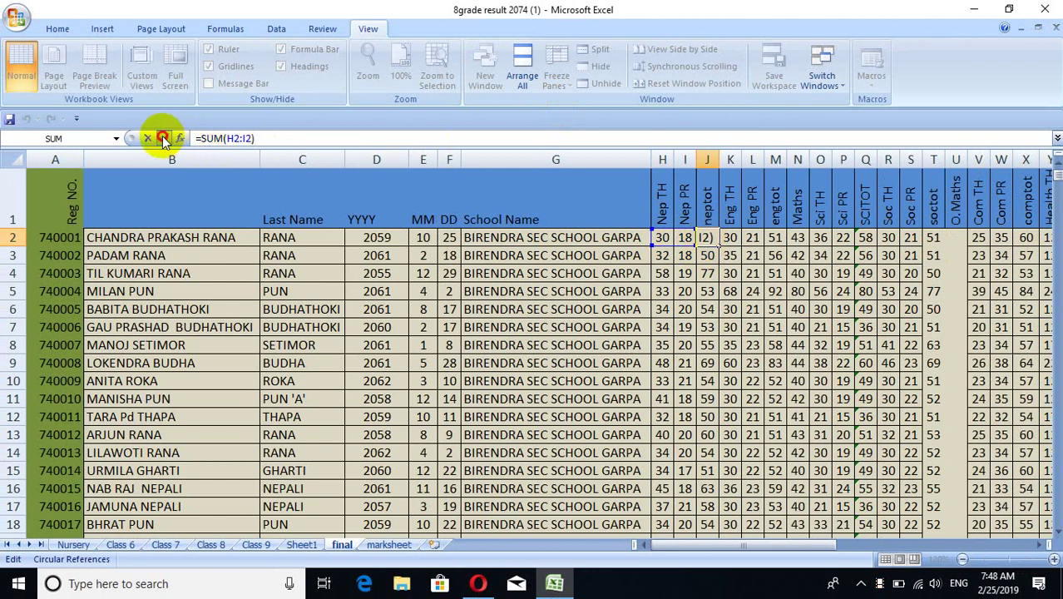
left_click(163, 137)
key("Right")
key("Right")
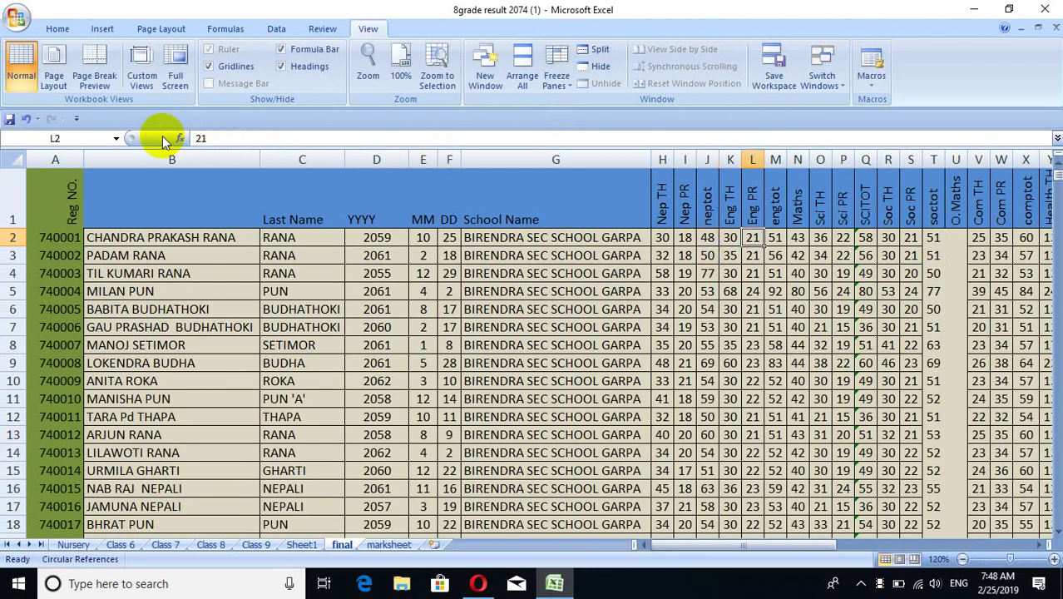
key("Right")
key("Right")
key("Right")
key("Right")
key("Right")
key("Right")
key("Right")
key("Right")
key("Right")
key("Right")
key("Right")
key("Right")
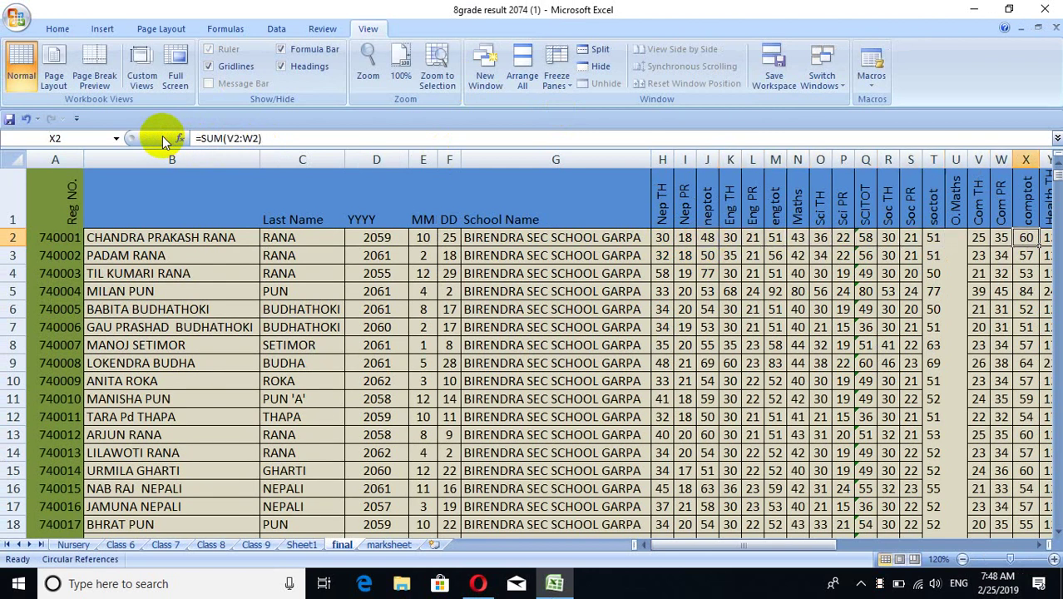
key("Right")
key("Right")
key("Right")
key("Right")
key("Right")
key("Right")
key("Right")
key("Right")
key("Right")
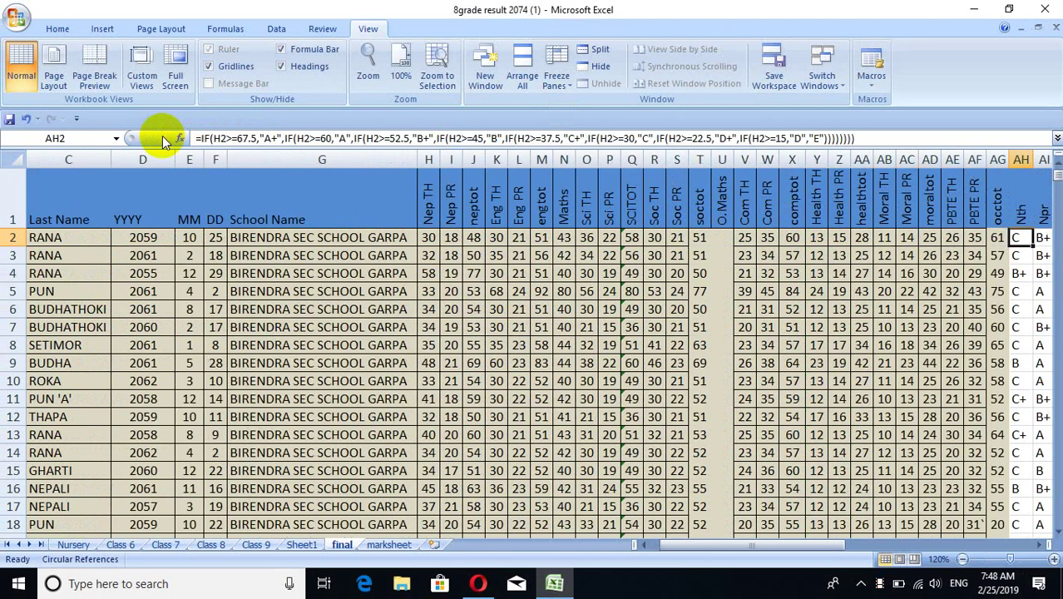
left_click(1016, 239)
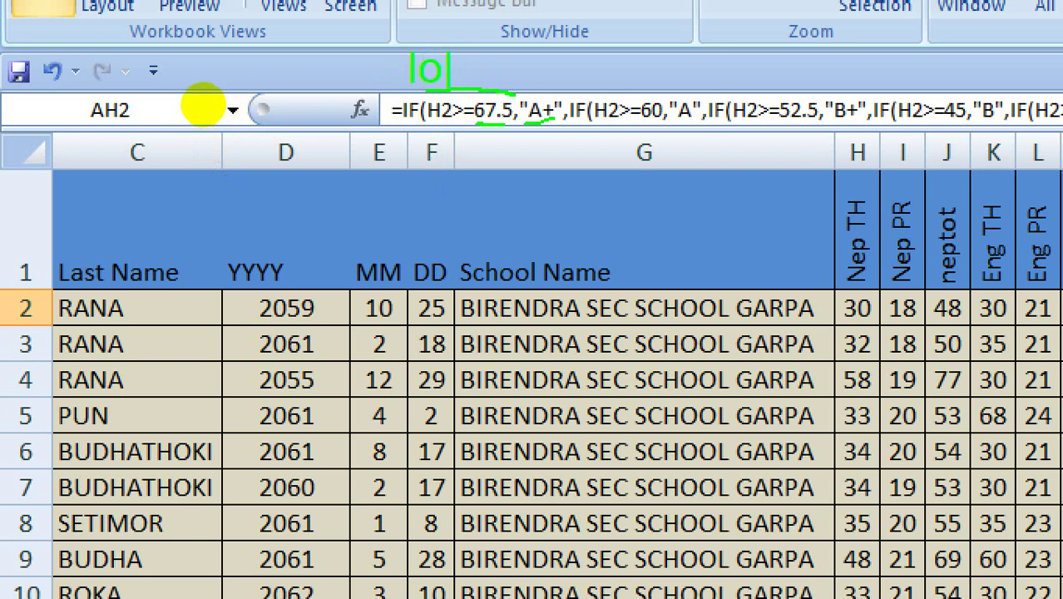
type("gicx")
key("BackSpace")
type("al ")
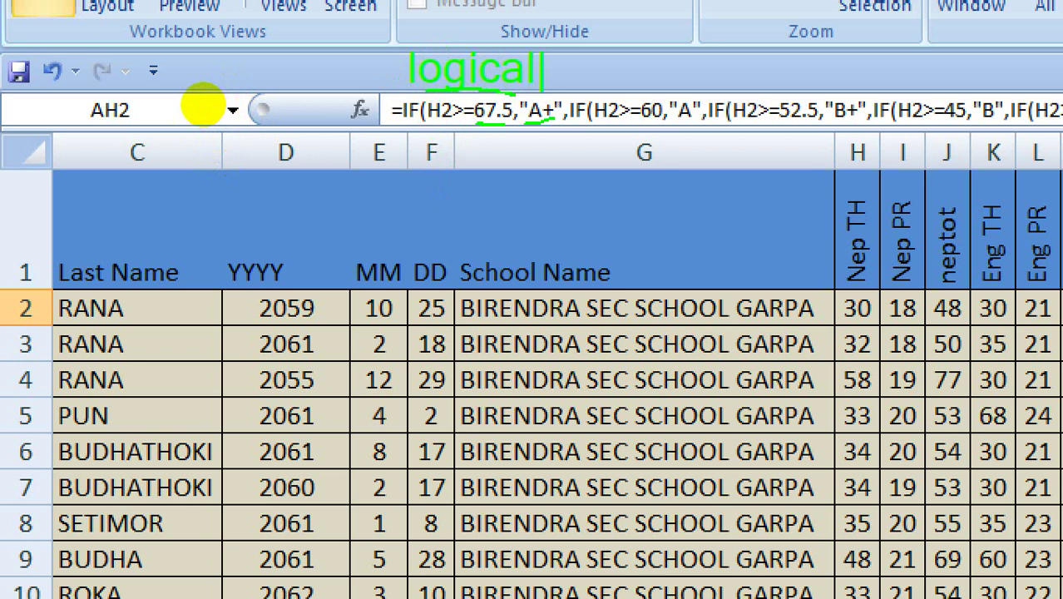
type("test")
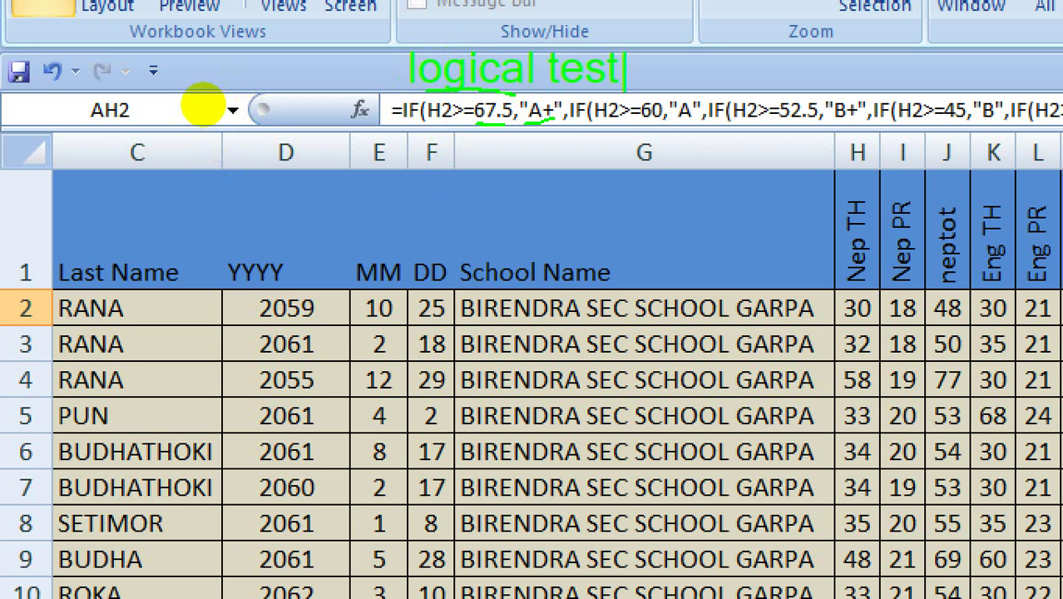
type(",")
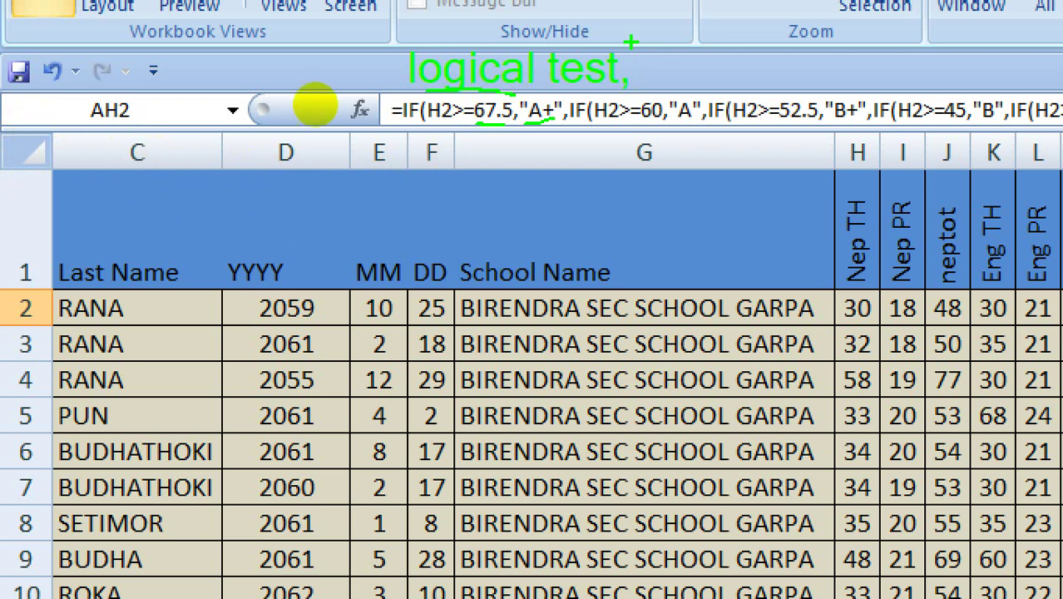
left_click_drag(526, 106, 537, 122)
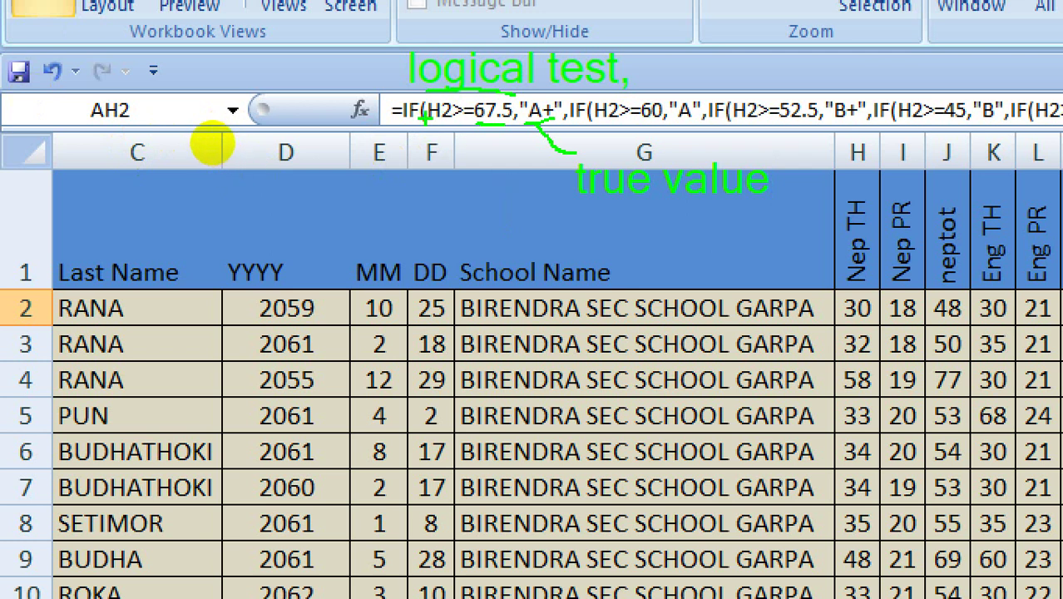
left_click_drag(425, 122, 479, 123)
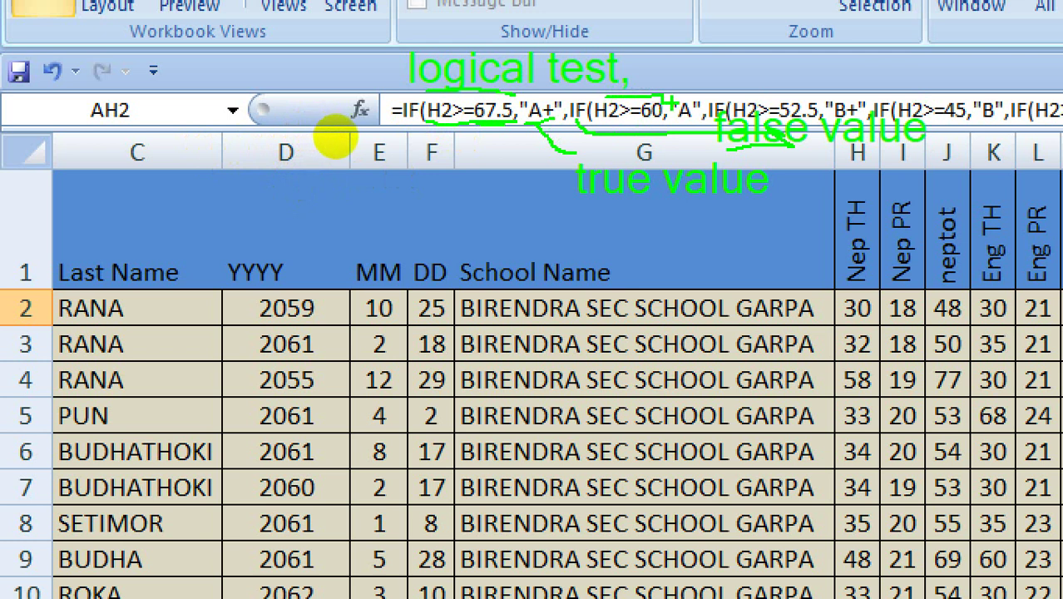
left_click(355, 127)
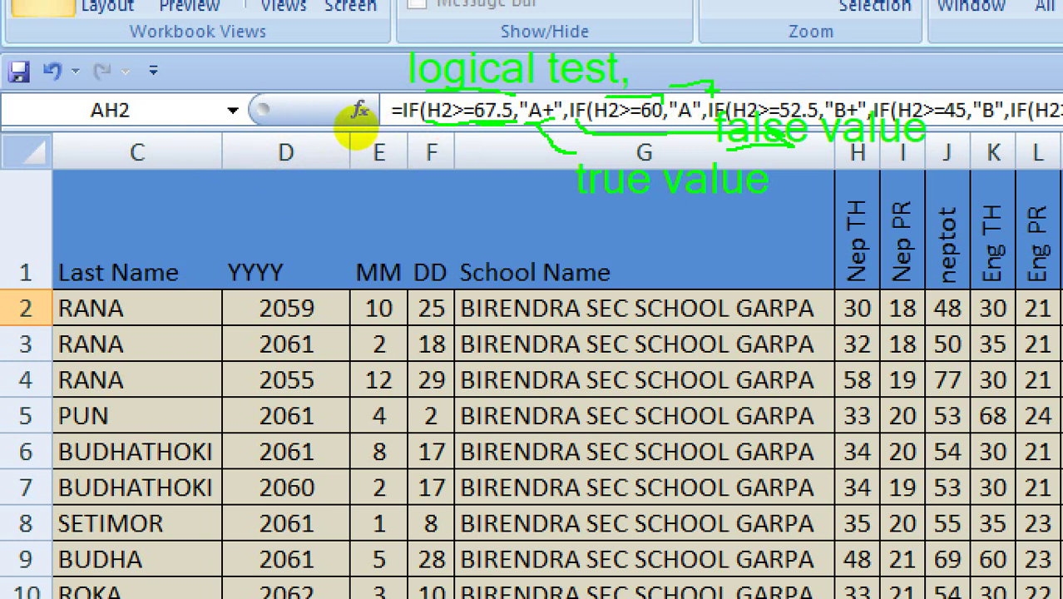
left_click(356, 130)
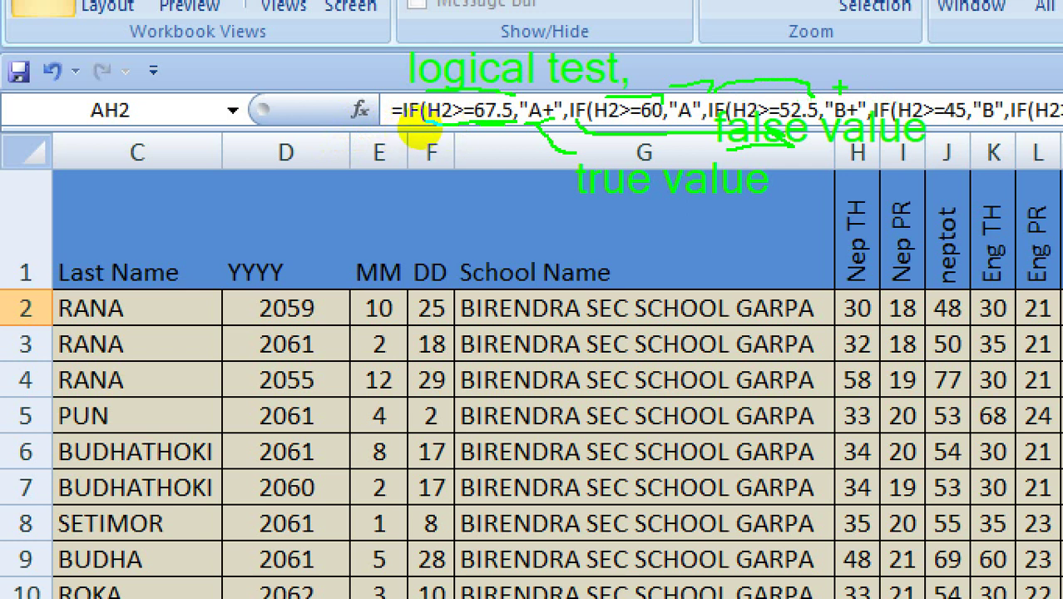
left_click(419, 134)
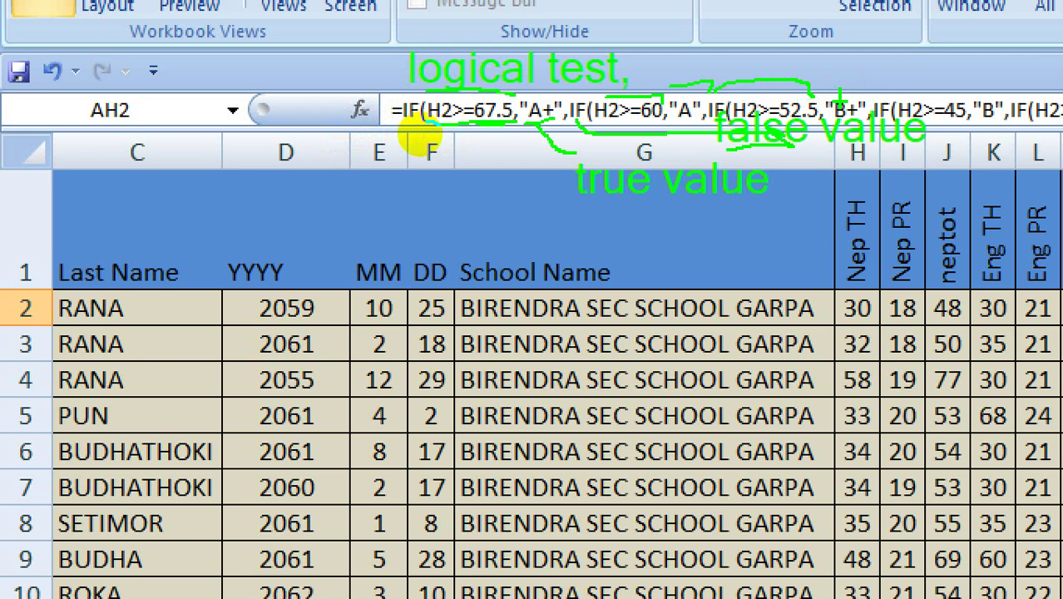
left_click_drag(436, 129, 478, 135)
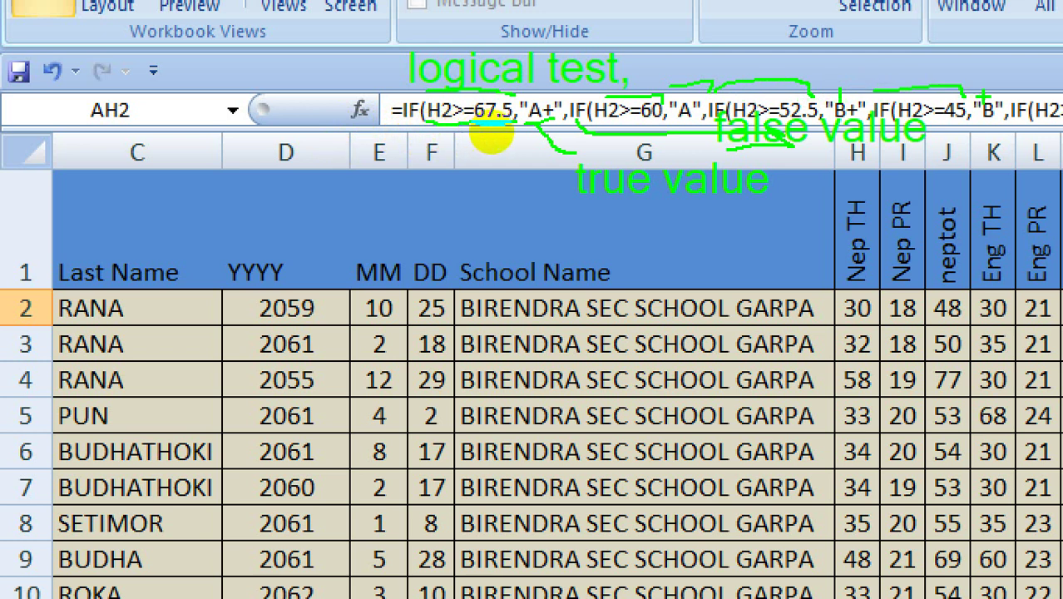
left_click_drag(482, 126, 499, 133)
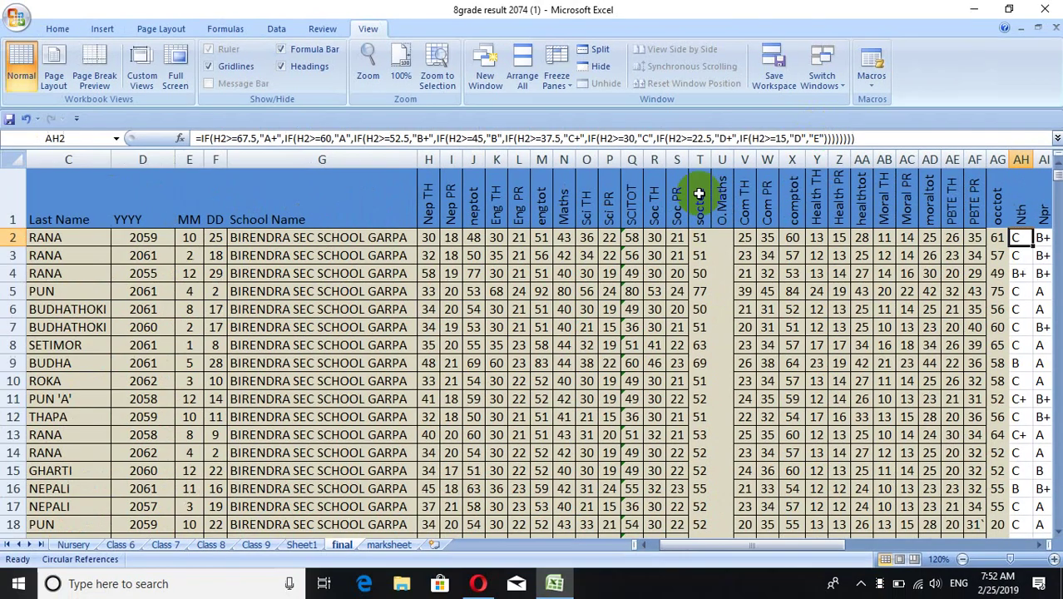
left_click(856, 140)
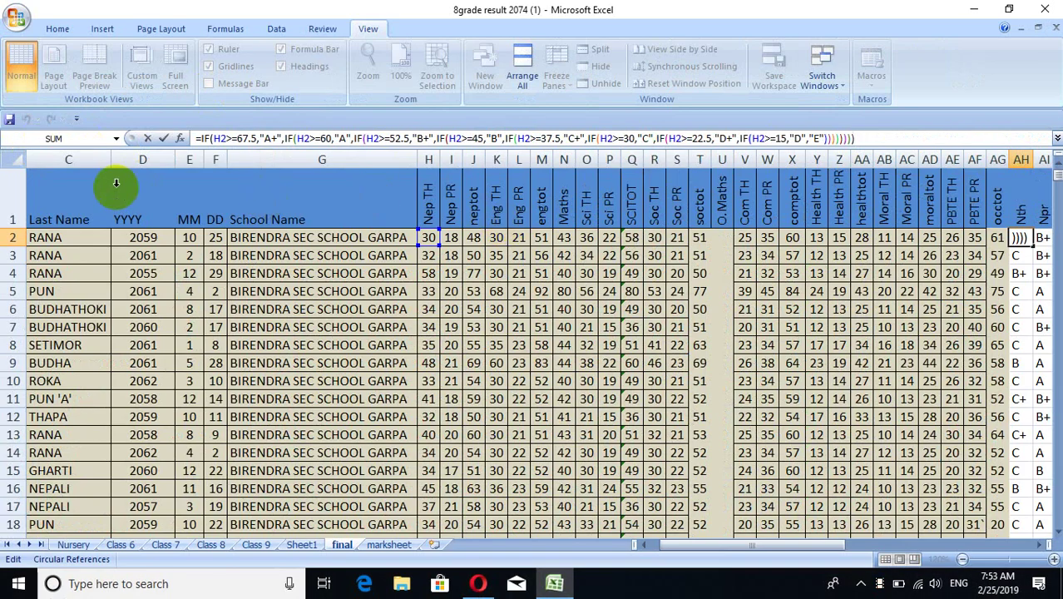
left_click(160, 140)
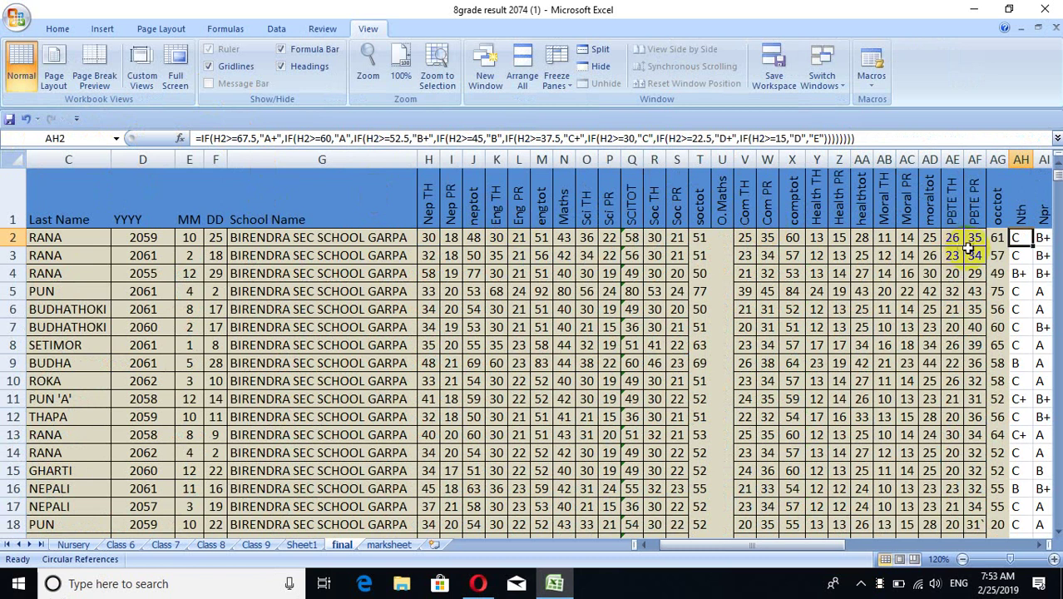
mouse_move(1034, 243)
left_mouse_down()
mouse_move(1034, 335)
mouse_move(1031, 250)
left_mouse_up()
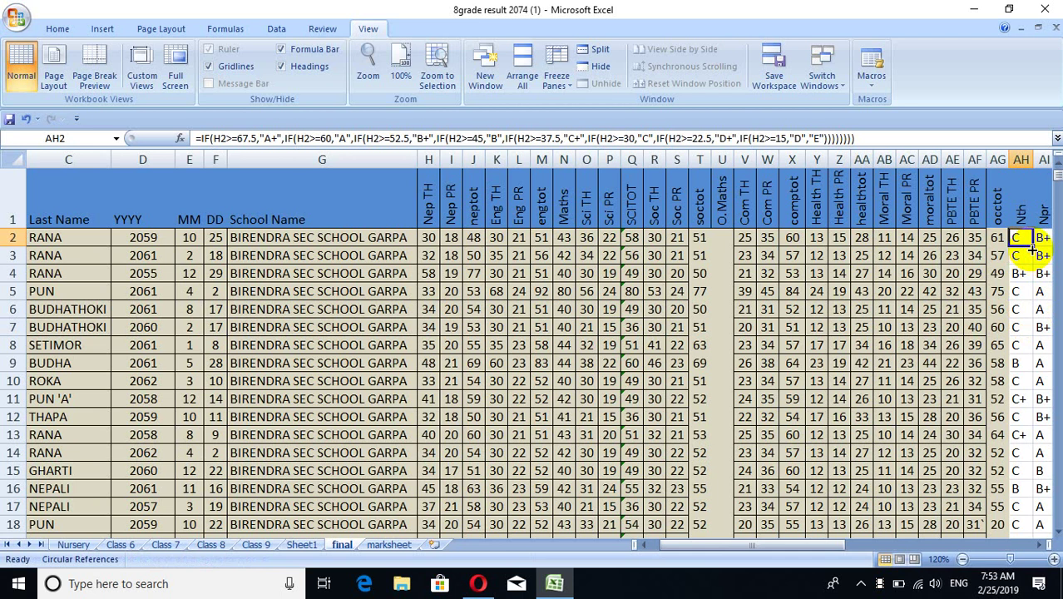
key("Right")
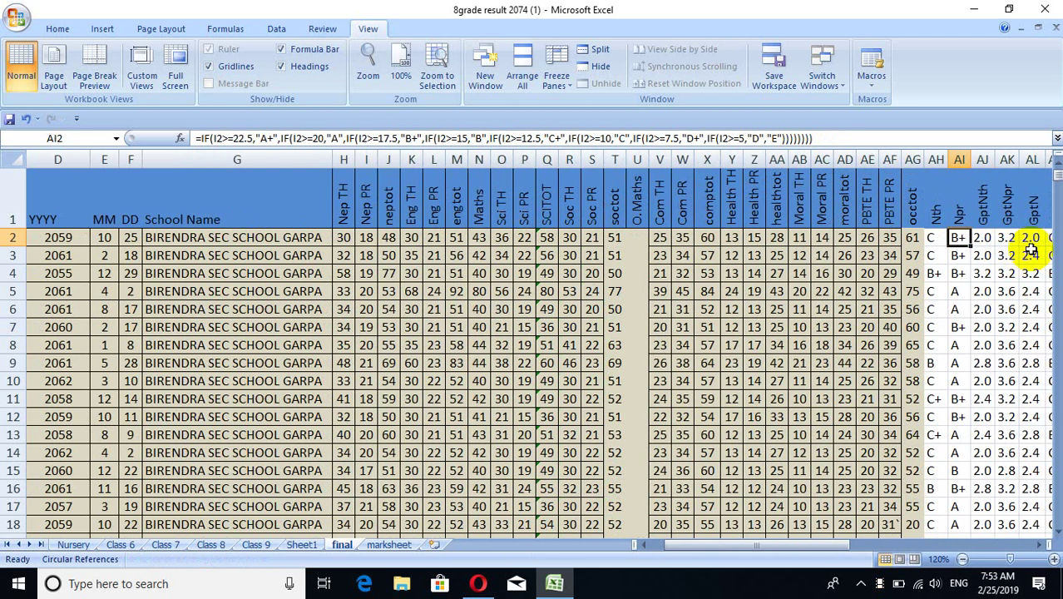
key("Right")
key("Right")
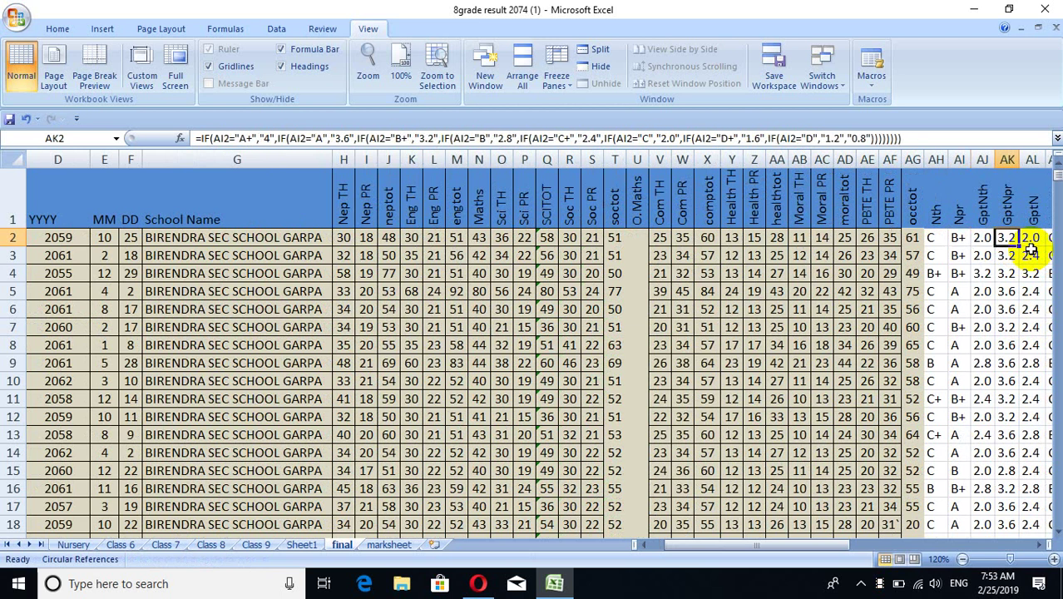
key("Left")
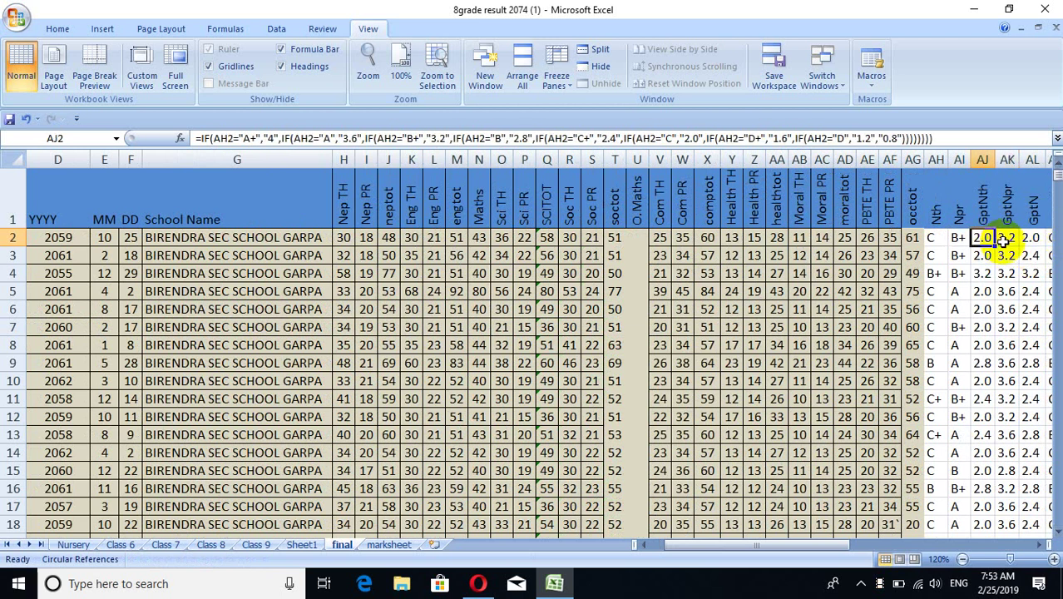
key("Right")
key("Right")
key("Right")
key("Right")
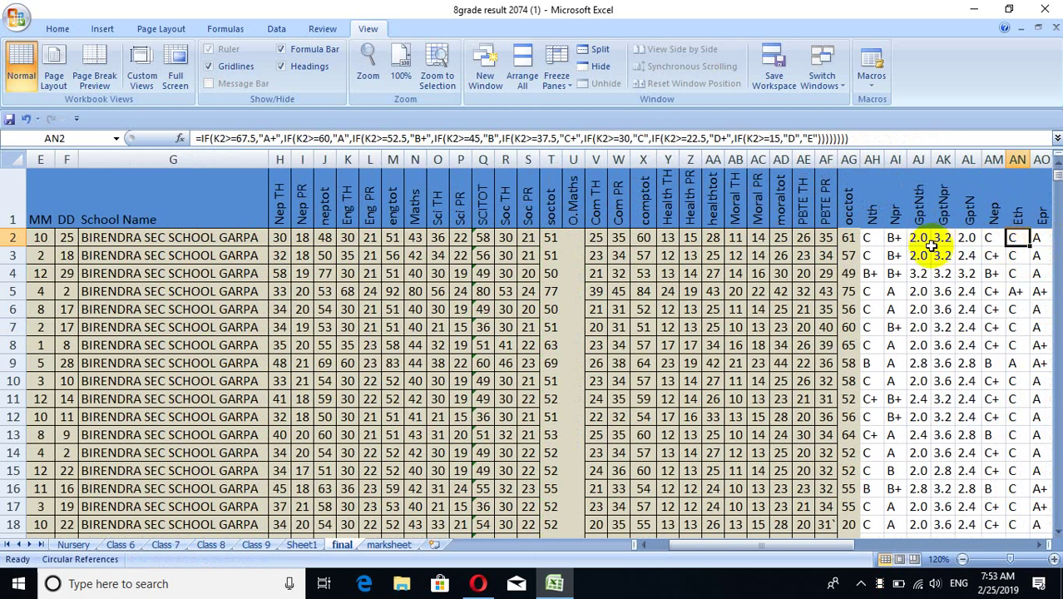
left_click(922, 241)
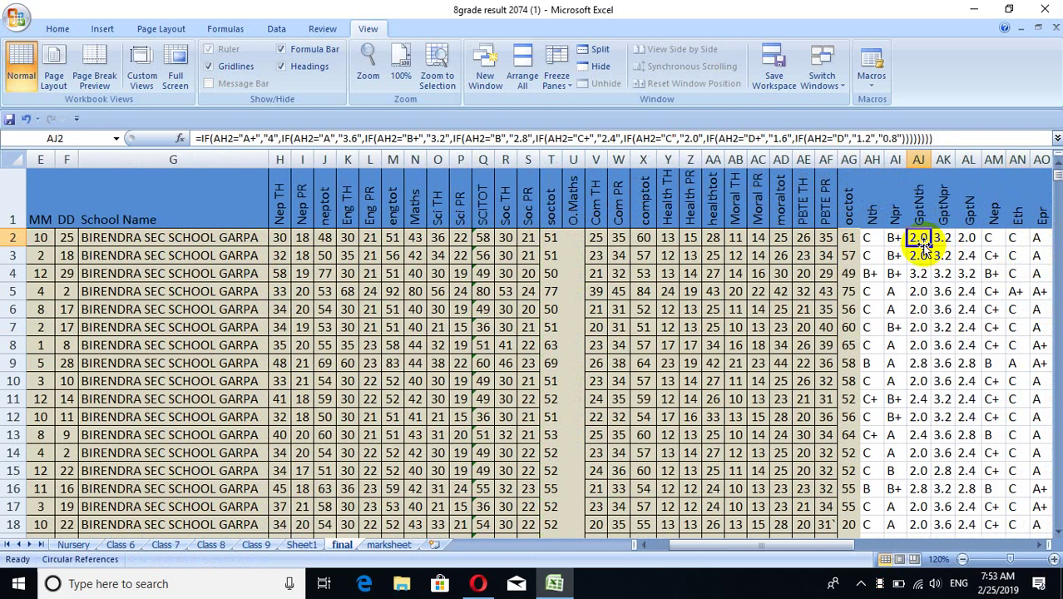
left_click(944, 241)
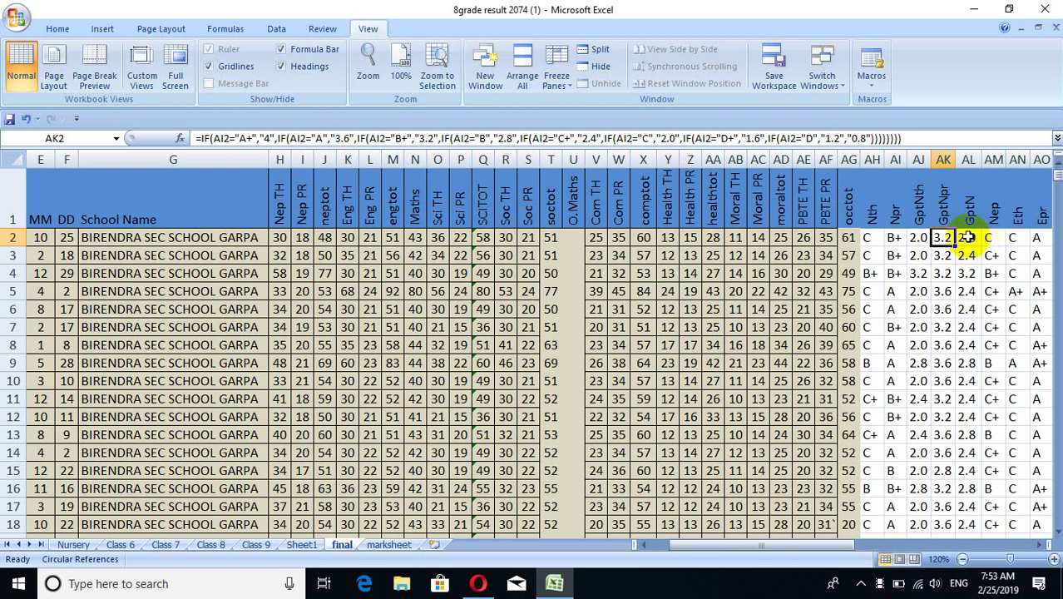
left_click(965, 237)
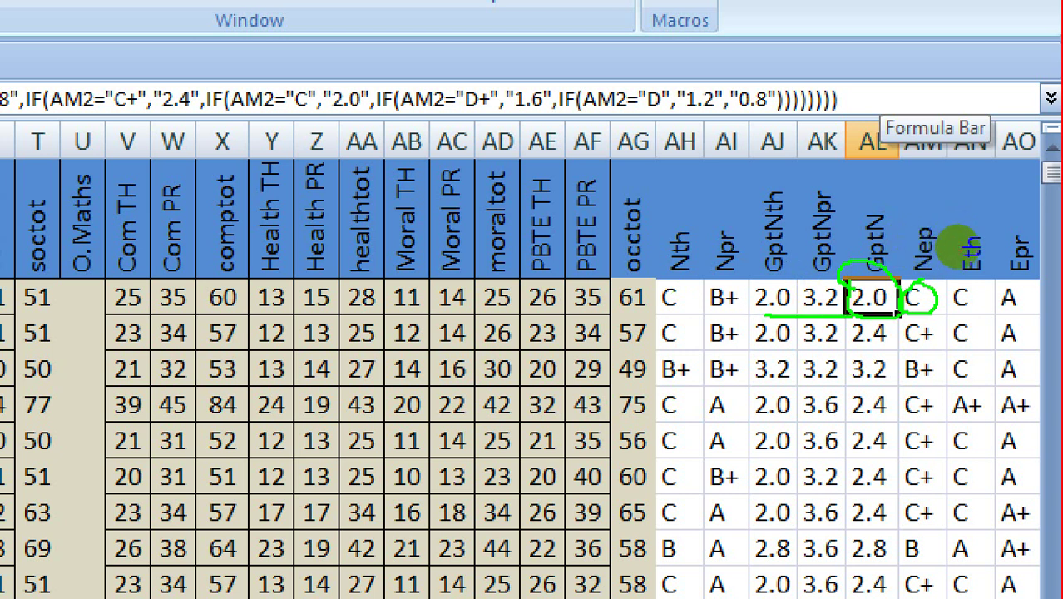
- Mark row 2's grades, then open AL2's GptN IF formula for editing
left_click_drag(761, 314, 848, 316)
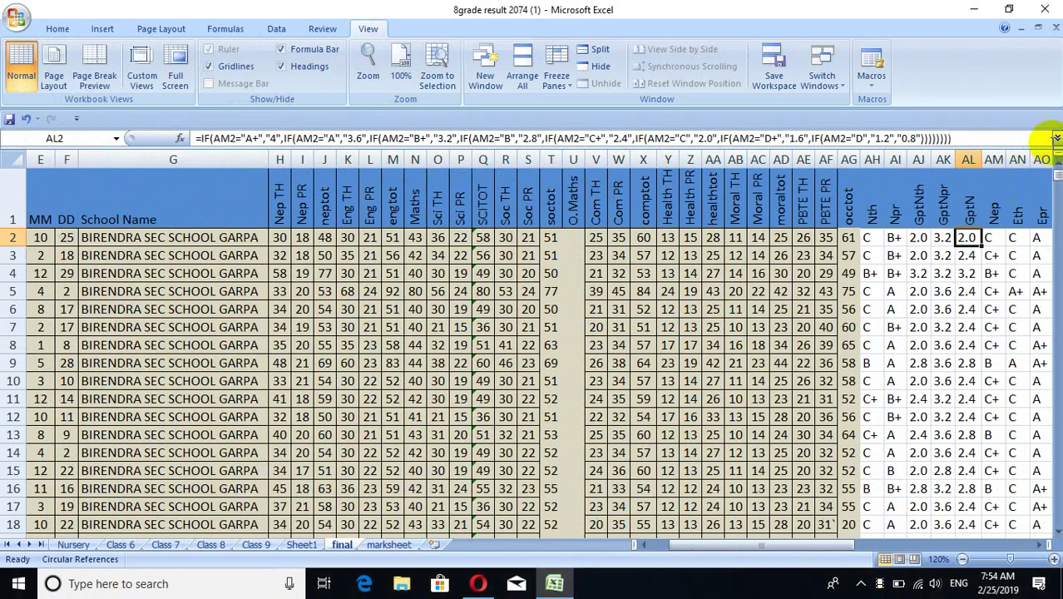
left_click(984, 139)
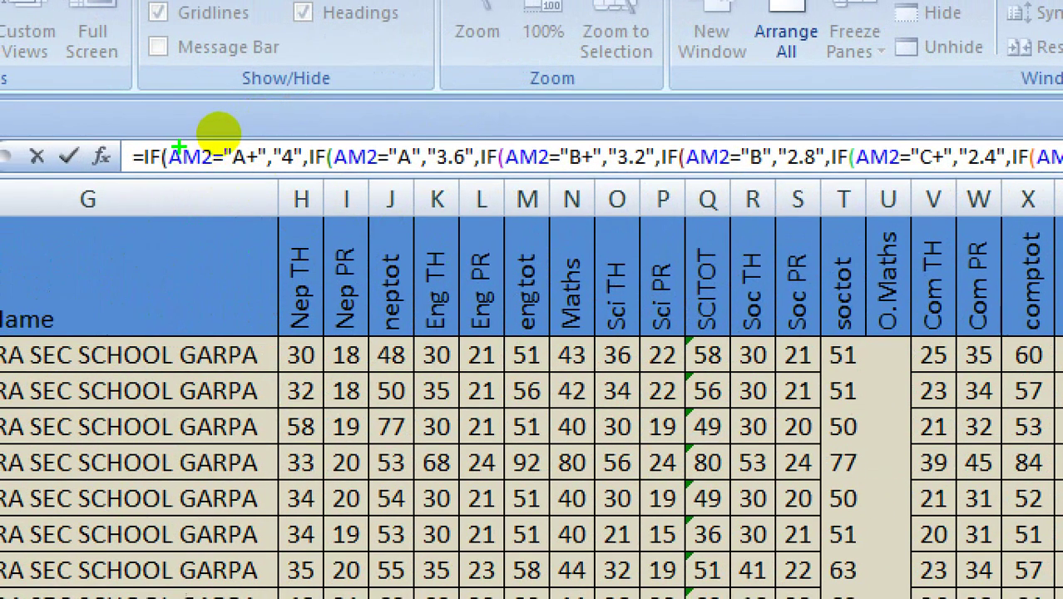
left_click_drag(170, 170, 209, 170)
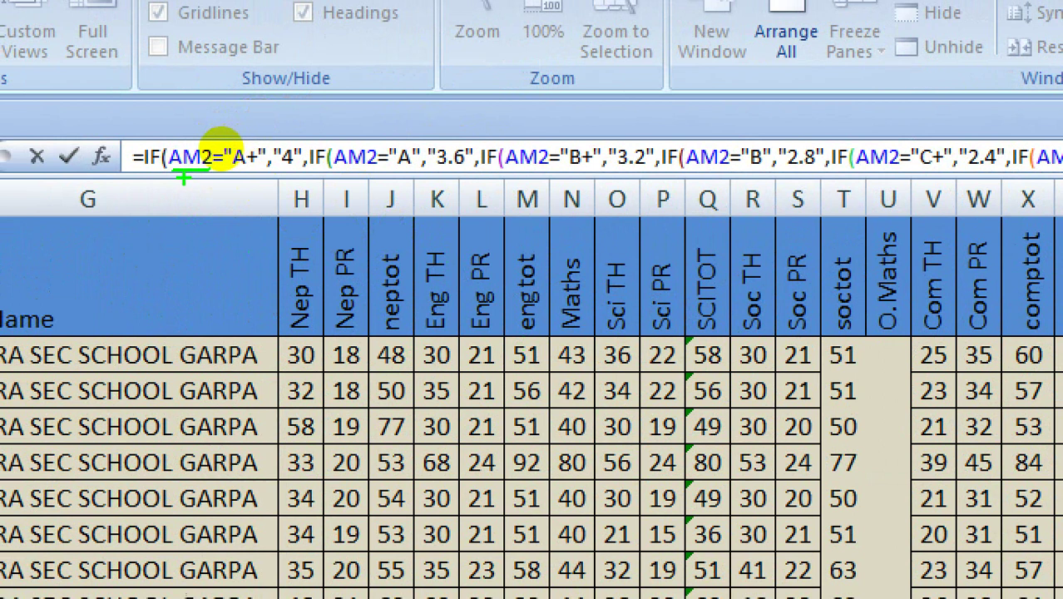
left_click_drag(181, 172, 151, 199)
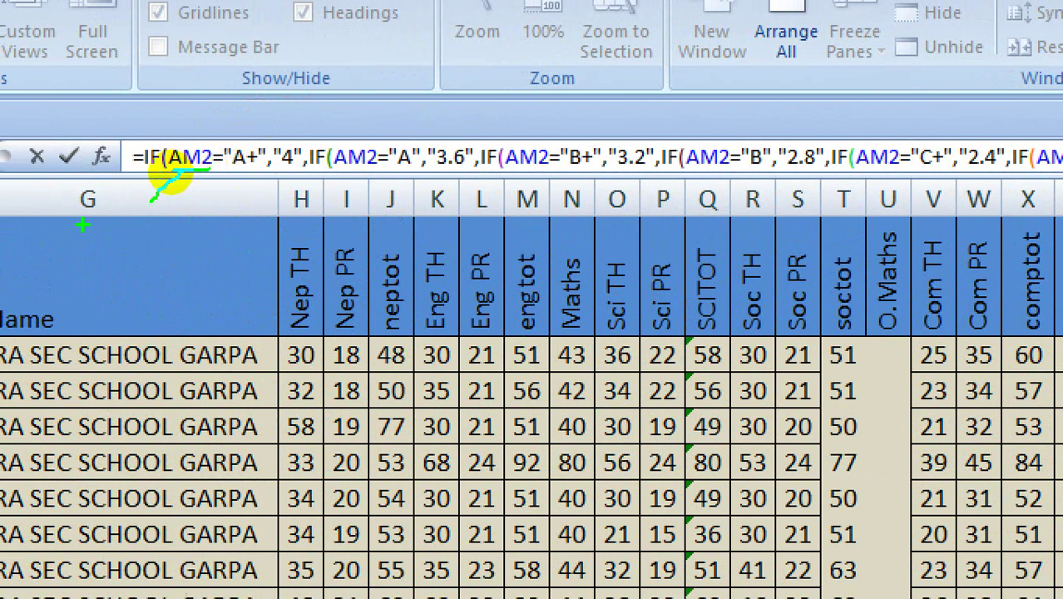
left_click_drag(85, 237, 86, 275)
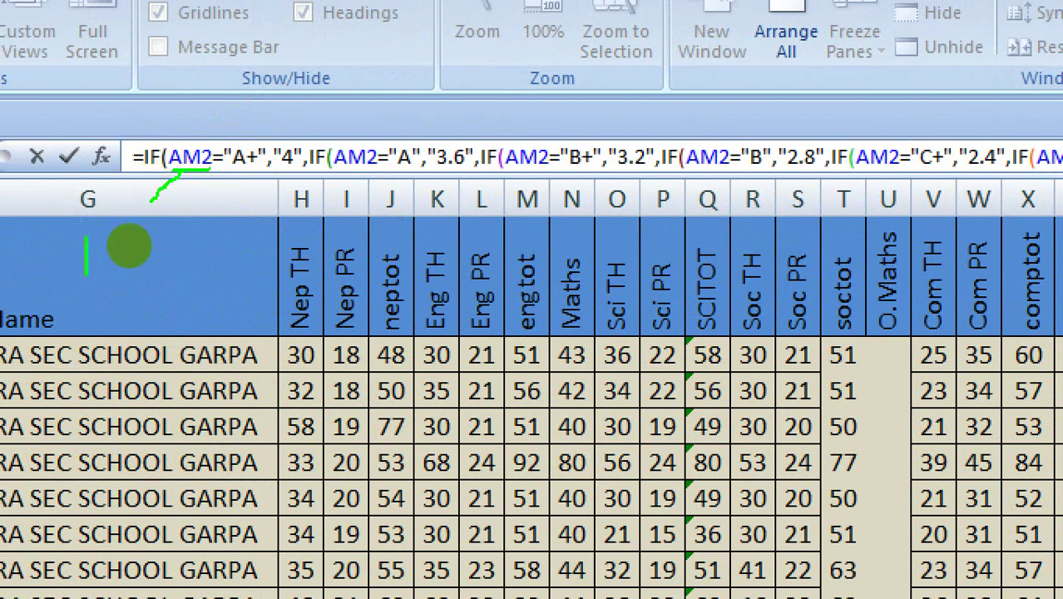
left_click(125, 246)
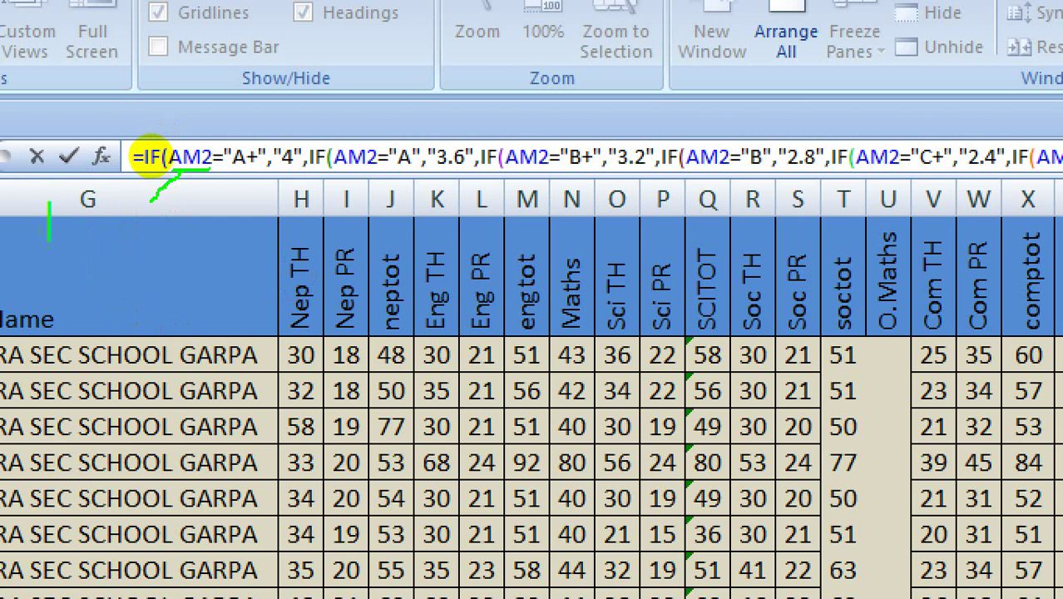
type("n")
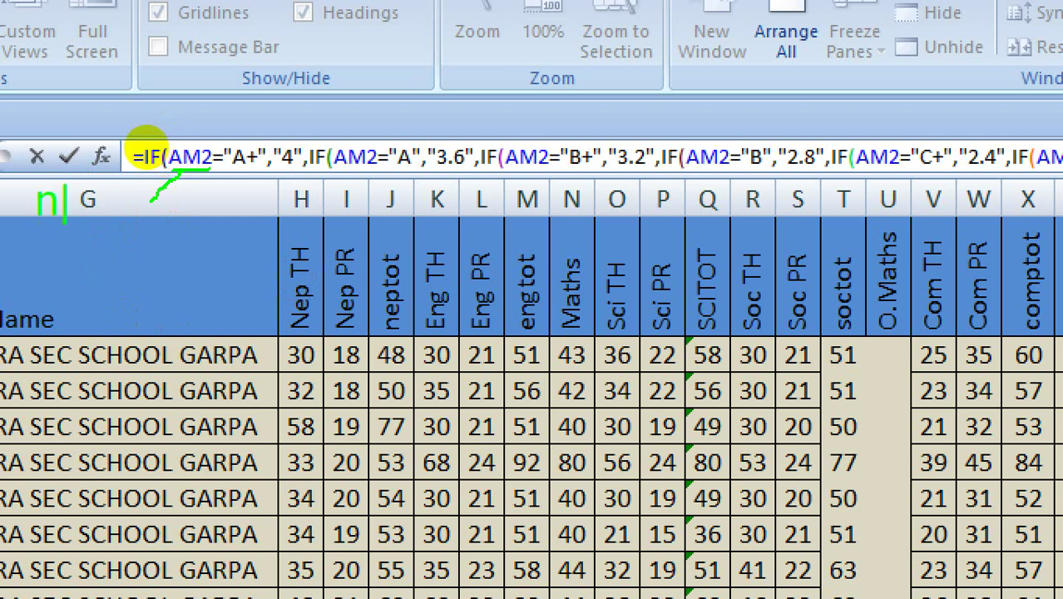
type("epali ko")
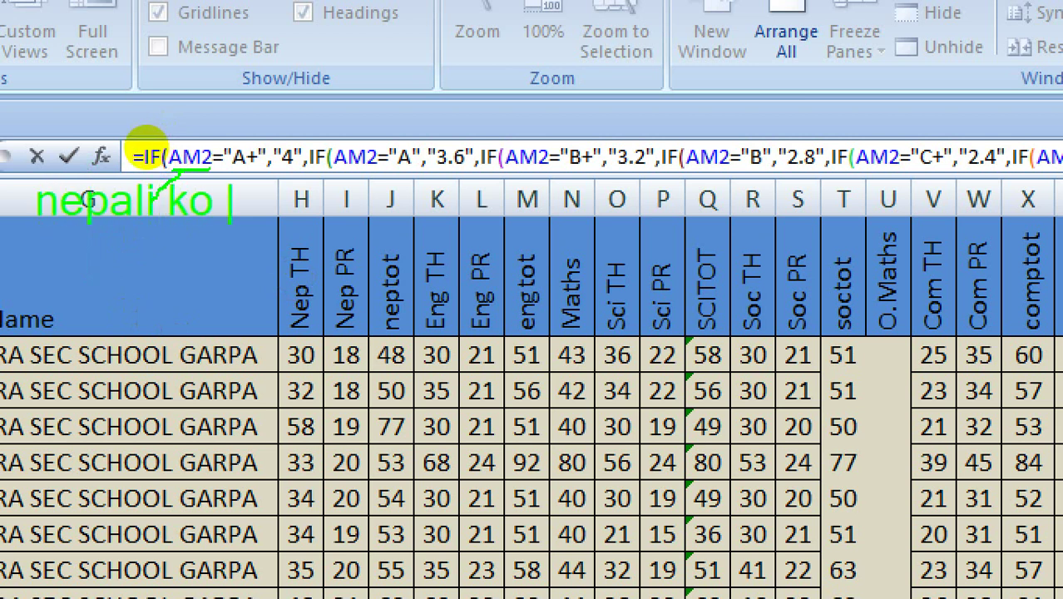
key("Return")
type("gr")
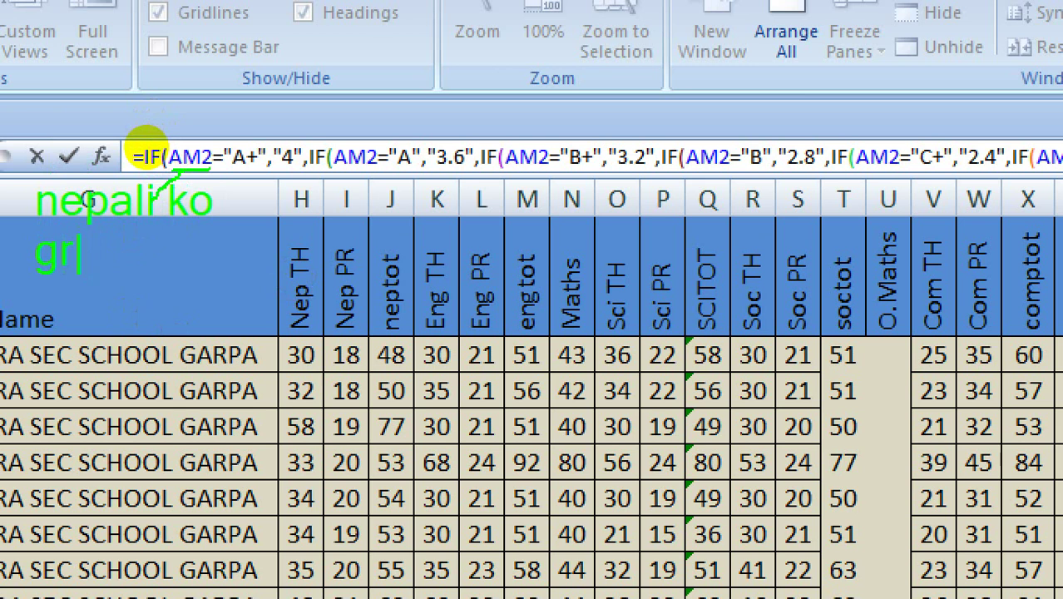
type("ade")
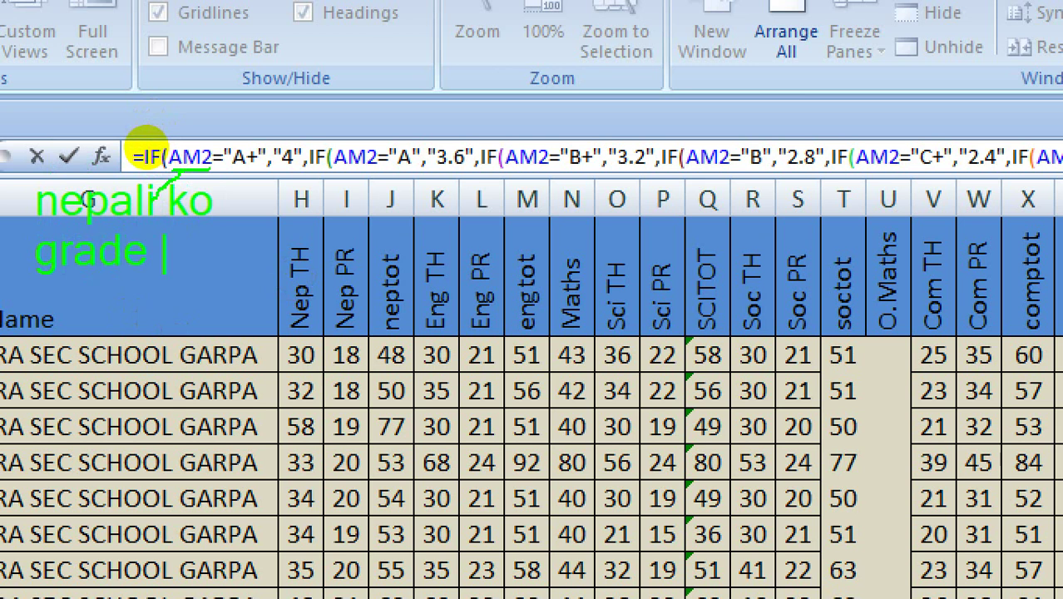
key("Escape")
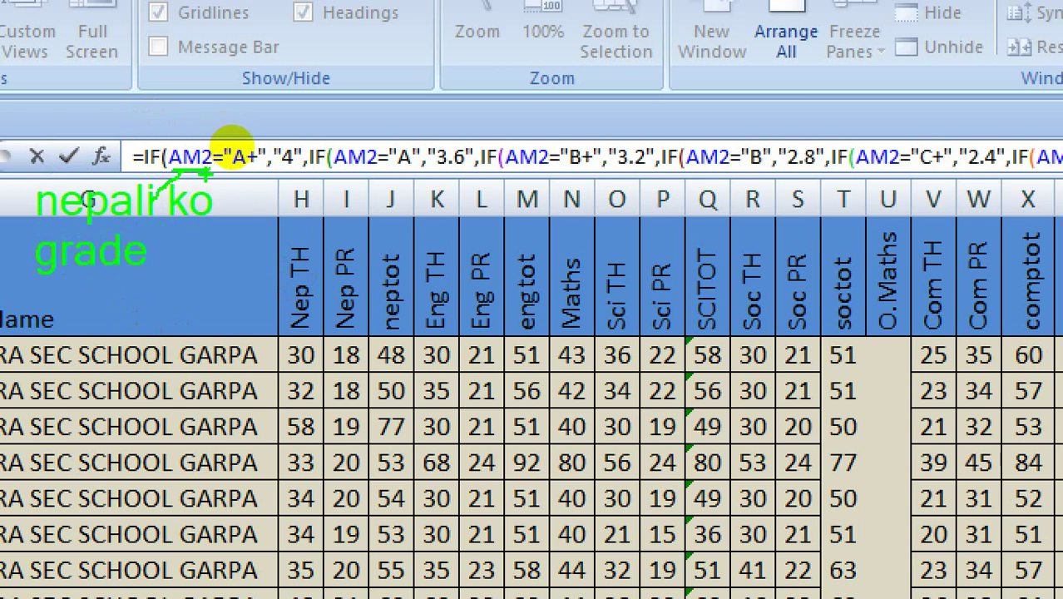
left_click_drag(236, 166, 259, 165)
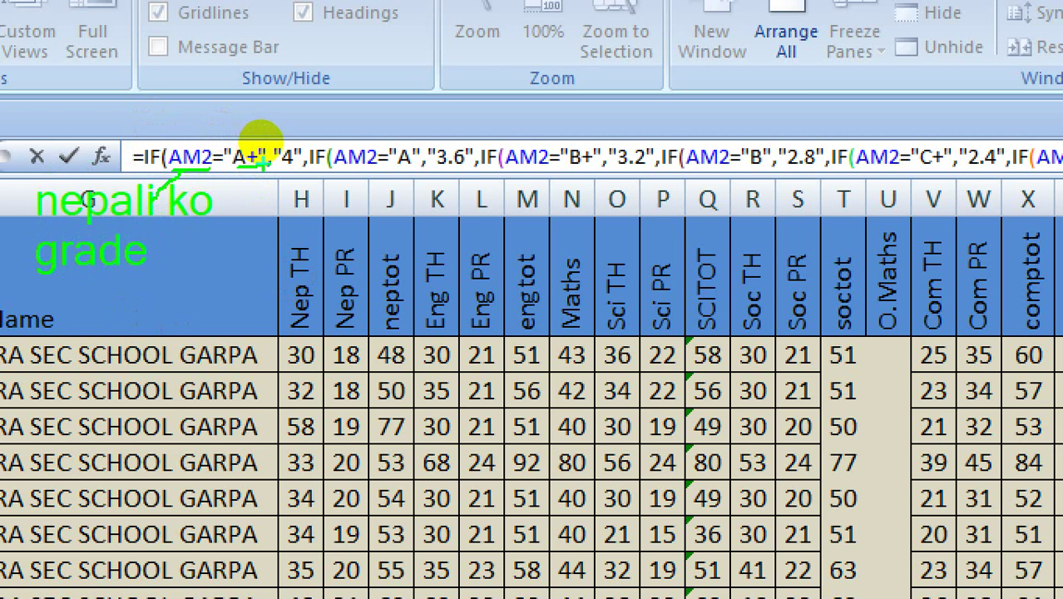
mouse_move(262, 165)
left_mouse_down()
mouse_move(281, 164)
mouse_move(273, 147)
mouse_move(203, 135)
mouse_move(261, 141)
left_mouse_up()
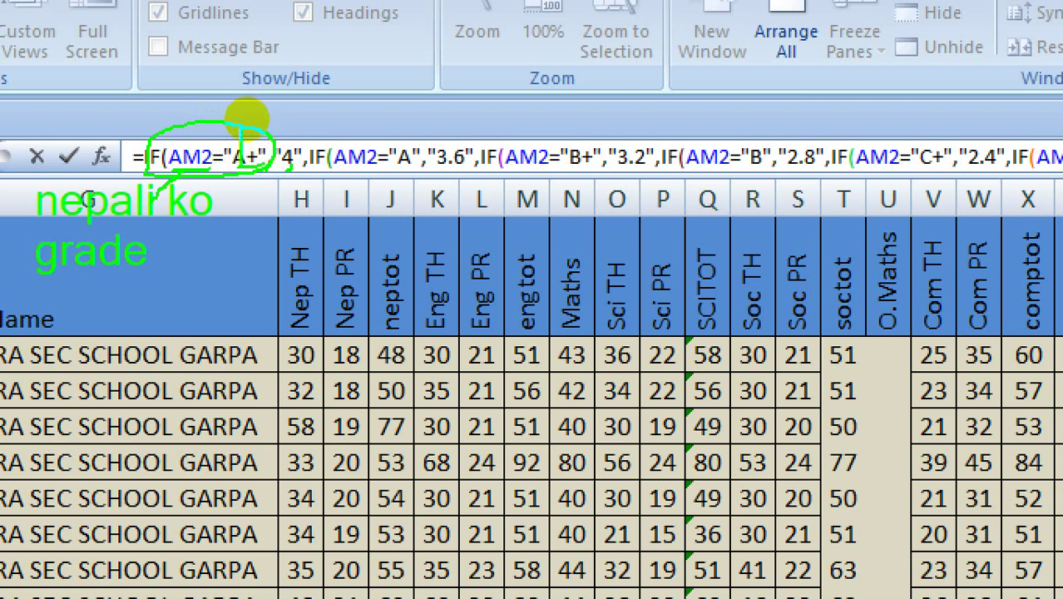
type("l")
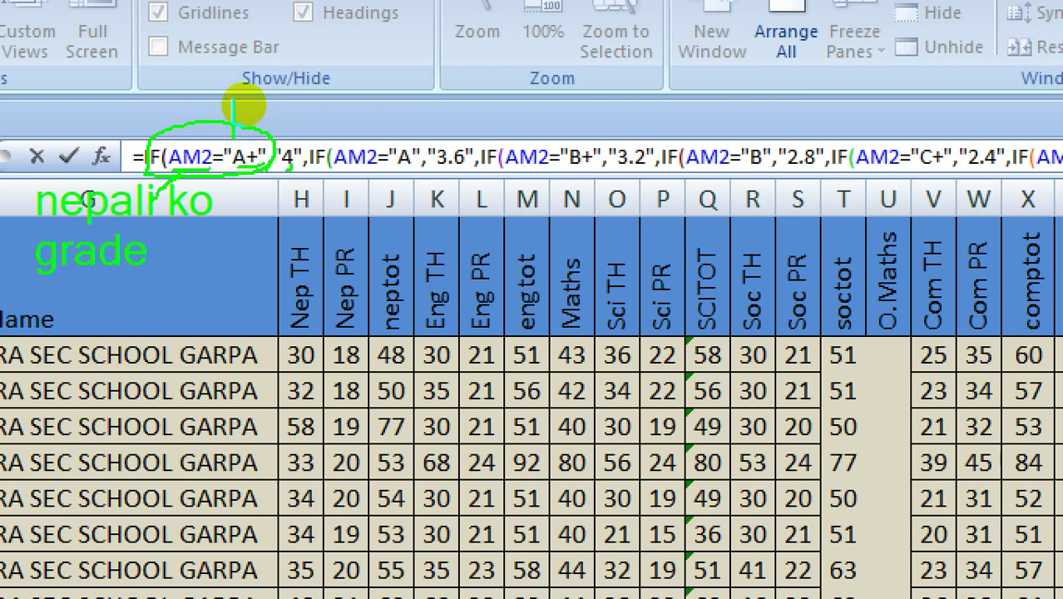
type("ogi")
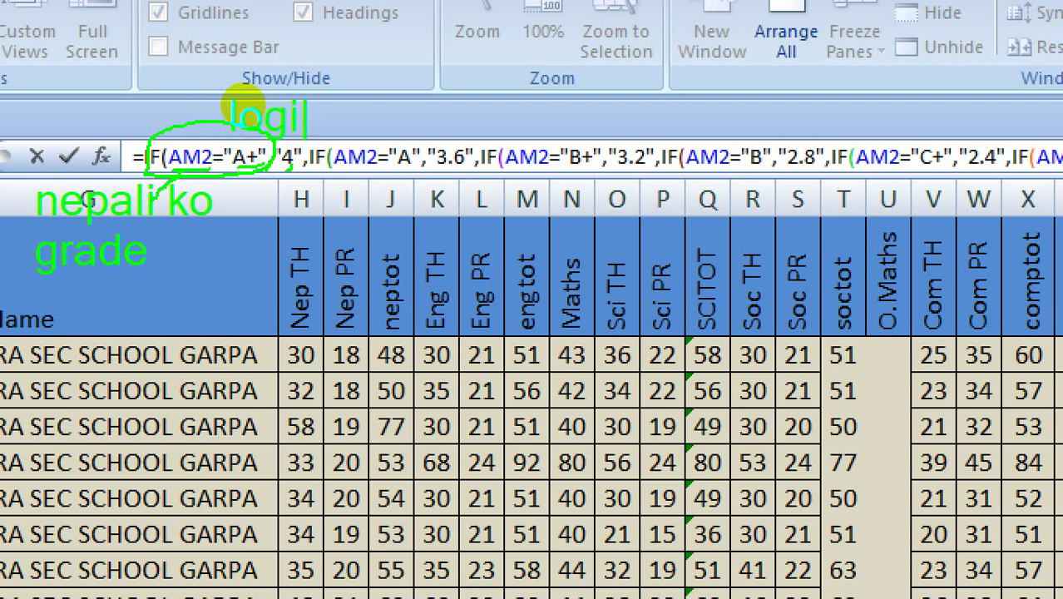
type("cal test")
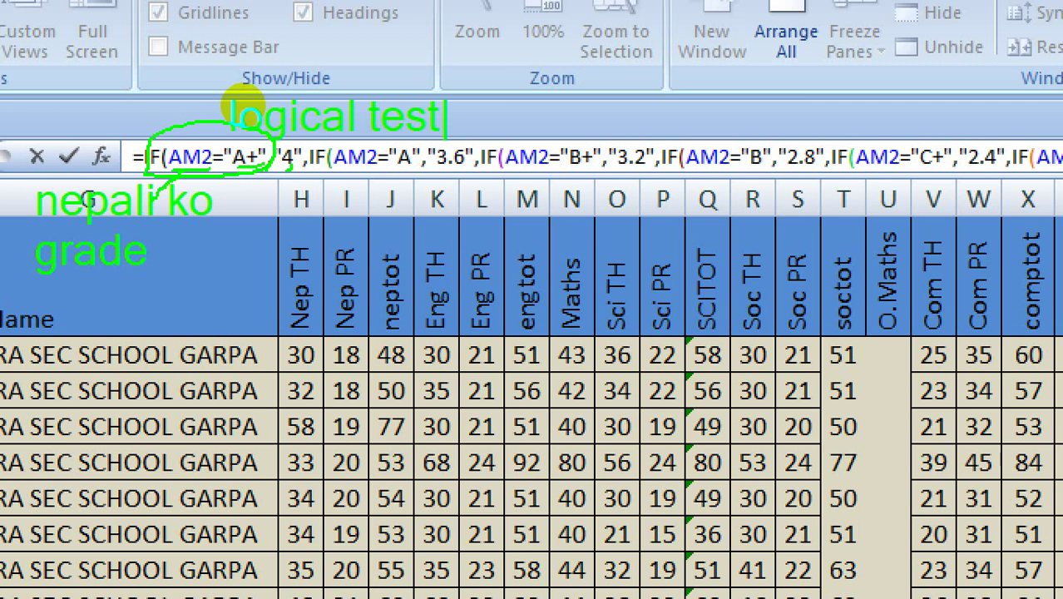
left_click(274, 133)
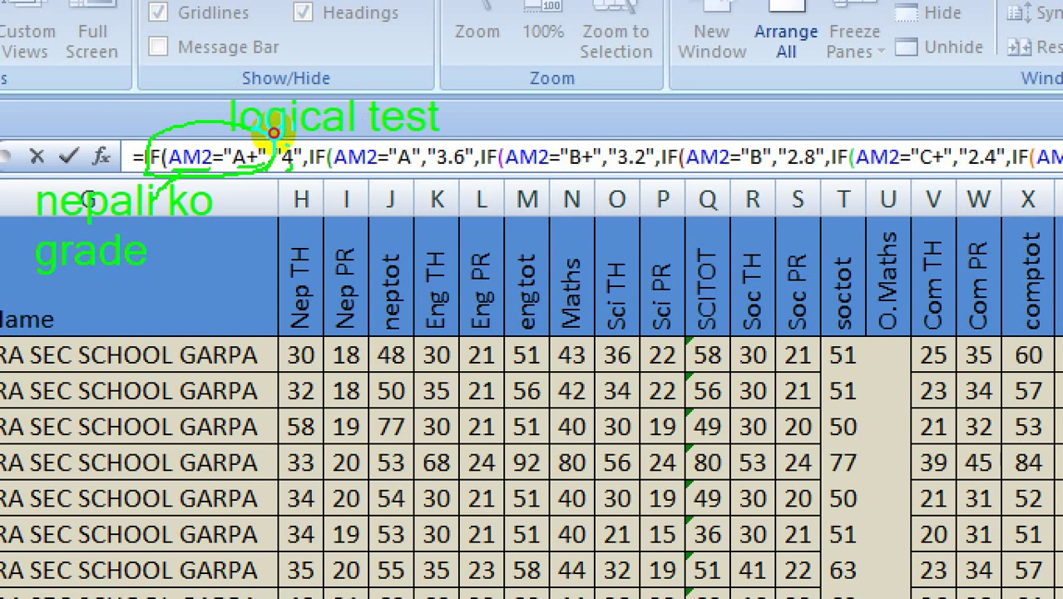
left_click_drag(273, 133, 276, 126)
mouse_move(276, 127)
left_mouse_down()
mouse_move(303, 148)
mouse_move(376, 148)
left_mouse_up()
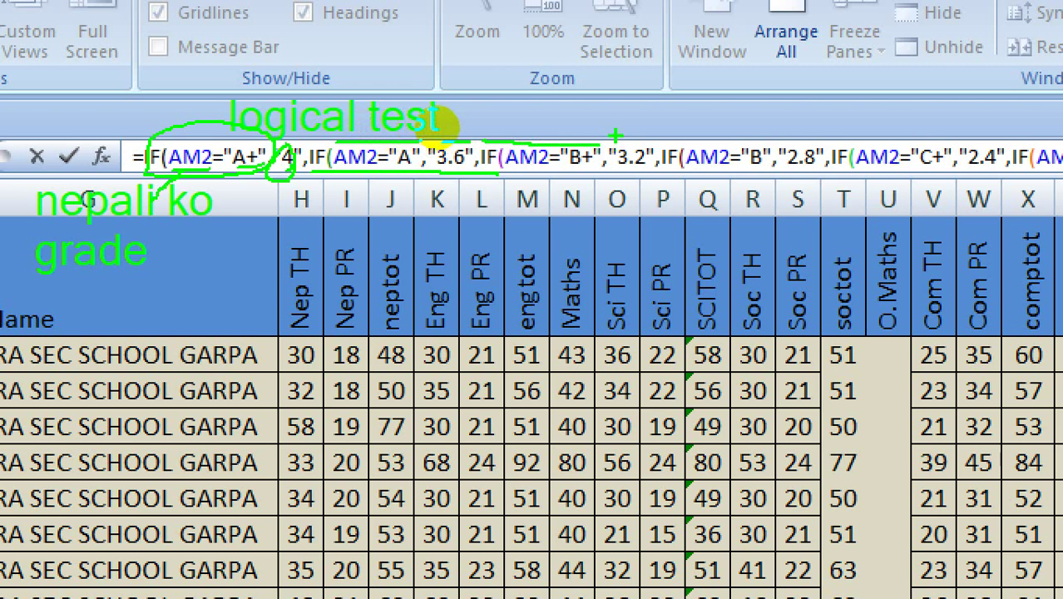
left_click(437, 131)
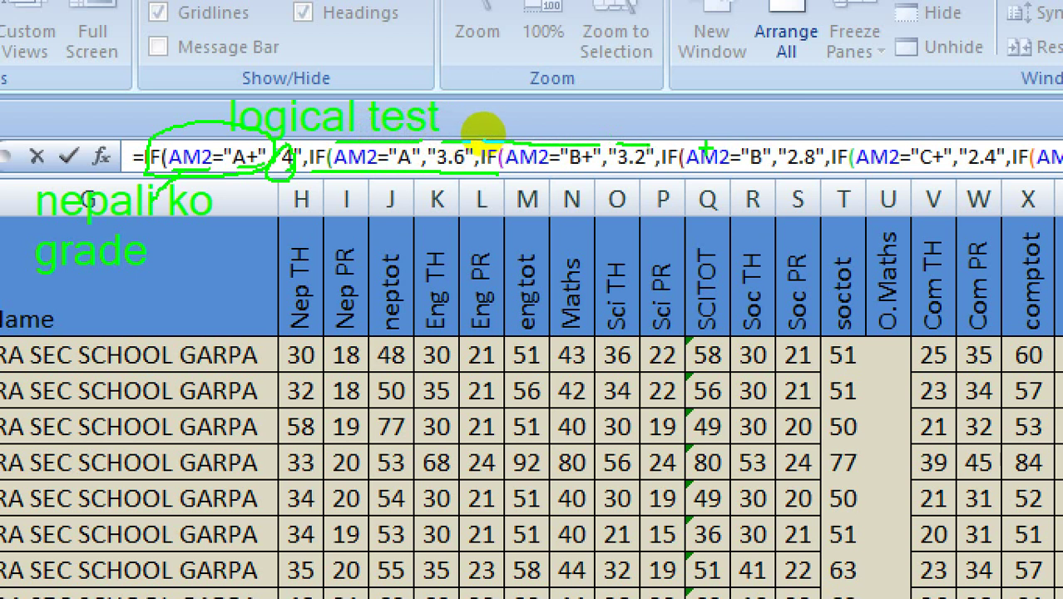
left_click(469, 134)
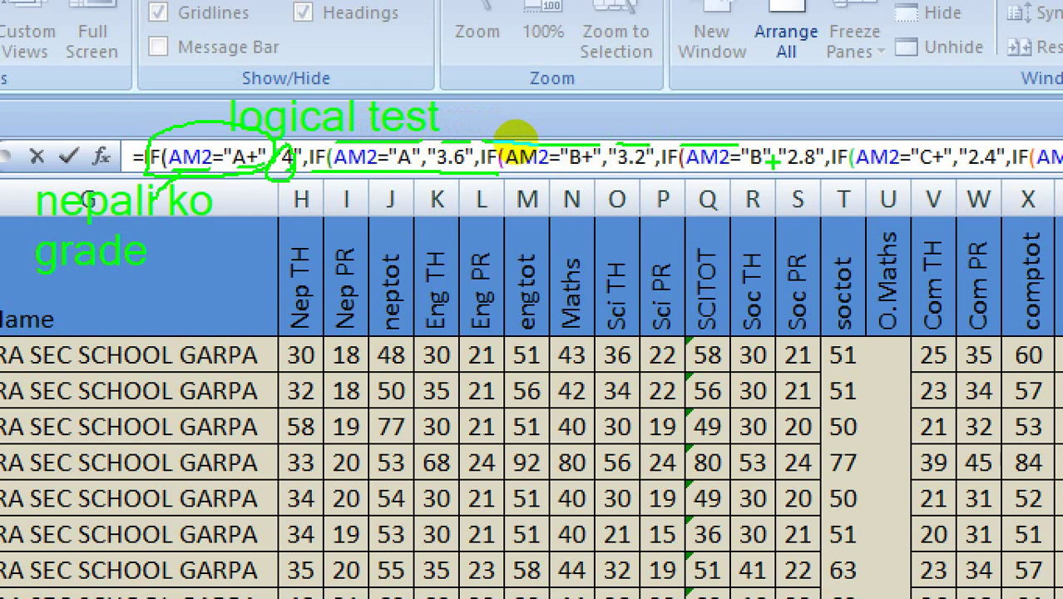
left_click(521, 130)
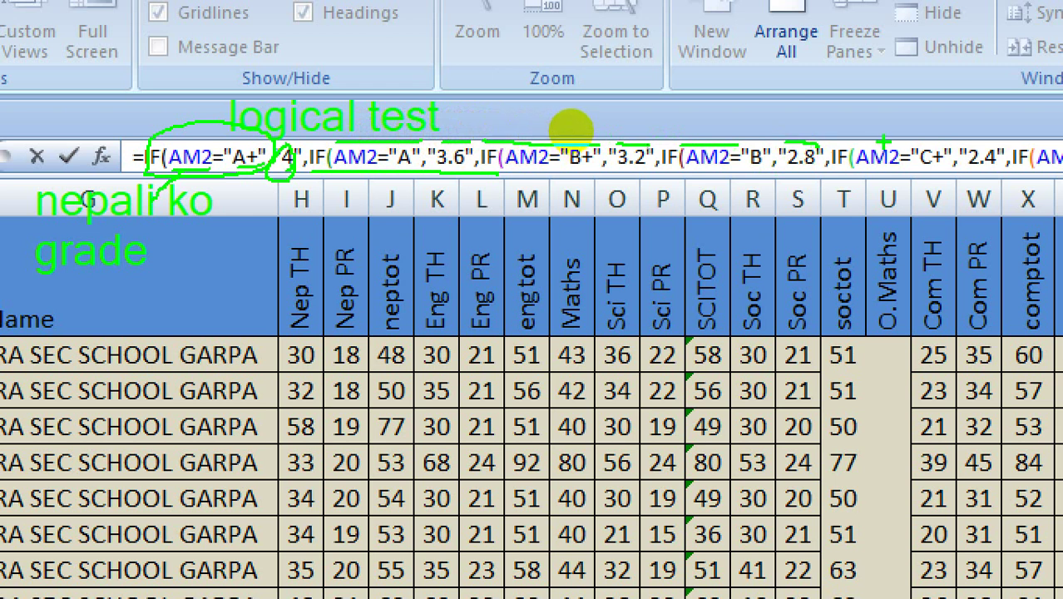
left_click(558, 133)
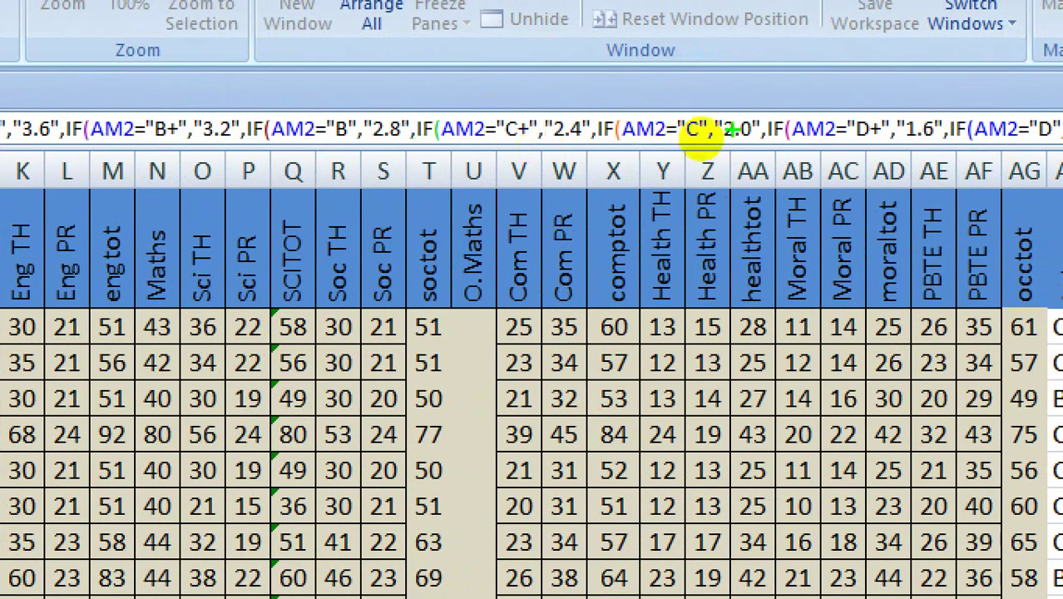
left_click(661, 143)
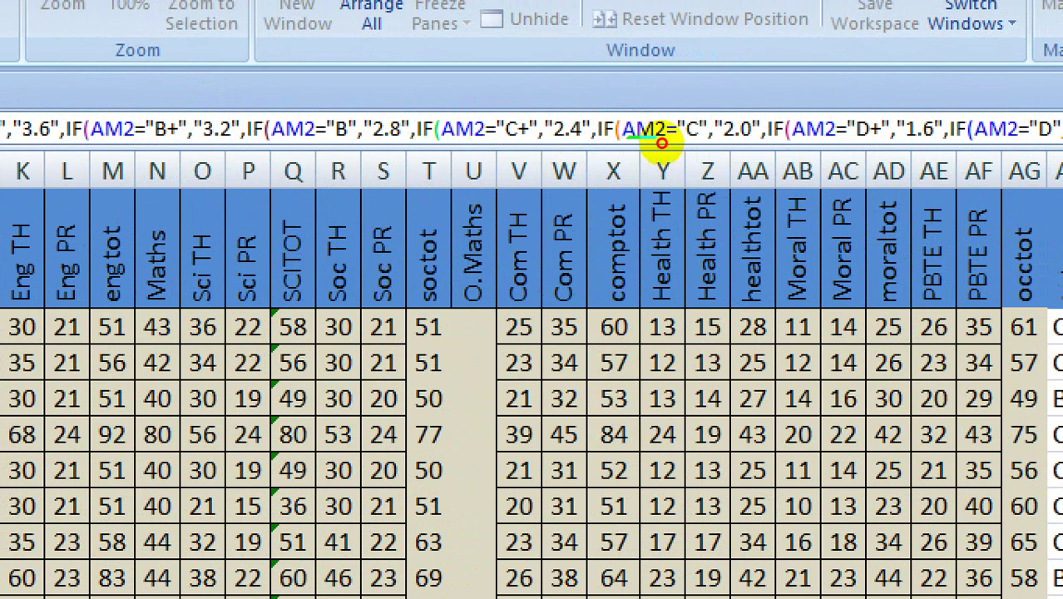
left_click_drag(661, 143, 730, 139)
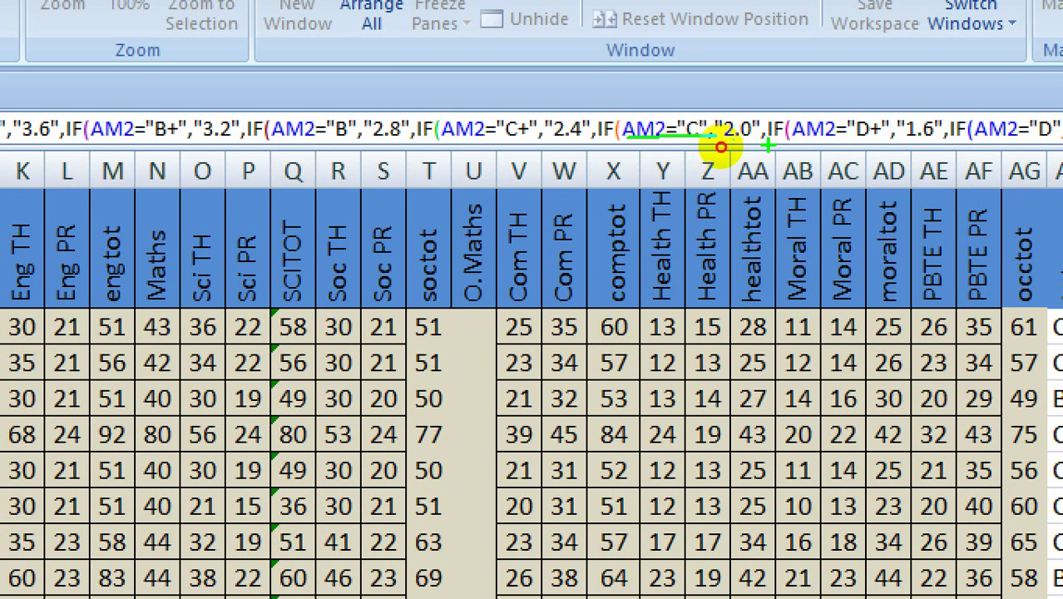
left_click_drag(769, 143, 868, 145)
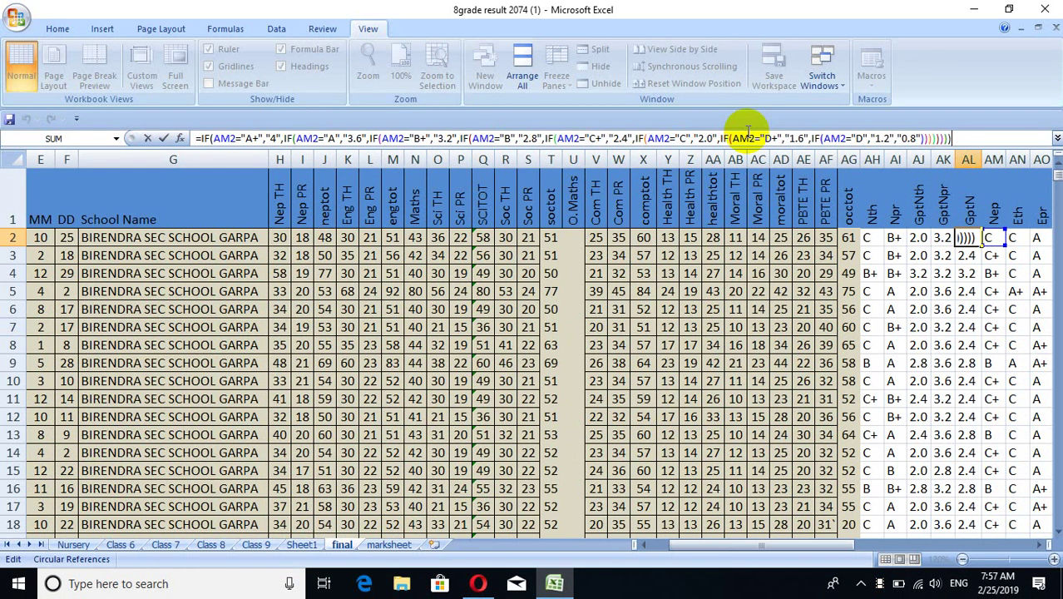
- Commit the nested IF grade-point formula in AL2 and re-check it unchanged
left_click(736, 255)
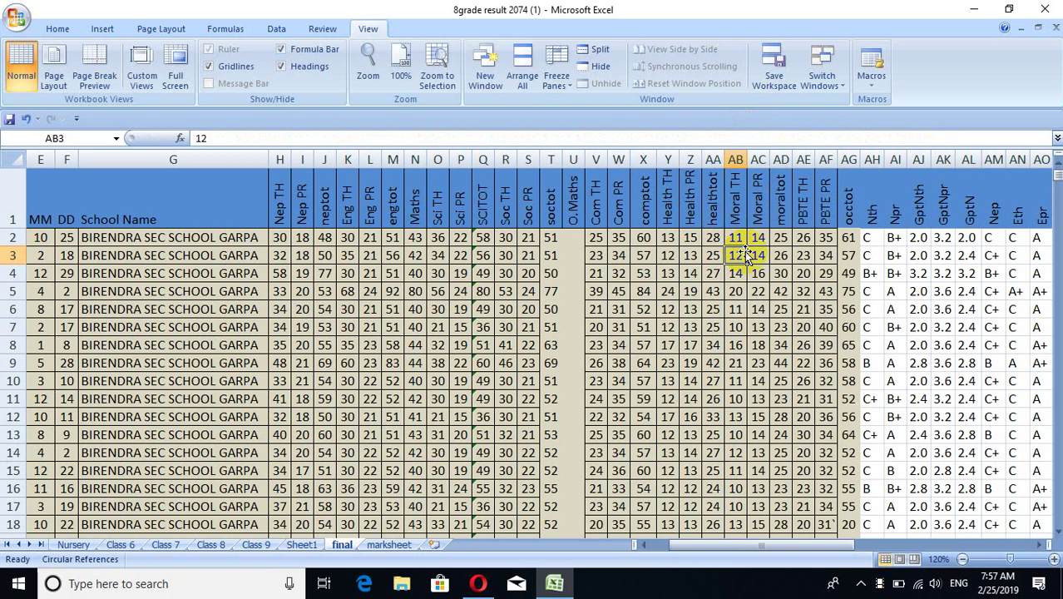
key("ctrl+z")
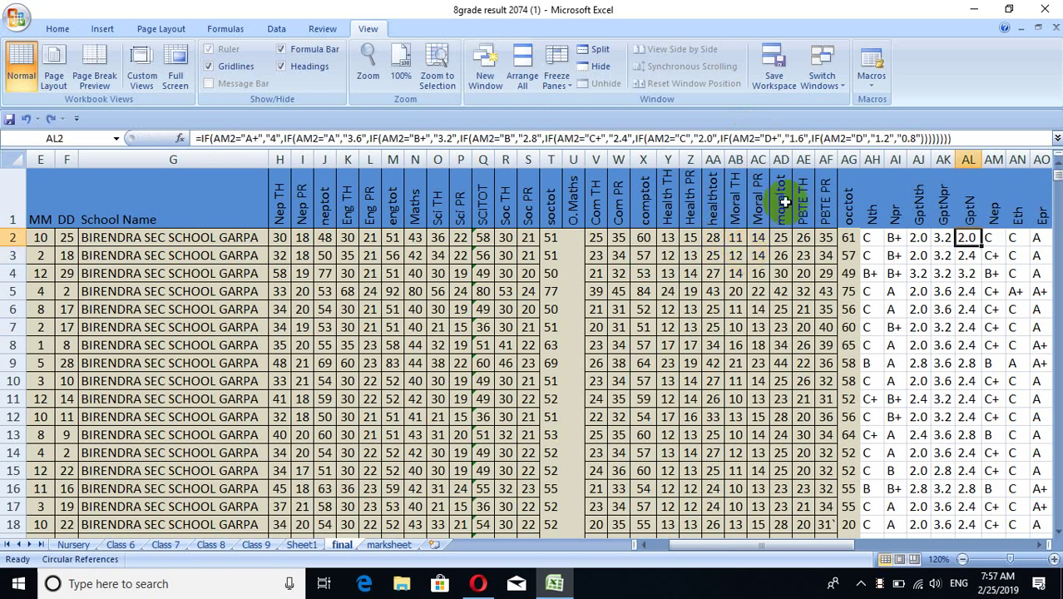
left_click(972, 137)
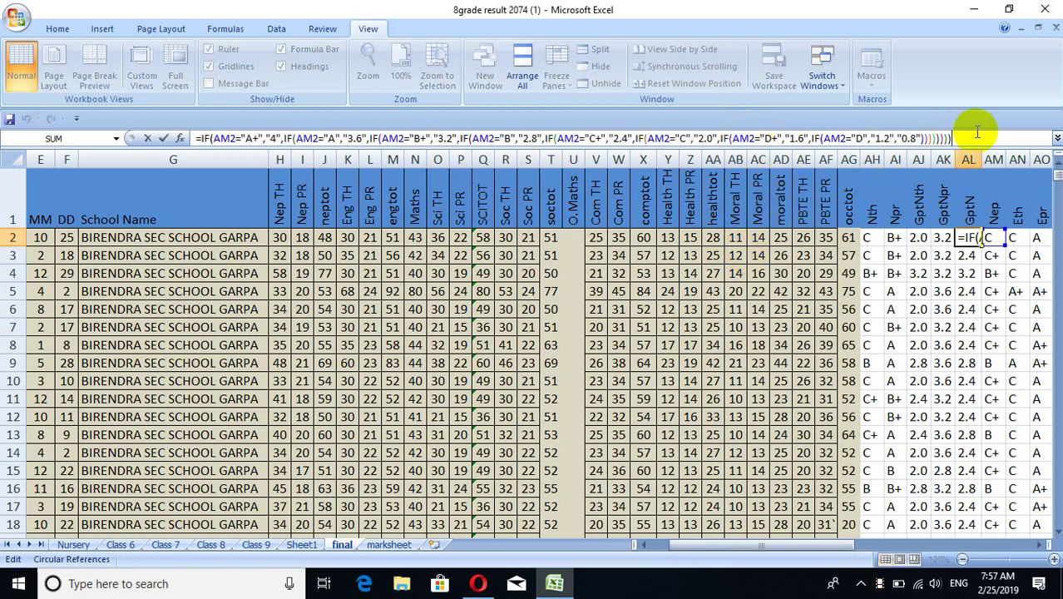
left_click(164, 139)
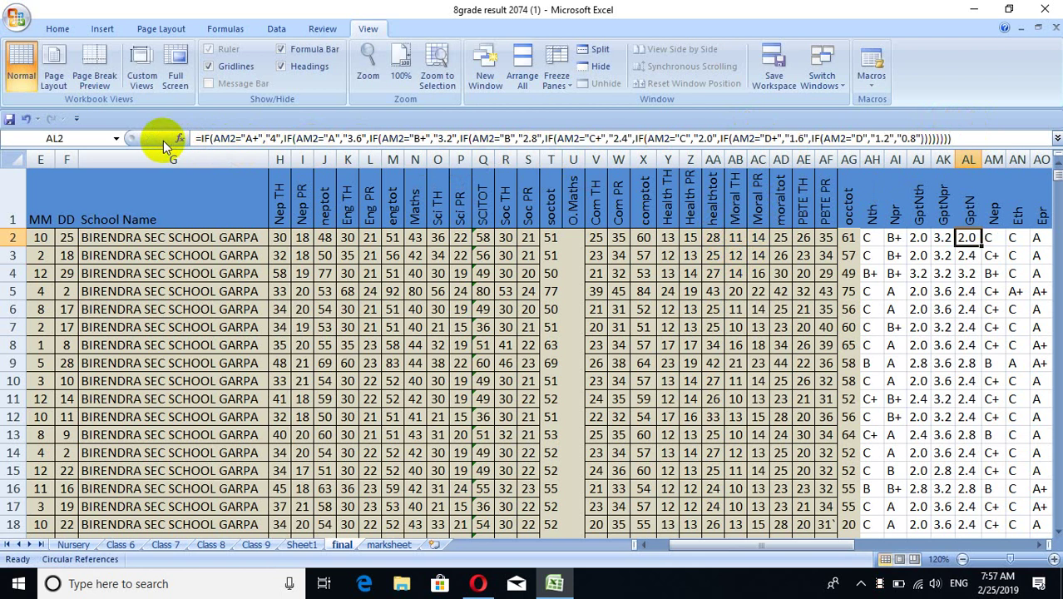
- From the health total in AA5, move along row 5 to the later grade columns
left_click(716, 291)
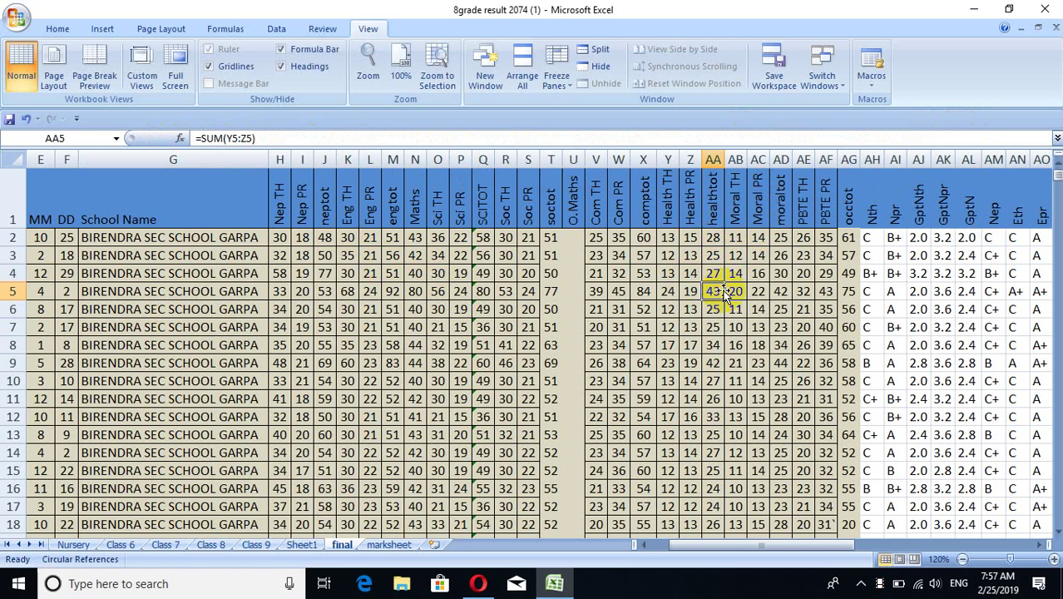
key("Right")
key("Right")
key("Right")
key("Right")
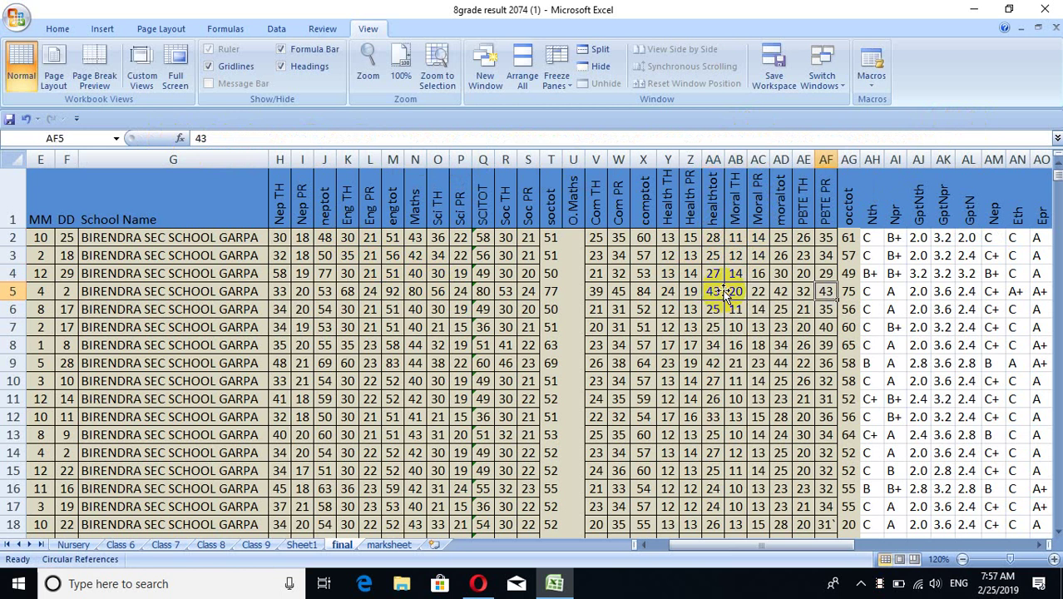
key("Right")
key("Right")
key("Right")
key("Right")
key("Right")
key("Right")
key("Right")
key("Right")
key("Right")
key("Right")
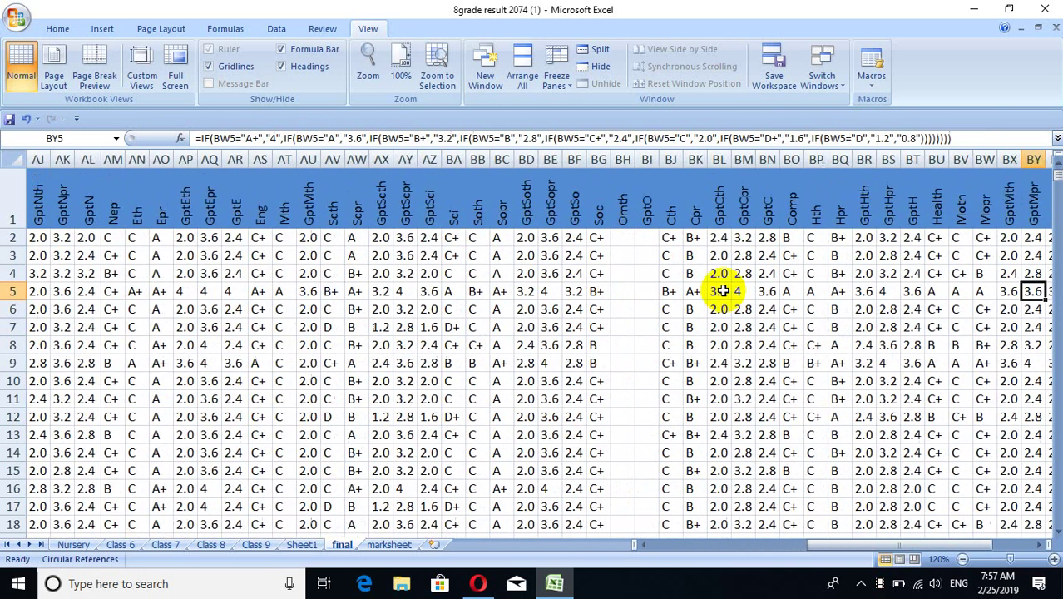
key("Right")
key("Right")
key("Right")
key("Right")
key("Right")
key("Right")
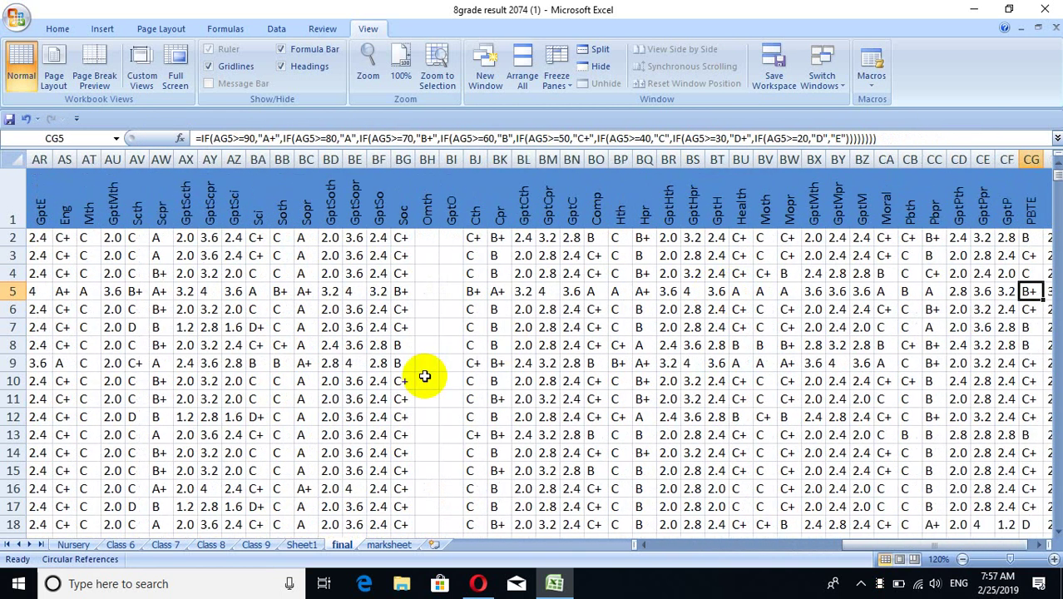
- Check the GPA Secured lookup formula on the marksheet, then return to the final sheet
left_click(391, 546)
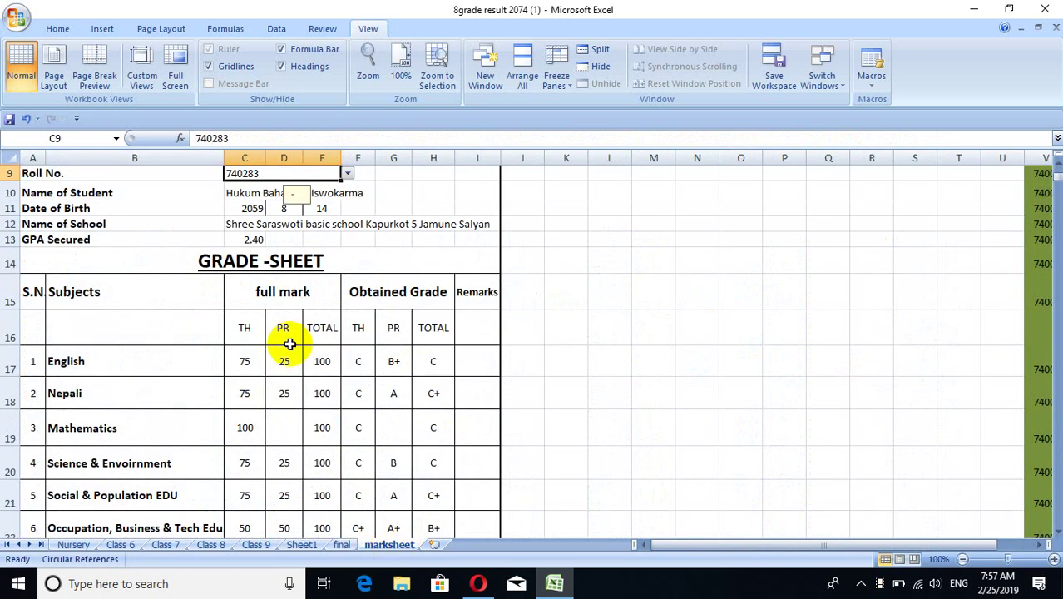
left_click(252, 240)
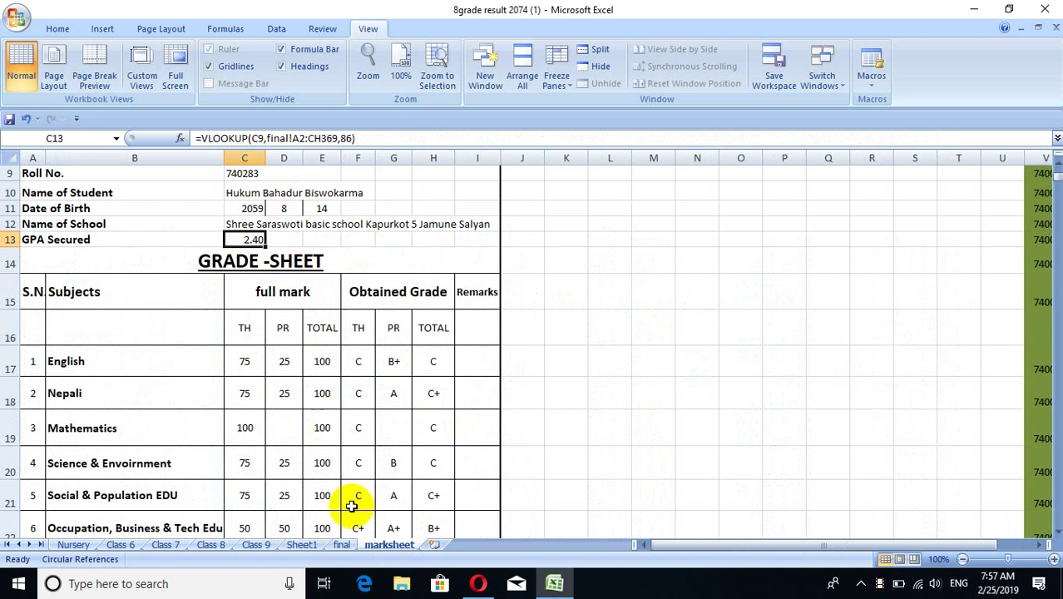
left_click(343, 545)
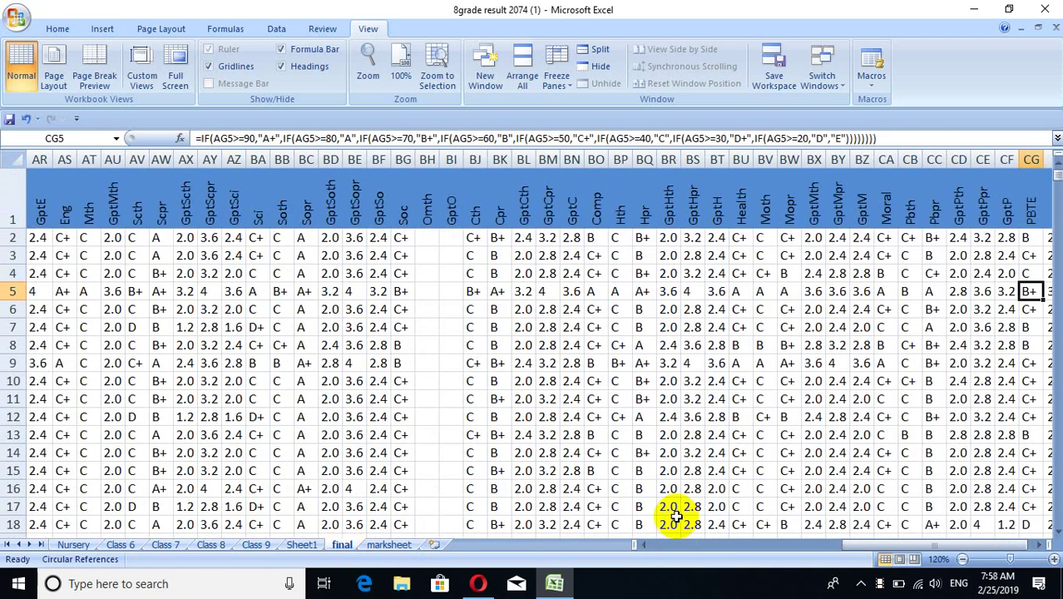
- Scroll to column CH and edit CH2's FGpt formula =(CF2+BZ2+...+AL2)/9
scroll(886, 551, "right", 1)
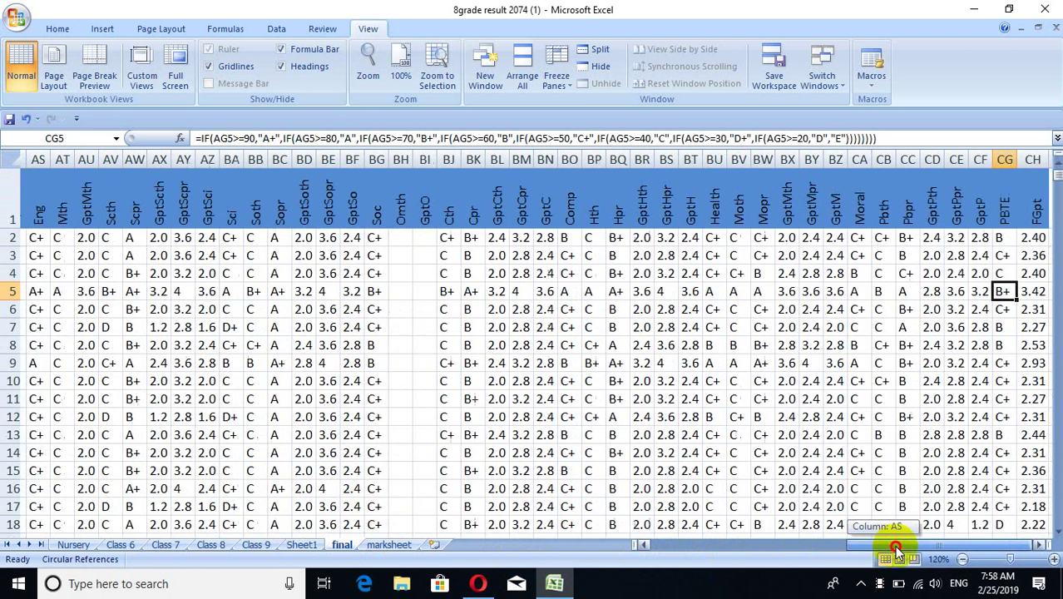
left_click(1037, 239)
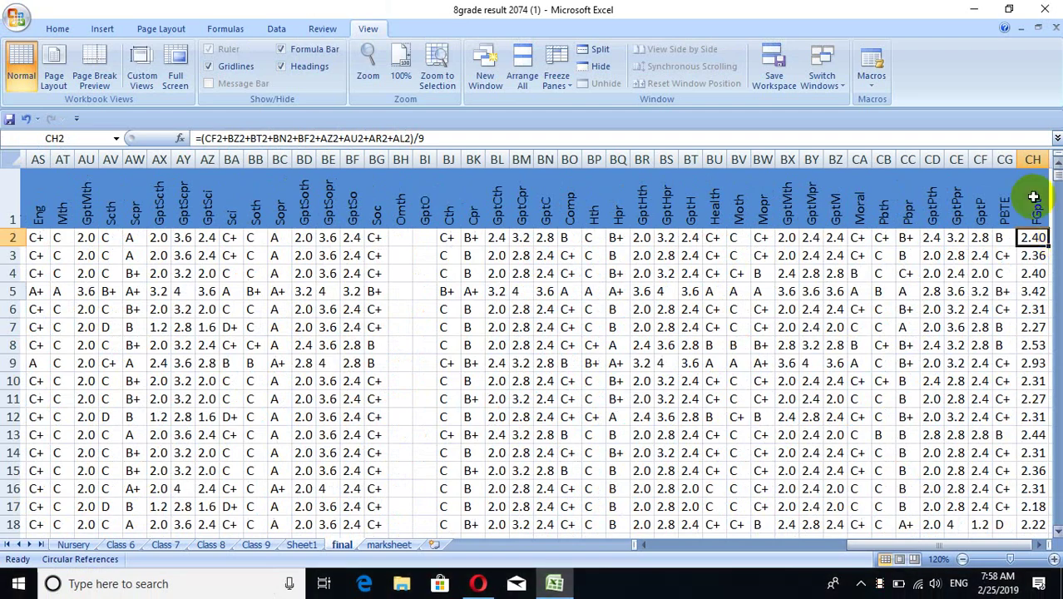
left_click(558, 138)
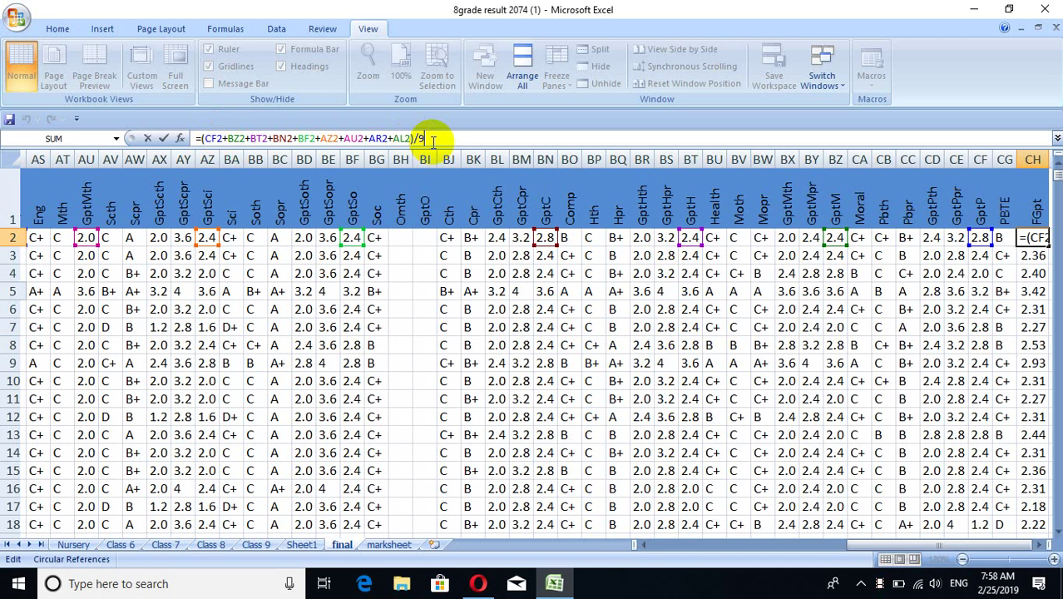
- Replace the plus signs in CH2's formula with commas to list the nine grade-point cells
key("BackSpace")
key("BackSpace")
key("BackSpace")
key("BackSpace")
key("BackSpace")
key("BackSpace")
key("BackSpace")
key("BackSpace")
key("BackSpace")
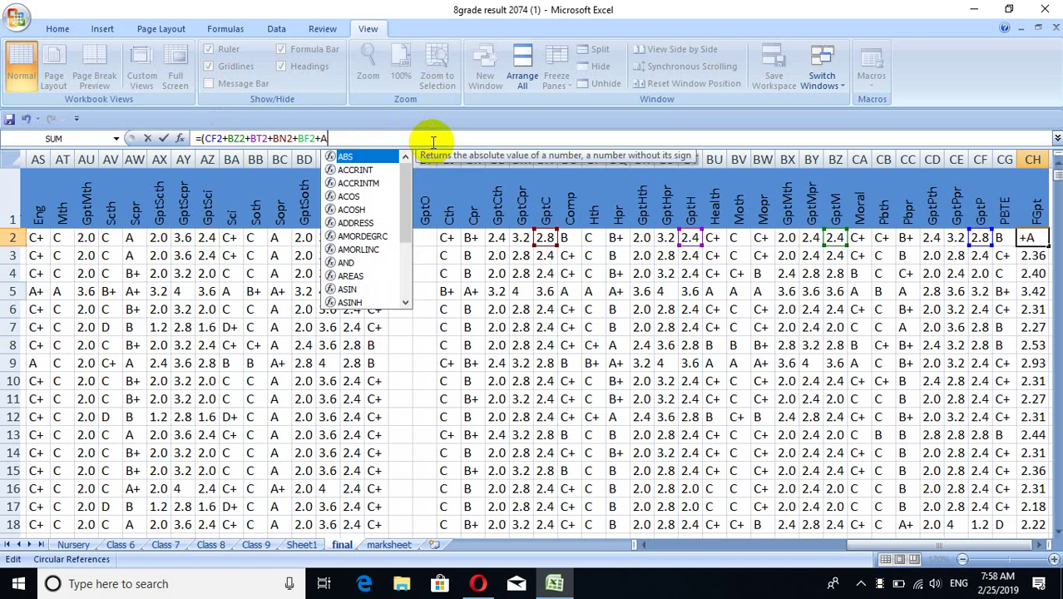
key("ctrl+z")
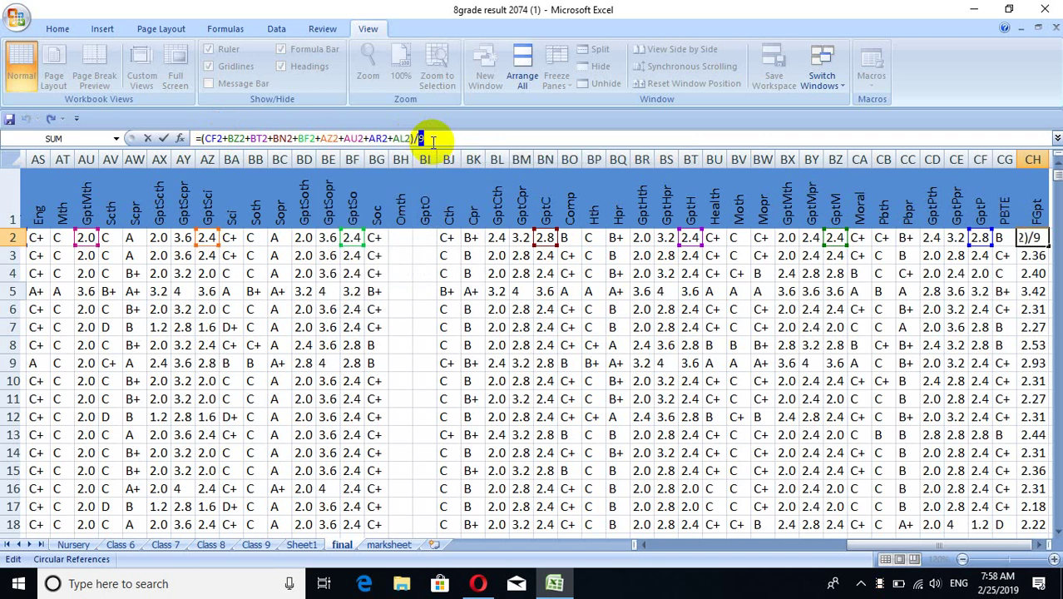
key("Left")
key("Left")
key("Left")
key("Left")
key("Left")
key("Left")
key("Left")
key("Left")
key("Left")
key("Left")
key("BackSpace")
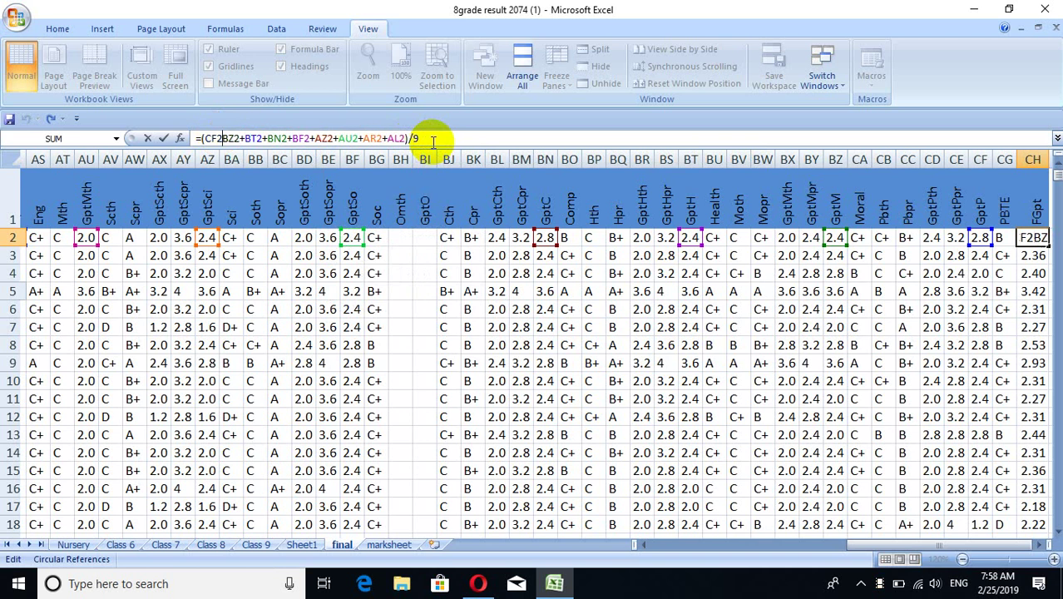
type(",")
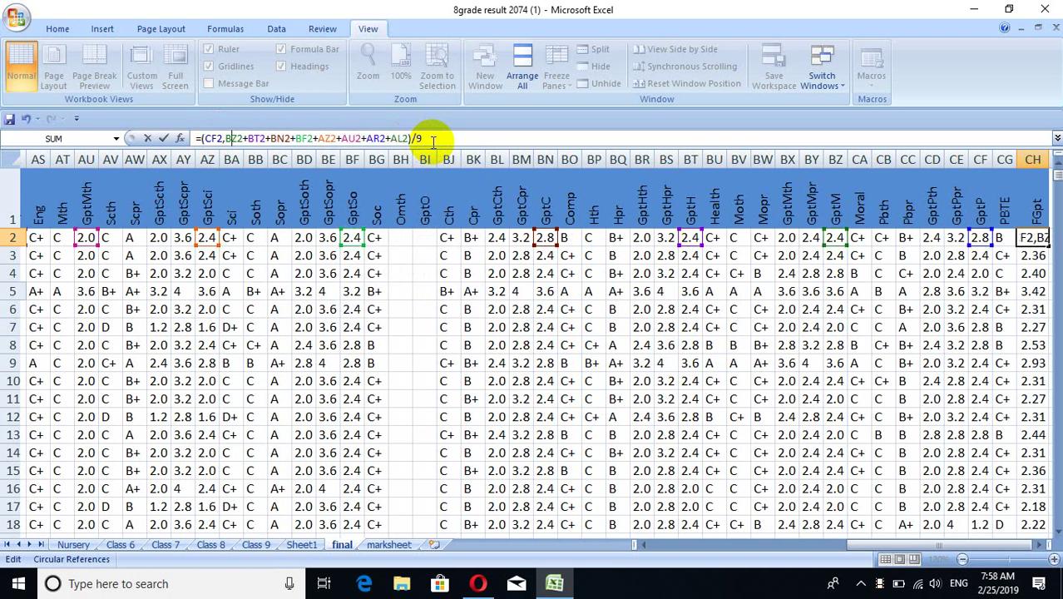
key("Right")
key("Right")
key("Delete")
type(",")
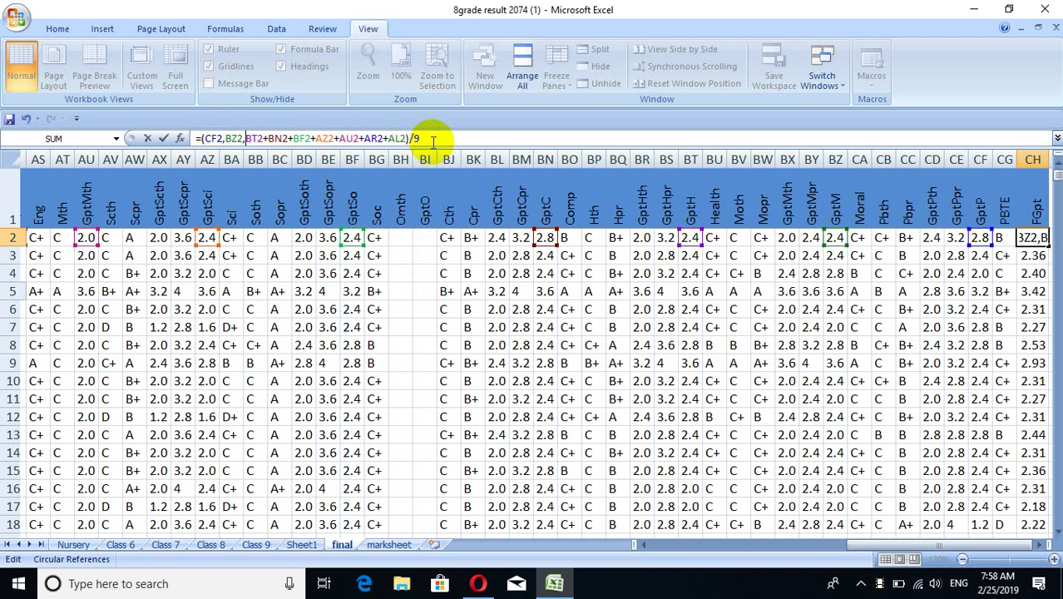
key("Right")
key("Right")
key("Right")
key("Delete")
type(",")
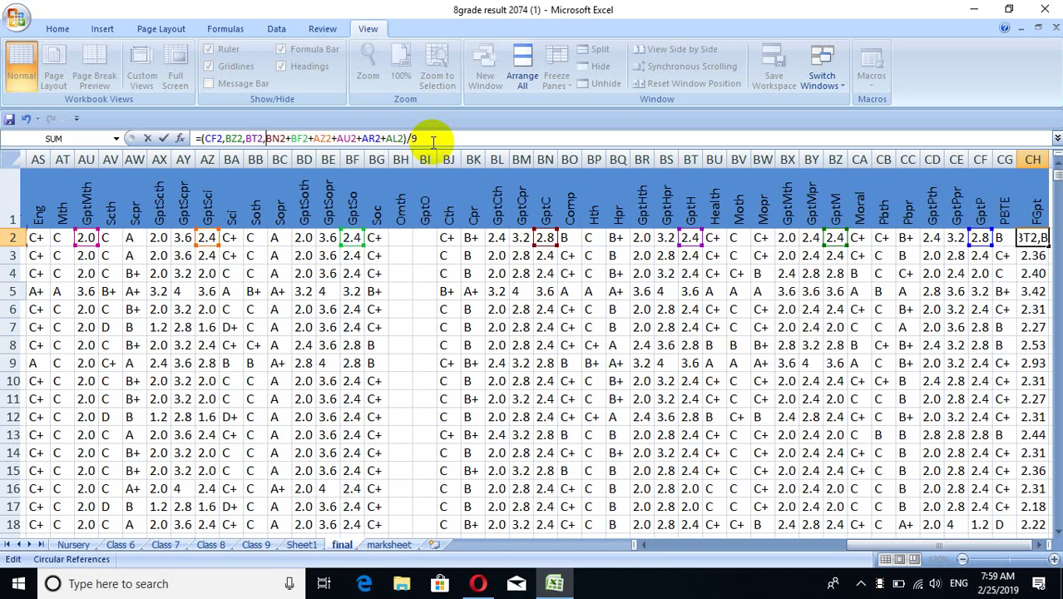
key("Right")
key("Right")
key("Delete")
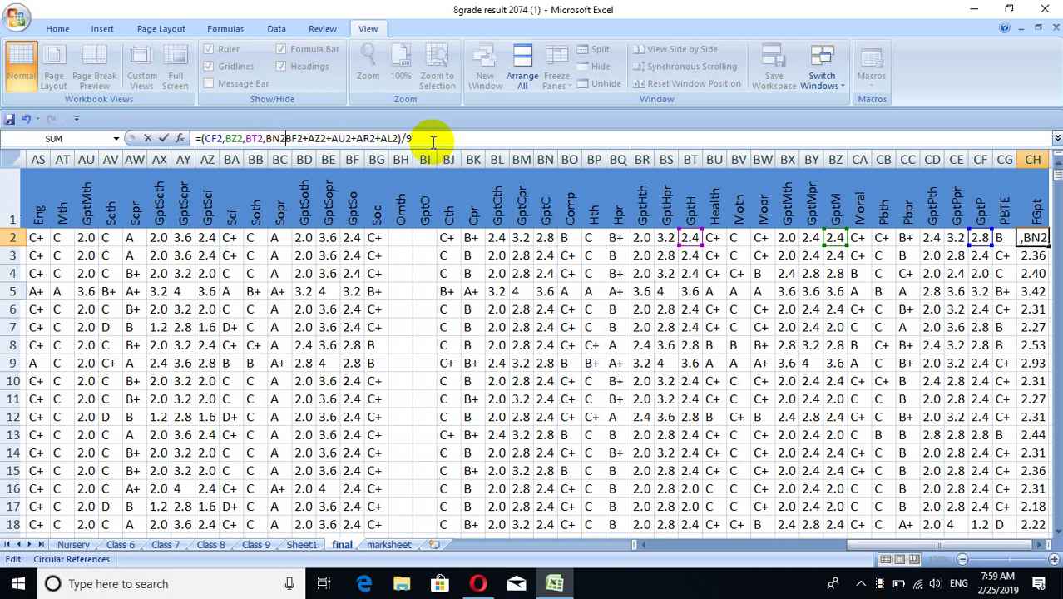
type(",")
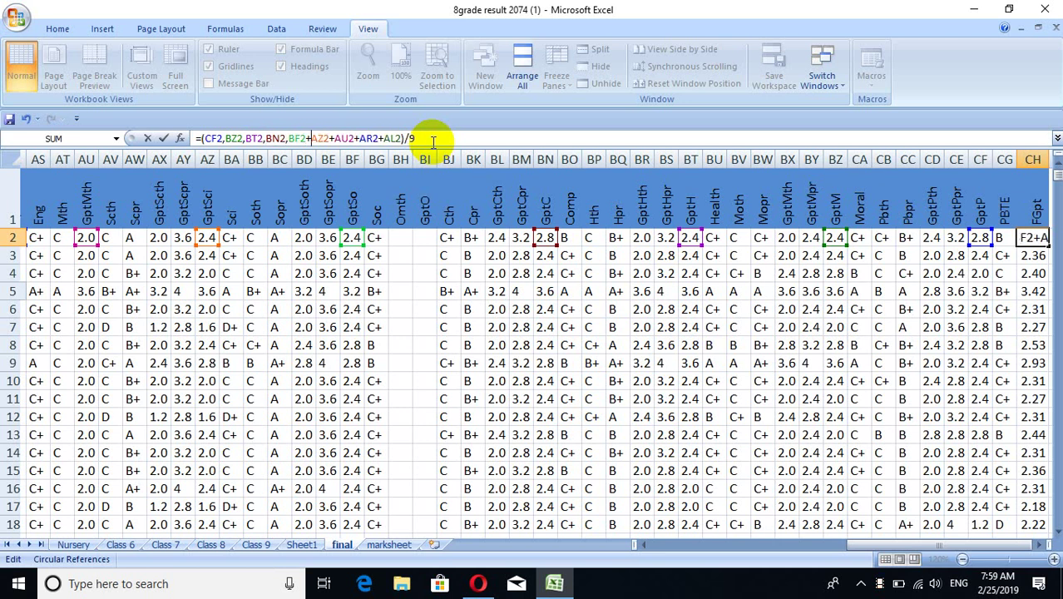
key("BackSpace")
type(",")
key("Right")
key("Right")
key("Right")
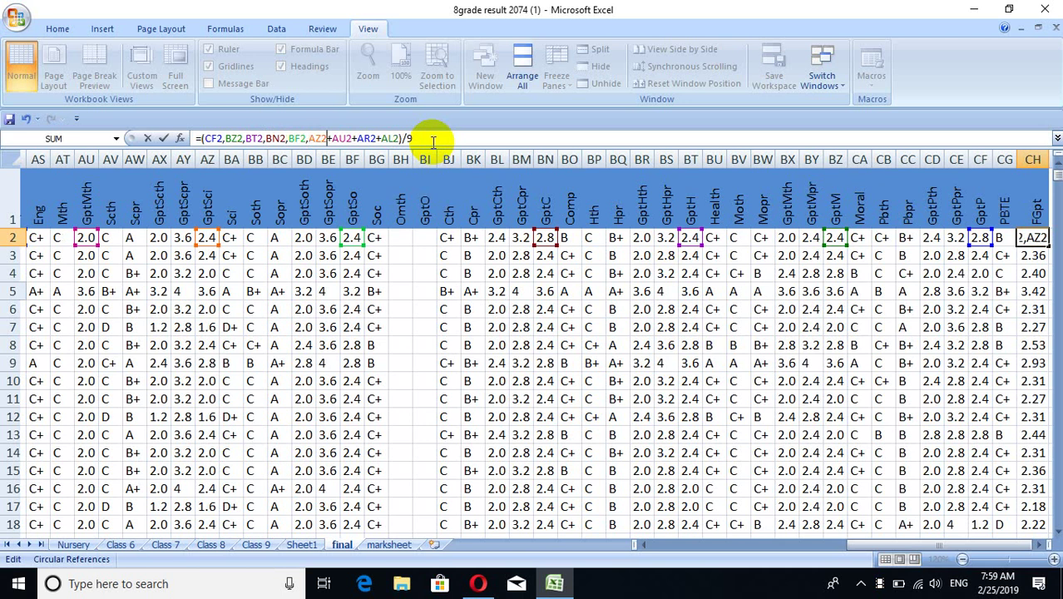
key("Delete")
type(",")
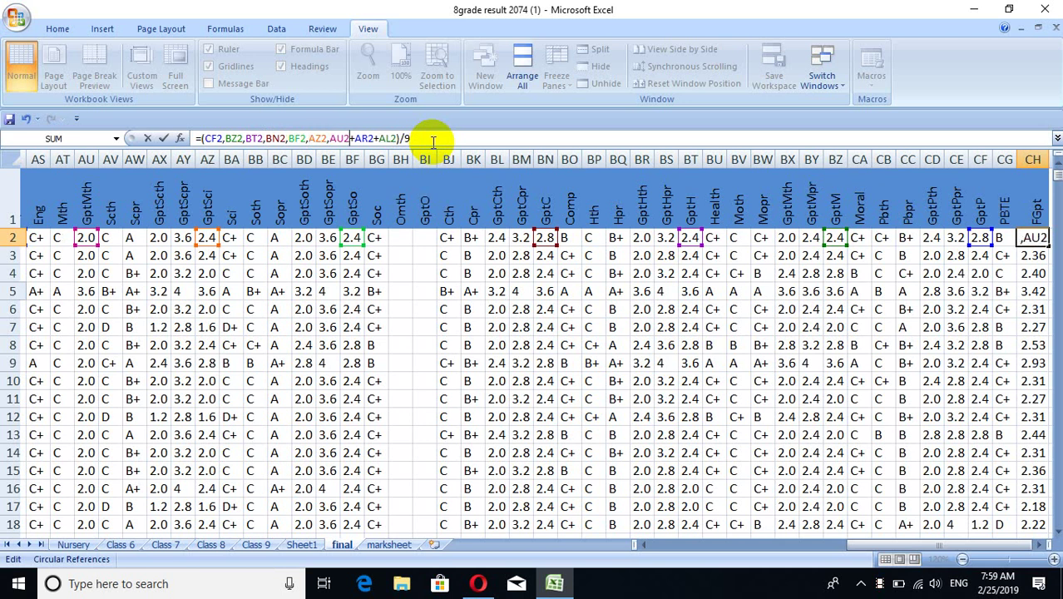
key("Delete")
type(",BZ2")
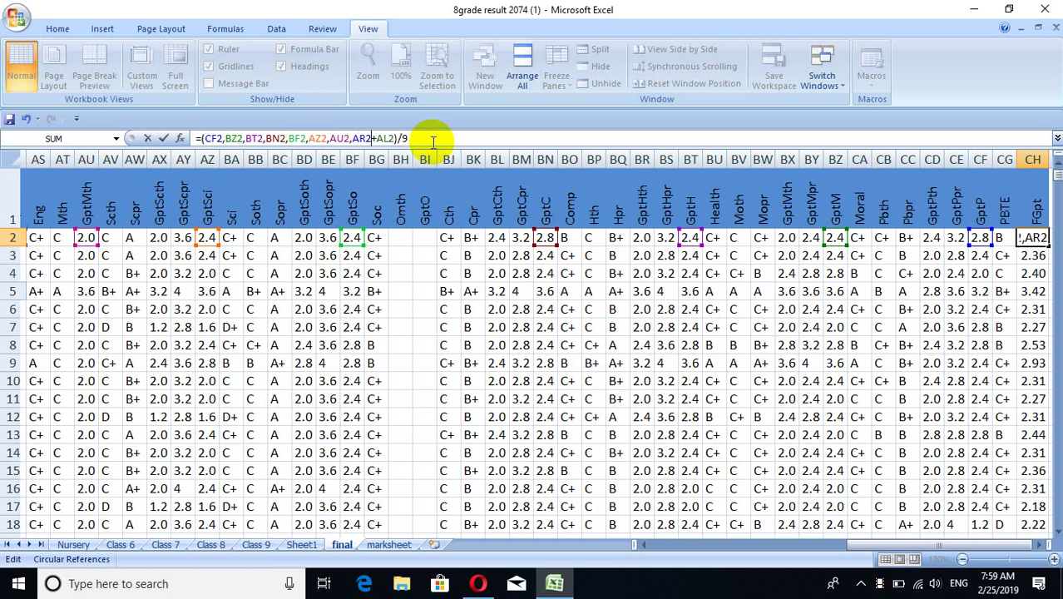
type(",")
key("Right")
key("Right")
key("Right")
key("Right")
key("Right")
- Prefix the cell list with 'average', confirm CH2, and check its ### result
key("Left")
key("Left")
key("Left")
key("Left")
key("Left")
key("Left")
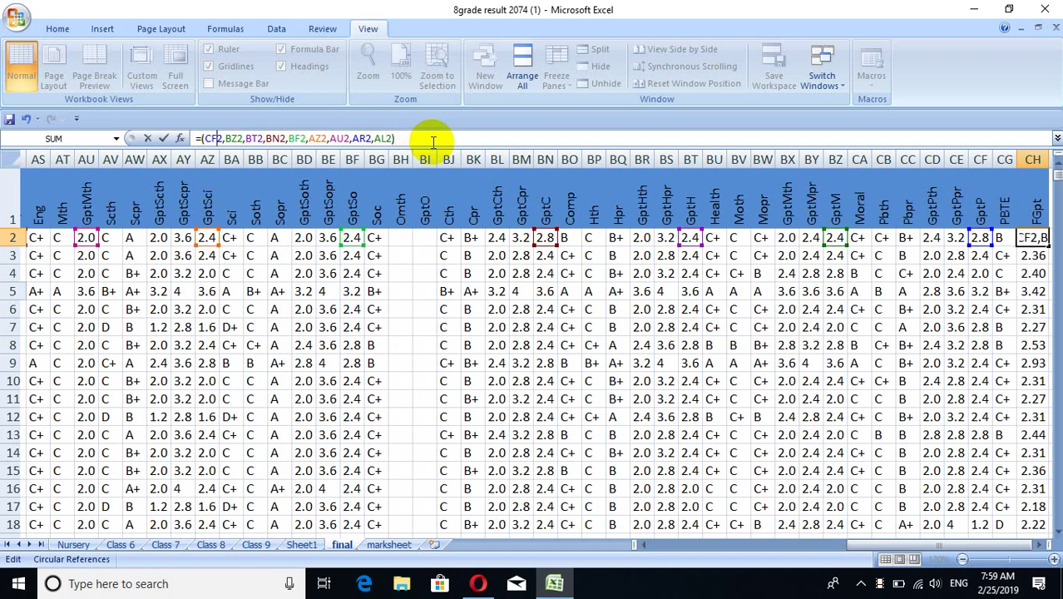
type("a")
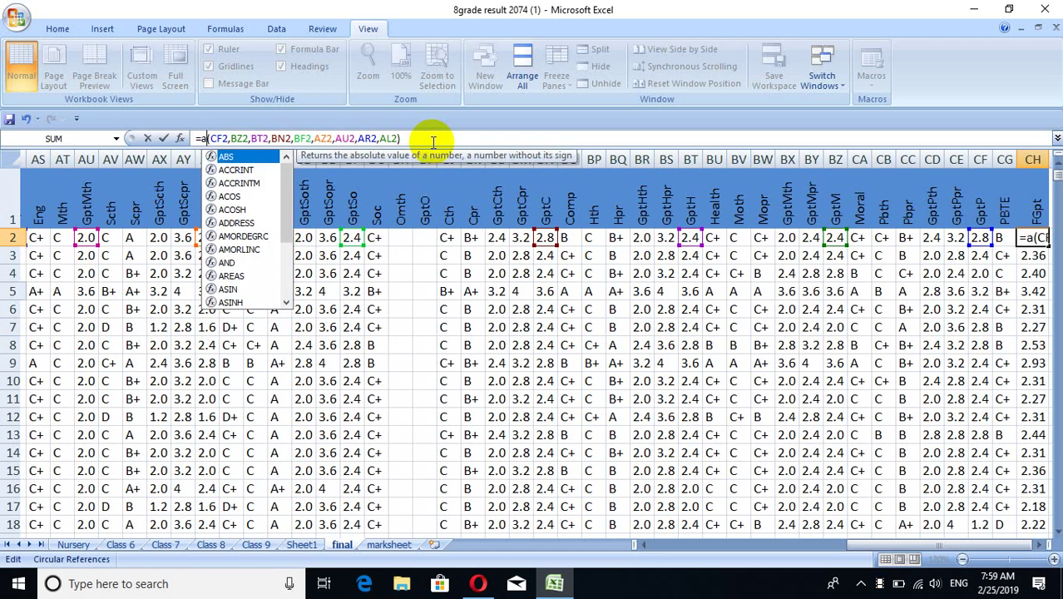
type("verag")
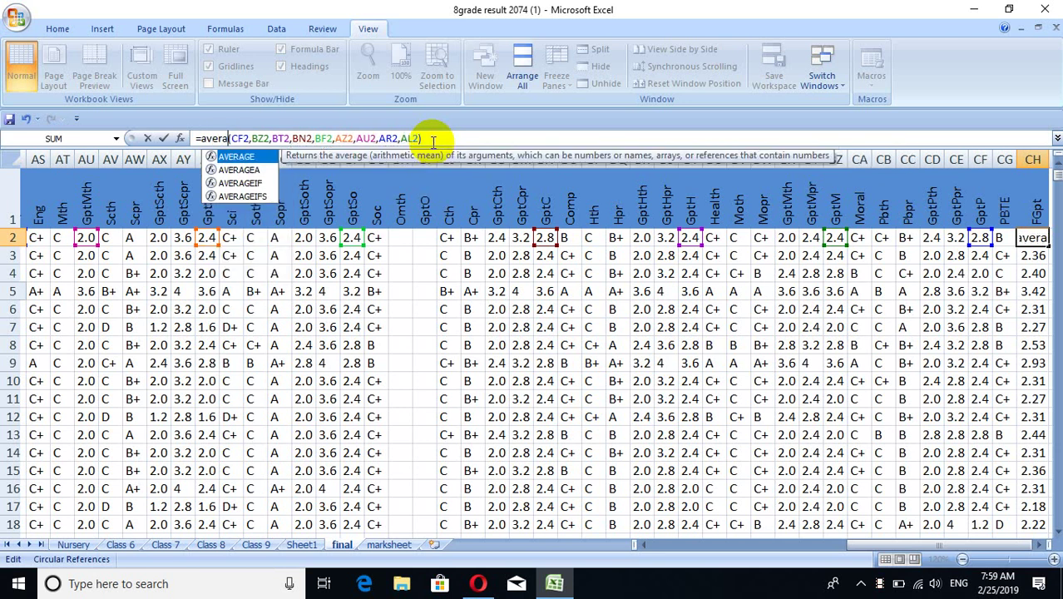
type("e")
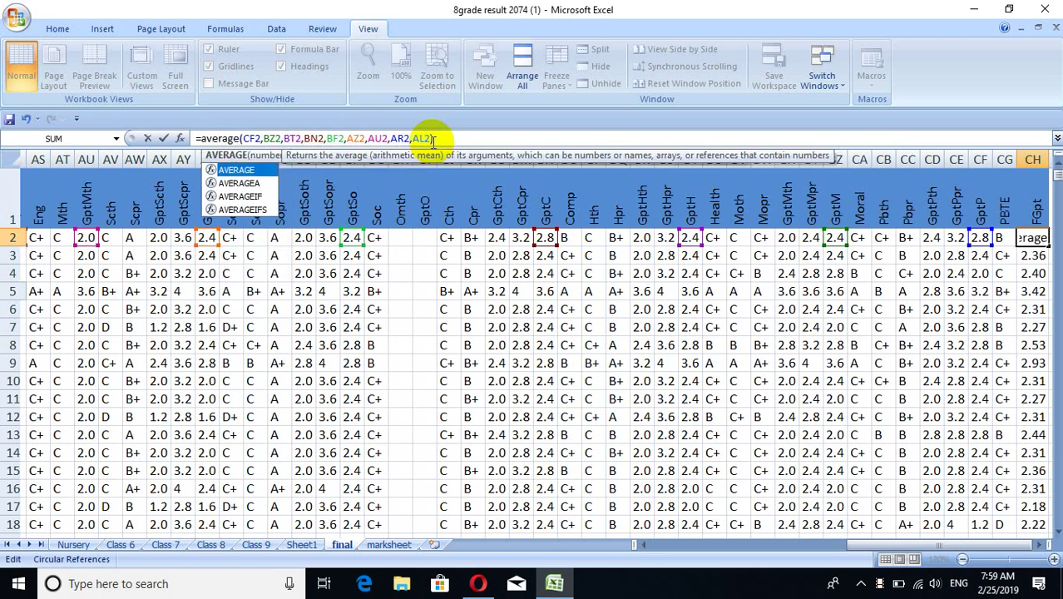
left_click(163, 140)
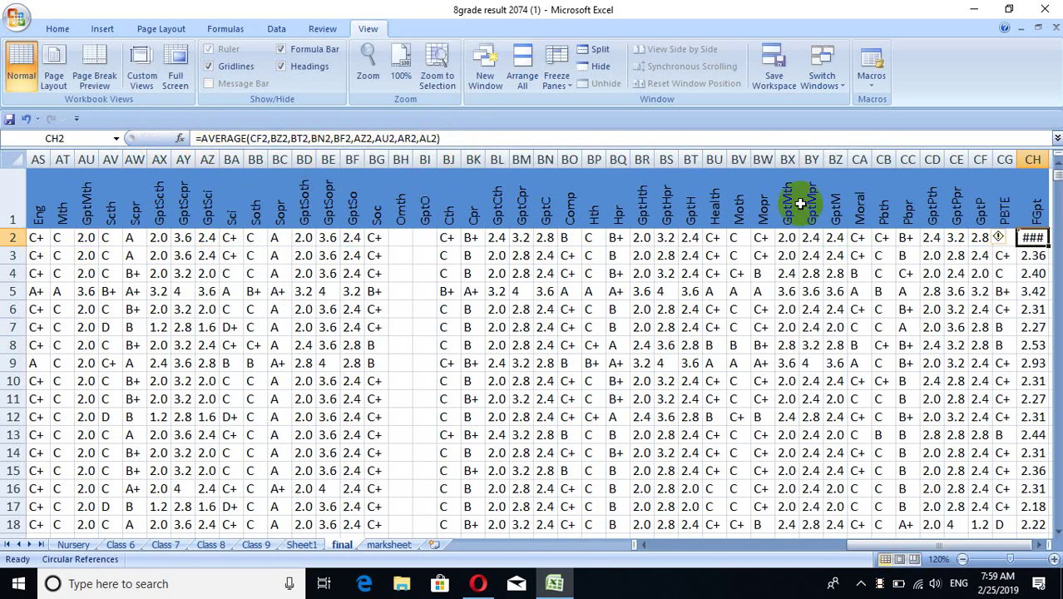
left_click(890, 291)
left_click(1027, 238)
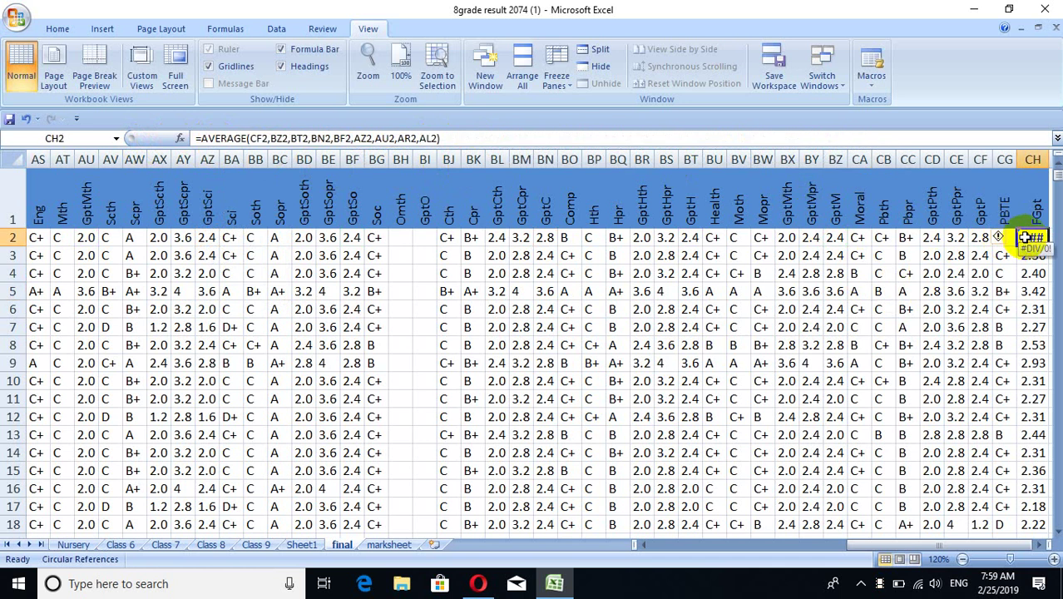
key("F2")
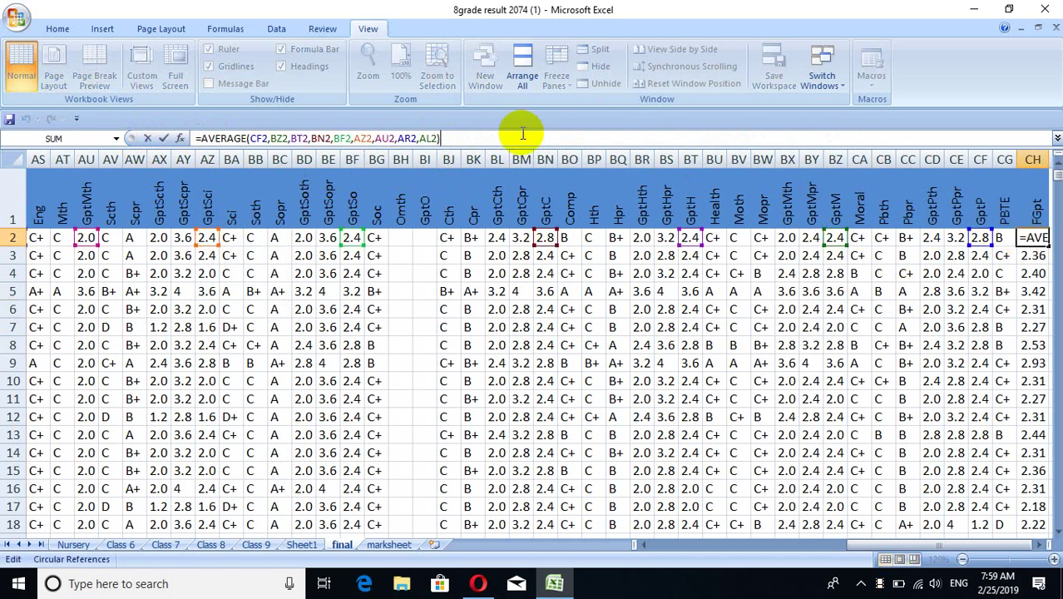
left_click(162, 140)
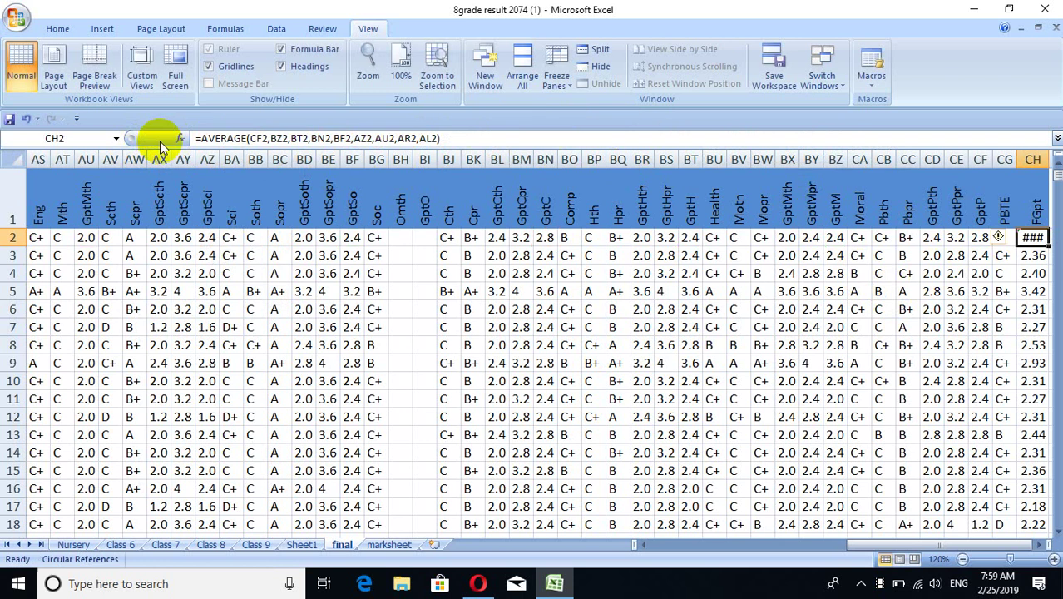
- Retype the function name as AVg and accept Excel's correction to =AVERAGE(CF2,...,AL2)
left_click(247, 138)
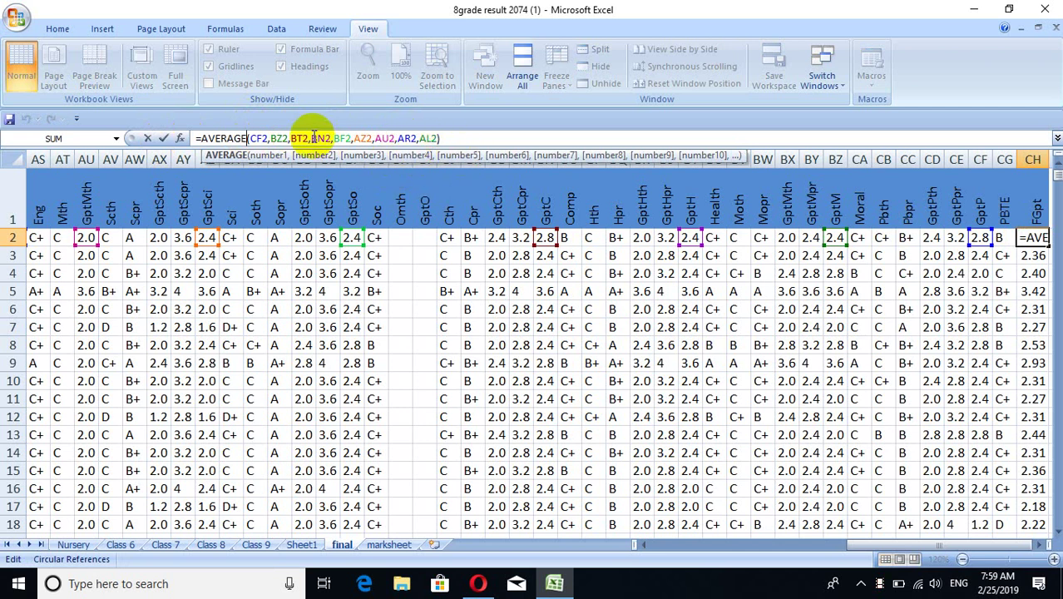
key("BackSpace")
key("BackSpace")
key("BackSpace")
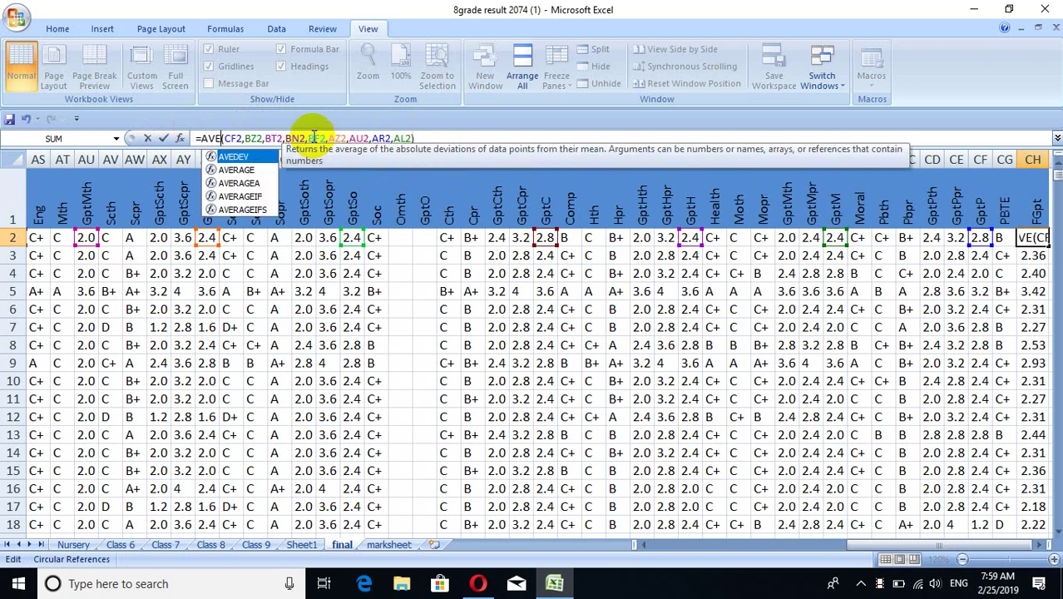
key("BackSpace")
type("g")
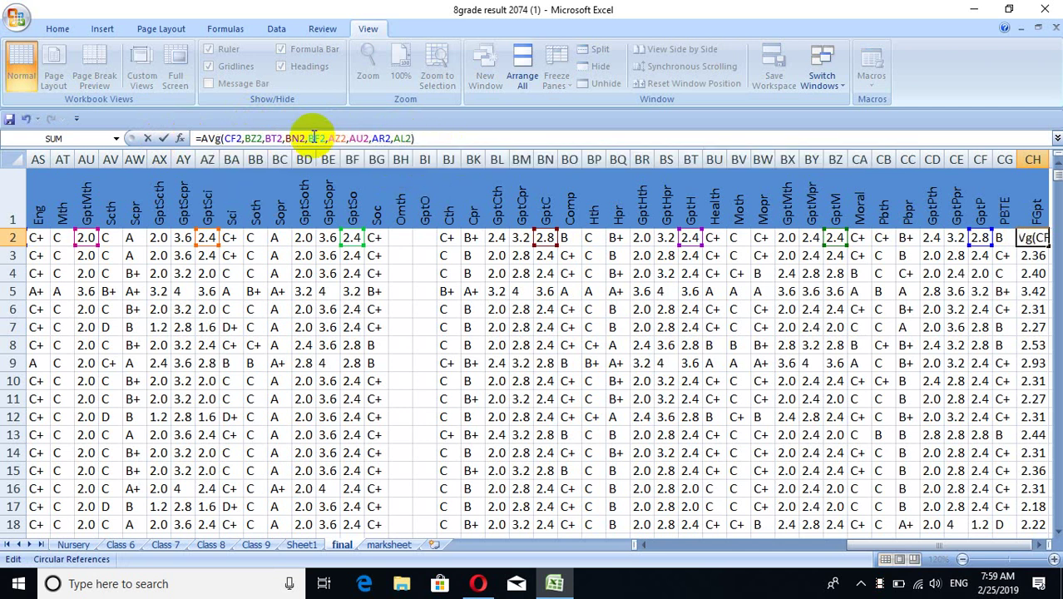
left_click(165, 139)
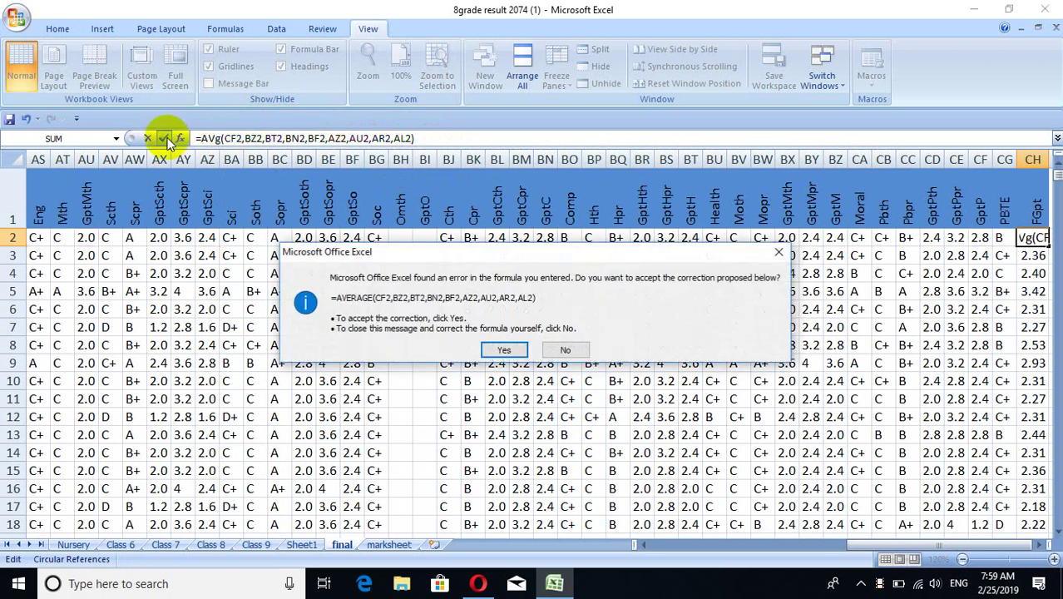
left_click(491, 353)
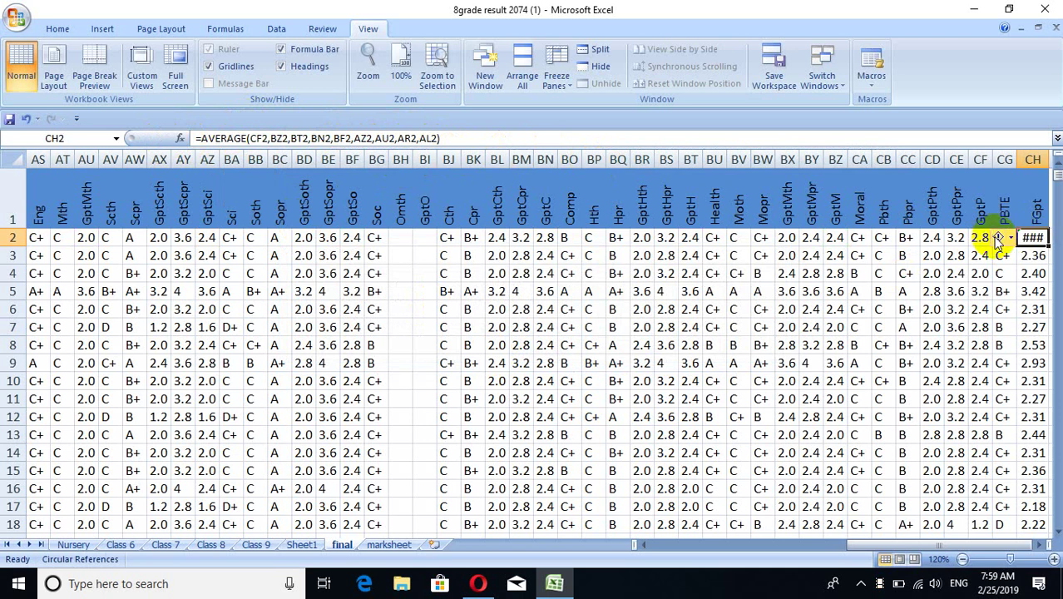
- Try widening the FGpt column to reveal CH2's ### value
mouse_move(1010, 238)
left_click(1034, 271)
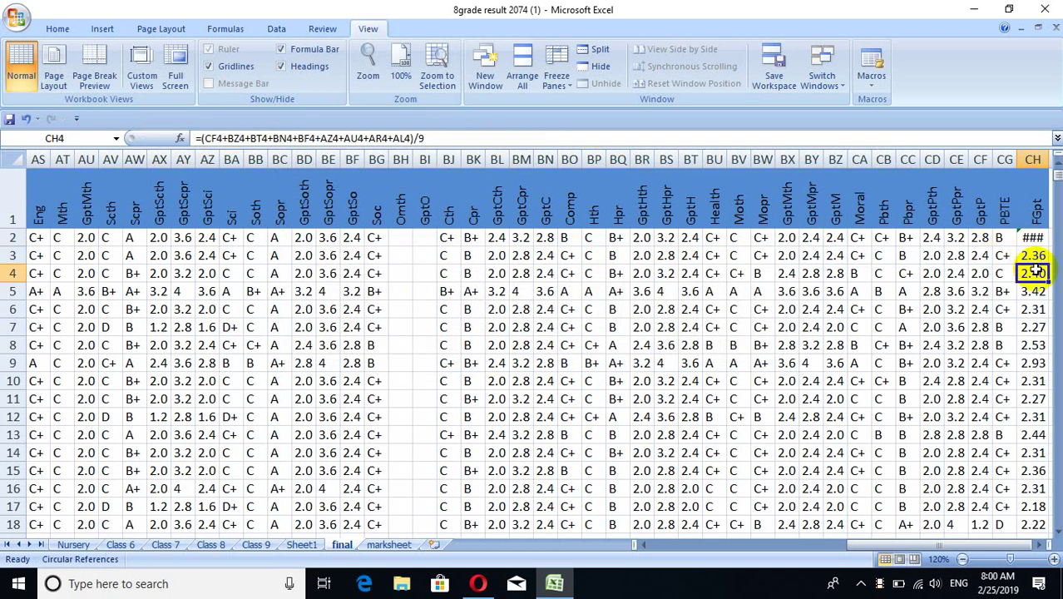
left_click(1035, 243)
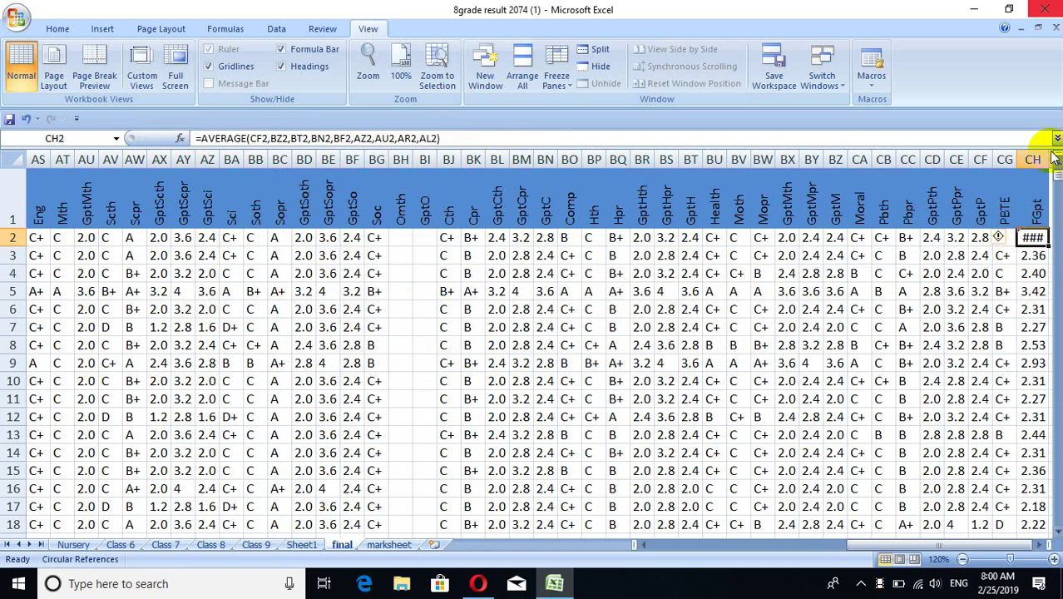
left_click(1015, 156)
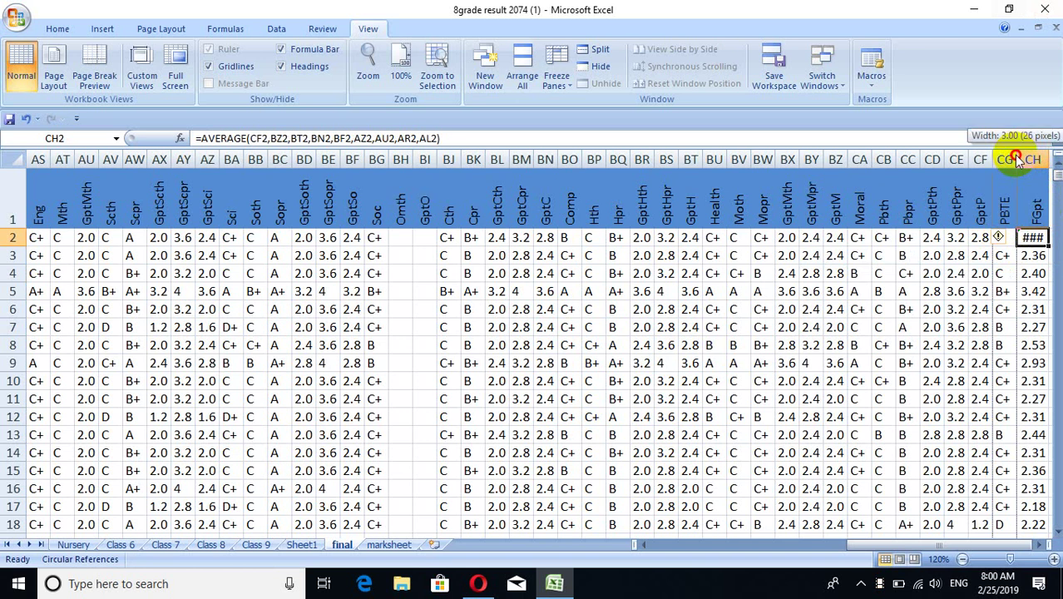
left_click(1014, 155)
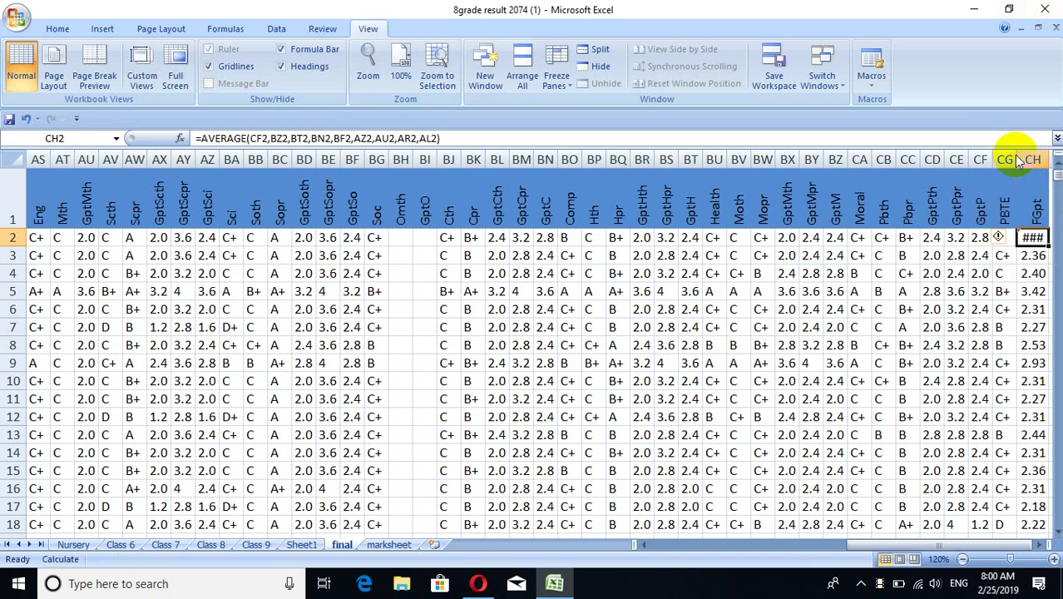
left_click(1014, 155)
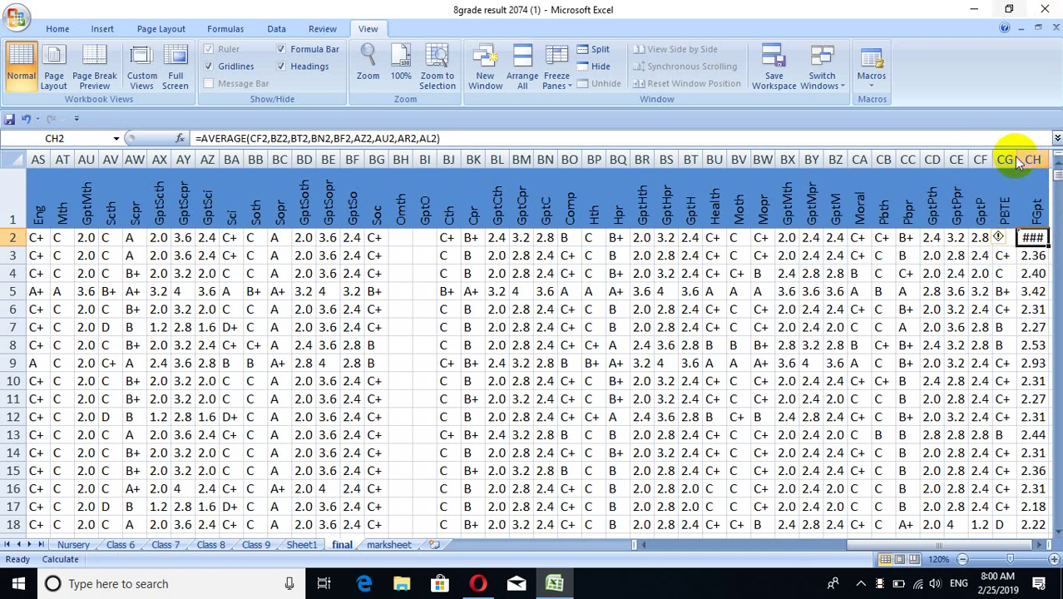
- Use CH2's error options to surface the circular reference warning, then reopen its formula
left_click(1008, 239)
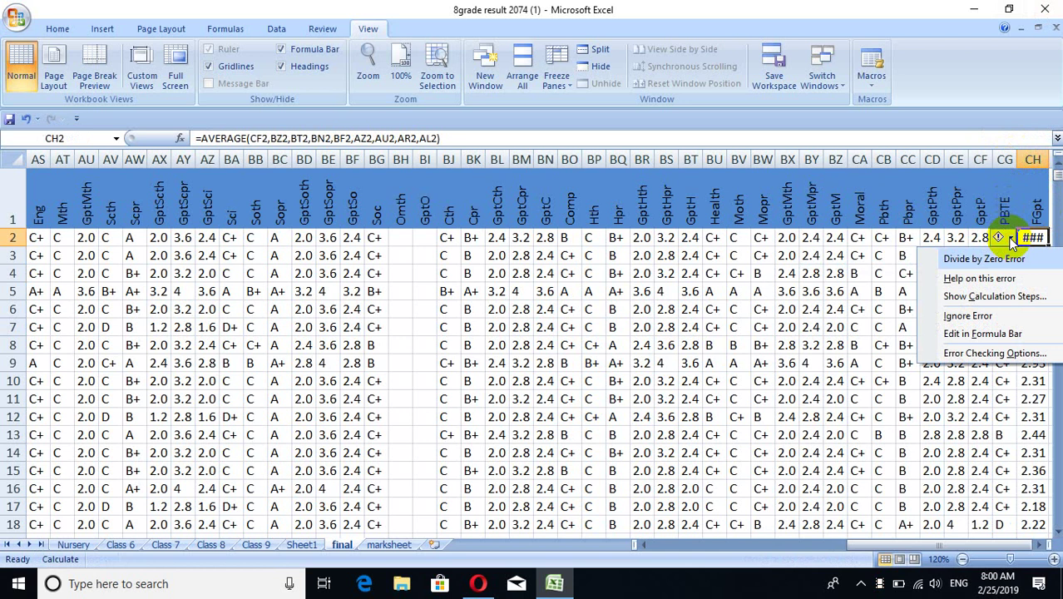
left_click(1008, 239)
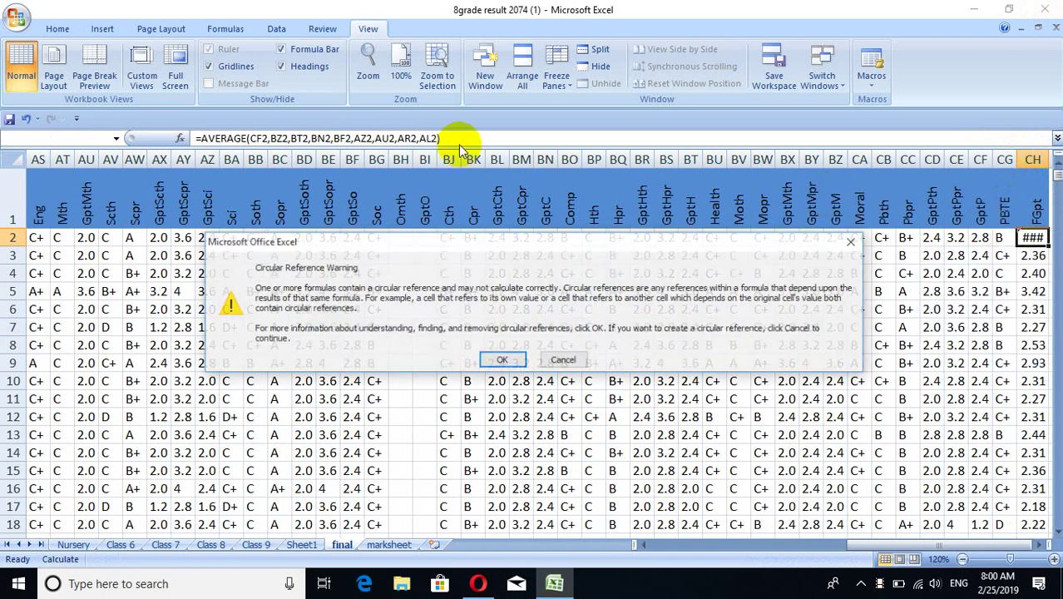
left_click(506, 362)
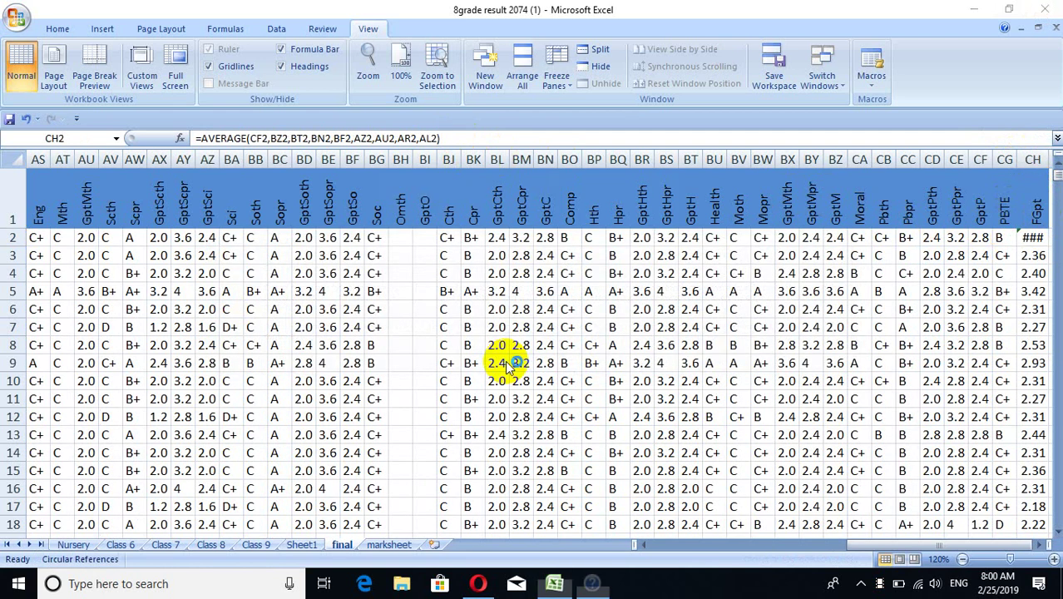
left_click(672, 70)
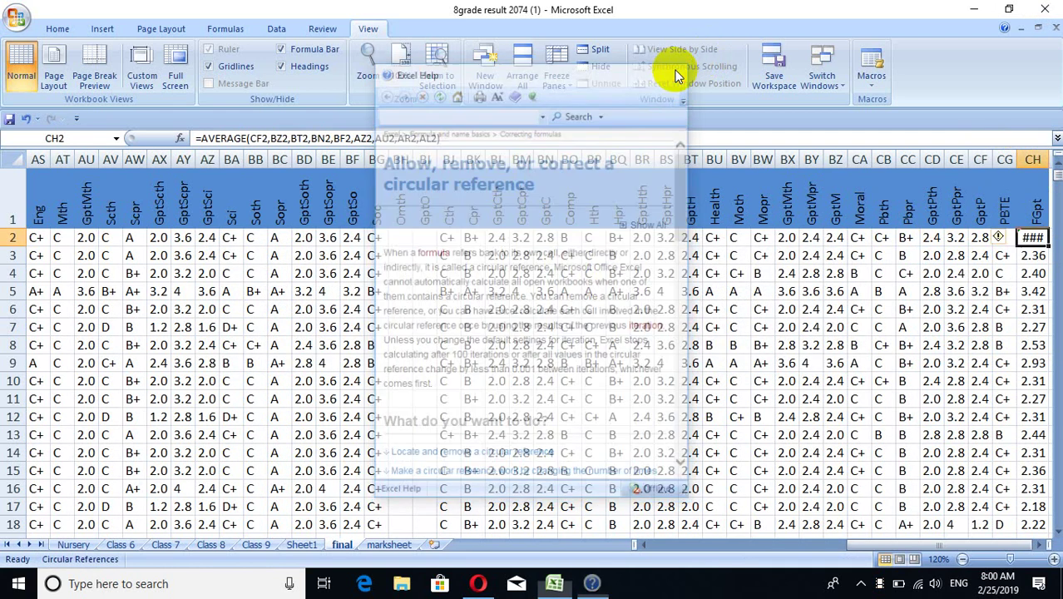
left_click(468, 131)
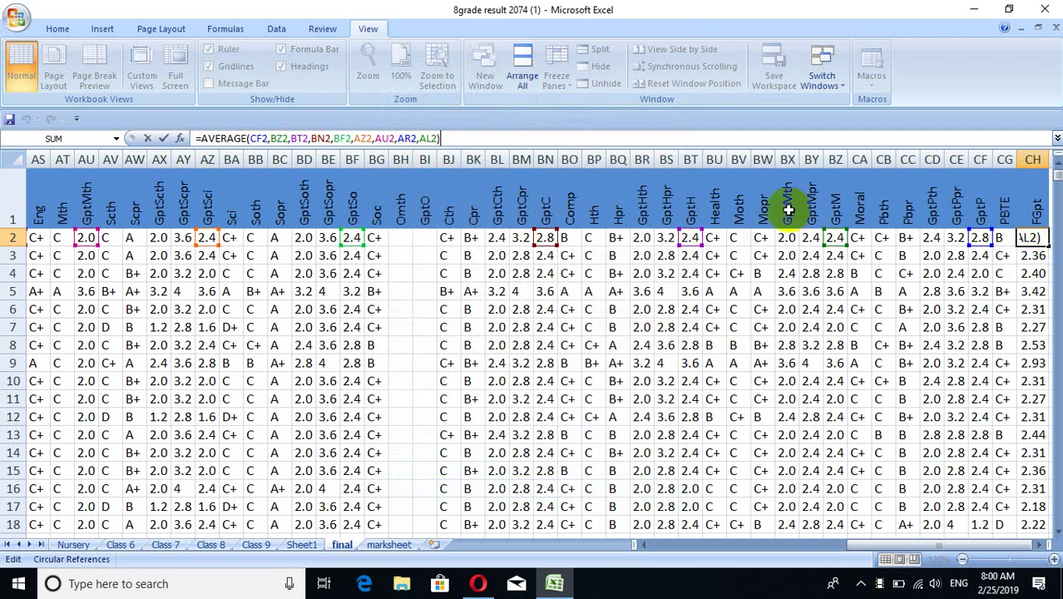
- Clear CH2 and fill CH3's sum-divided-by-nine formula up into it, giving 2.40
left_click(165, 138)
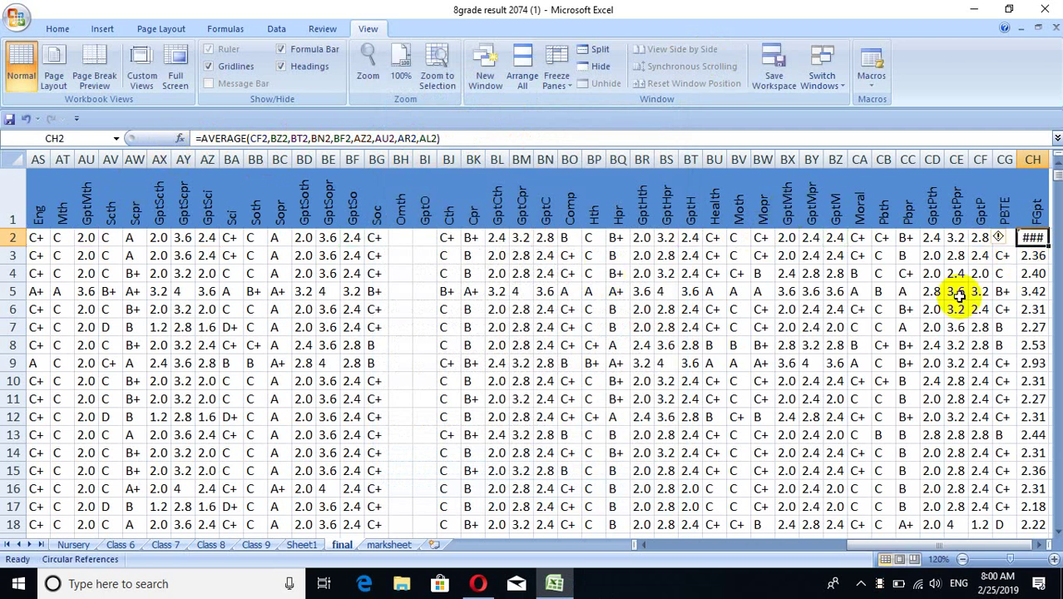
key("Delete")
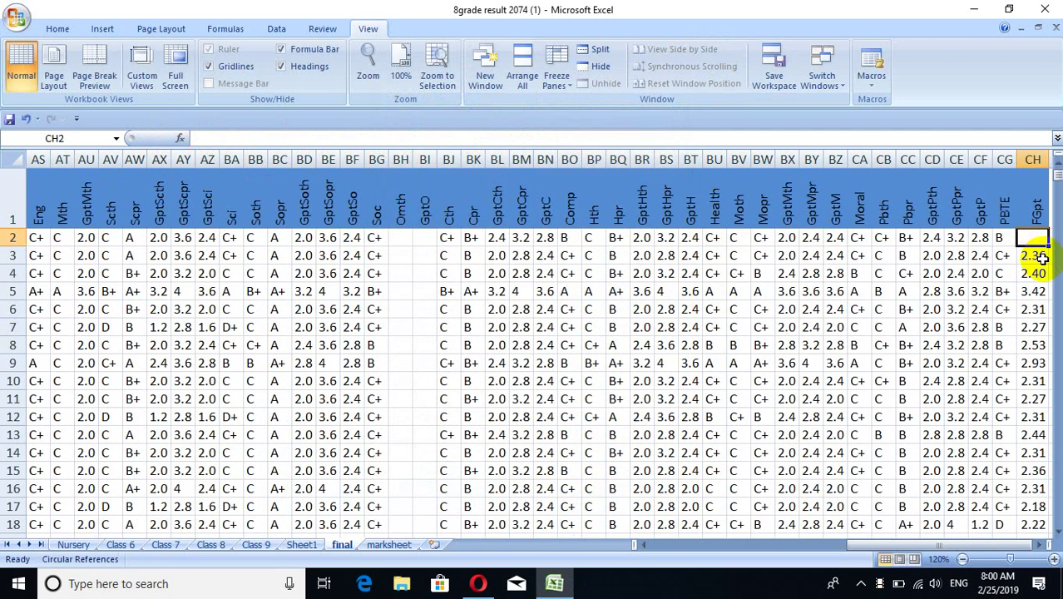
left_click(1042, 258)
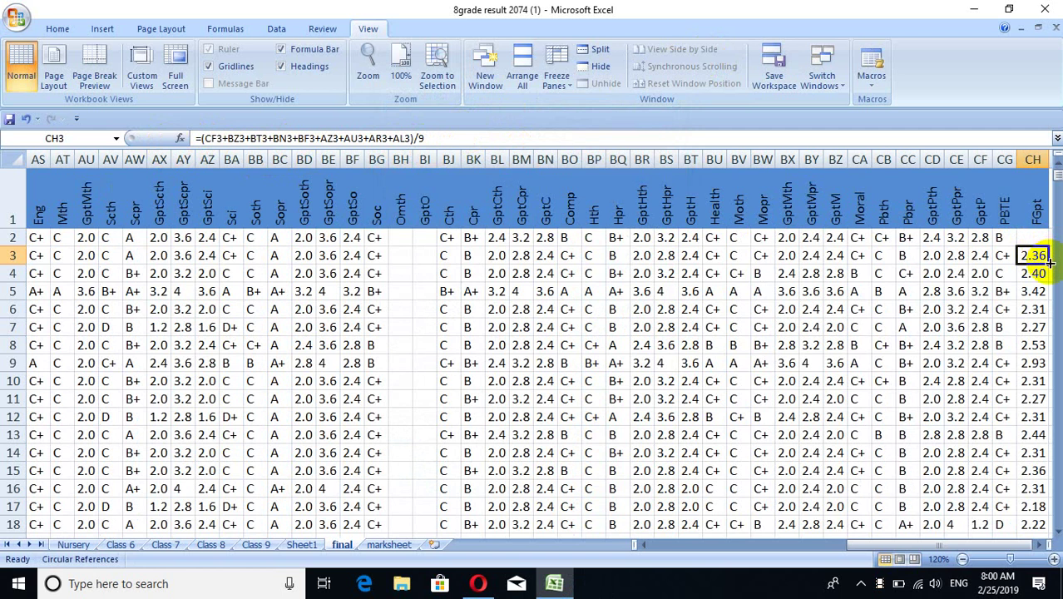
left_click_drag(1050, 262, 1046, 237)
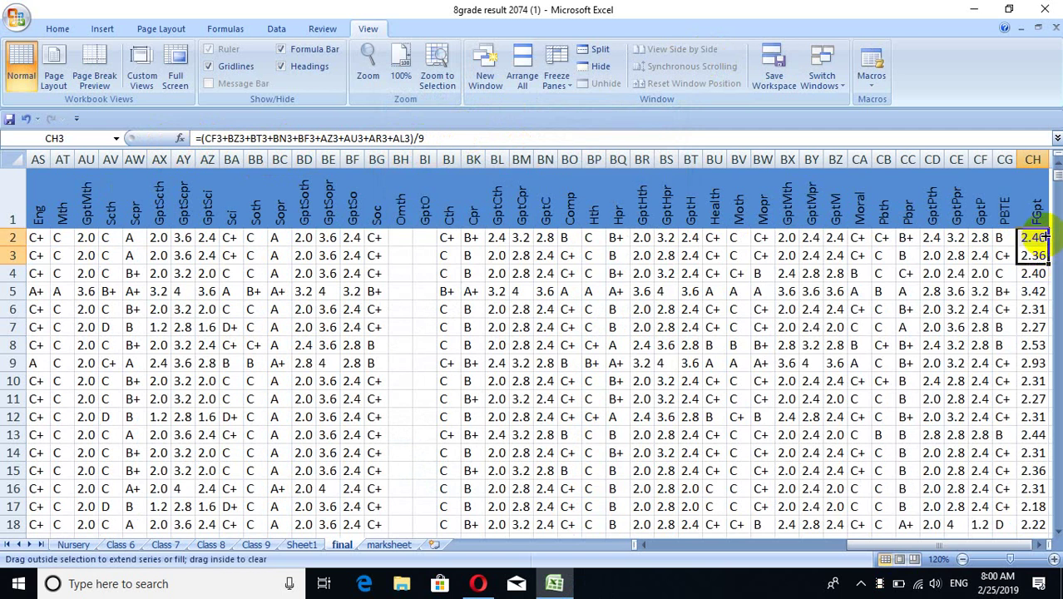
left_click(1033, 327)
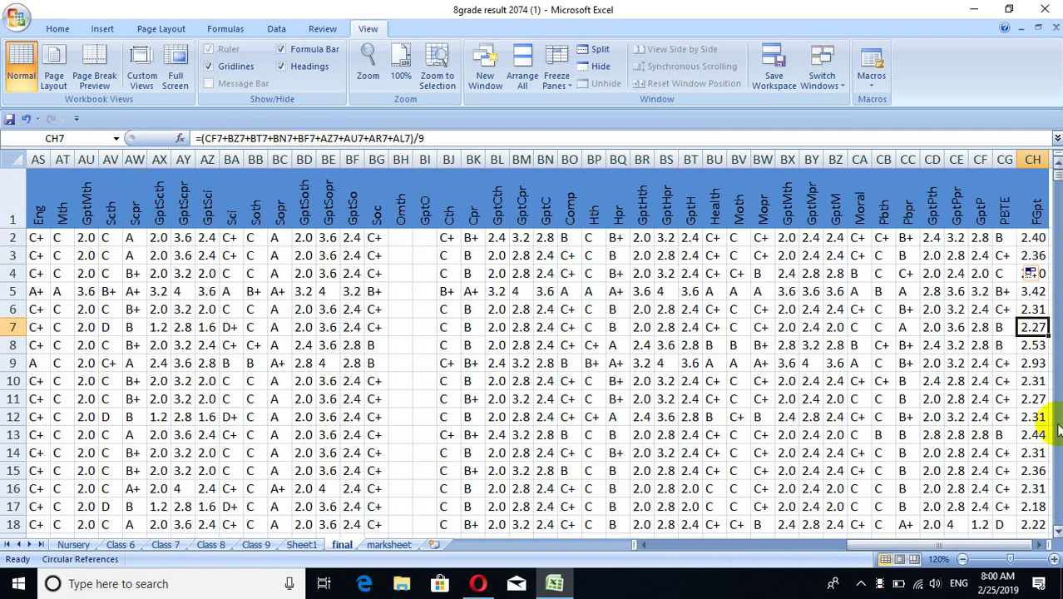
- Scroll down the FGpt column to check GPA values through row 370, which shows 2.98
left_click(1056, 533)
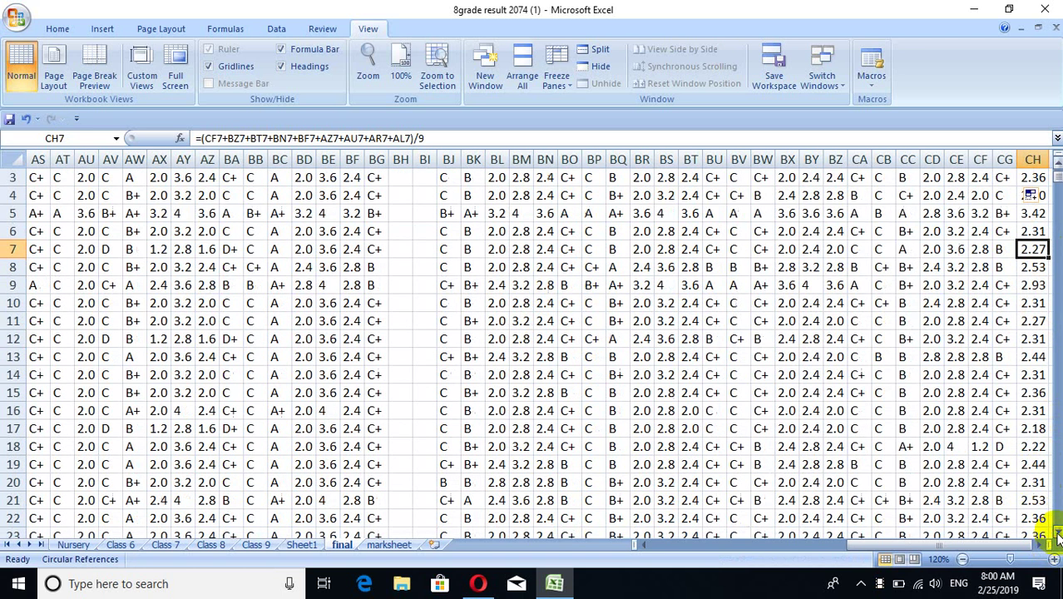
left_click(1056, 534)
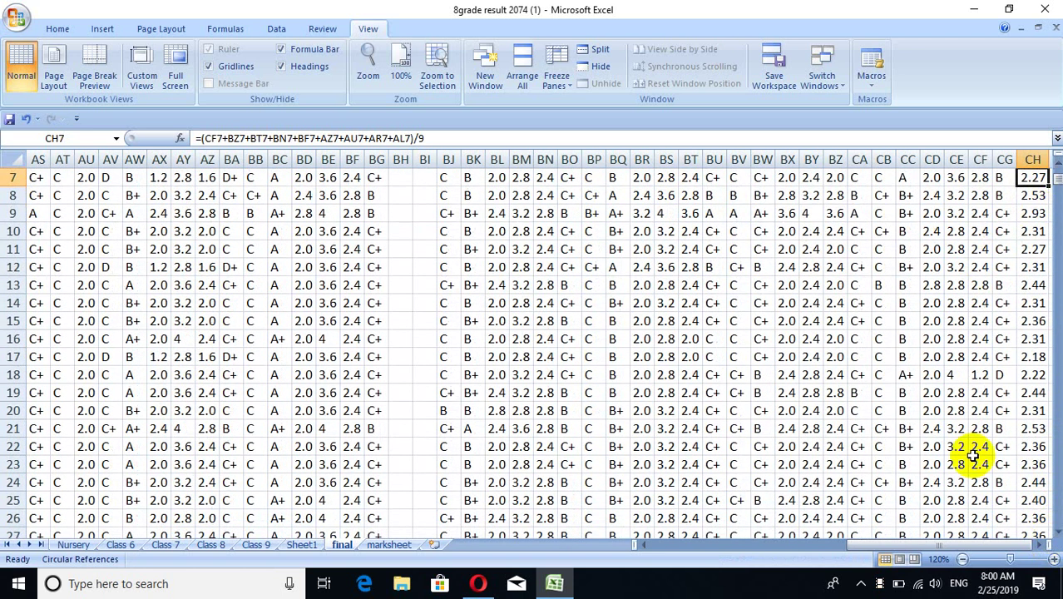
mouse_move(894, 545)
left_mouse_down()
mouse_move(957, 549)
mouse_move(1039, 179)
left_mouse_up()
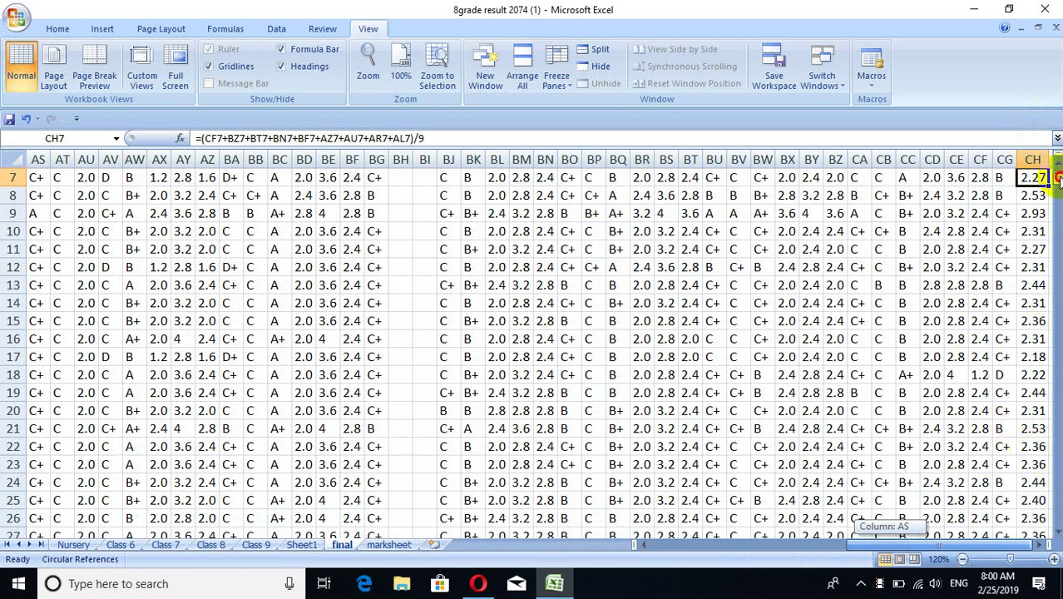
left_click_drag(1056, 187, 1050, 195)
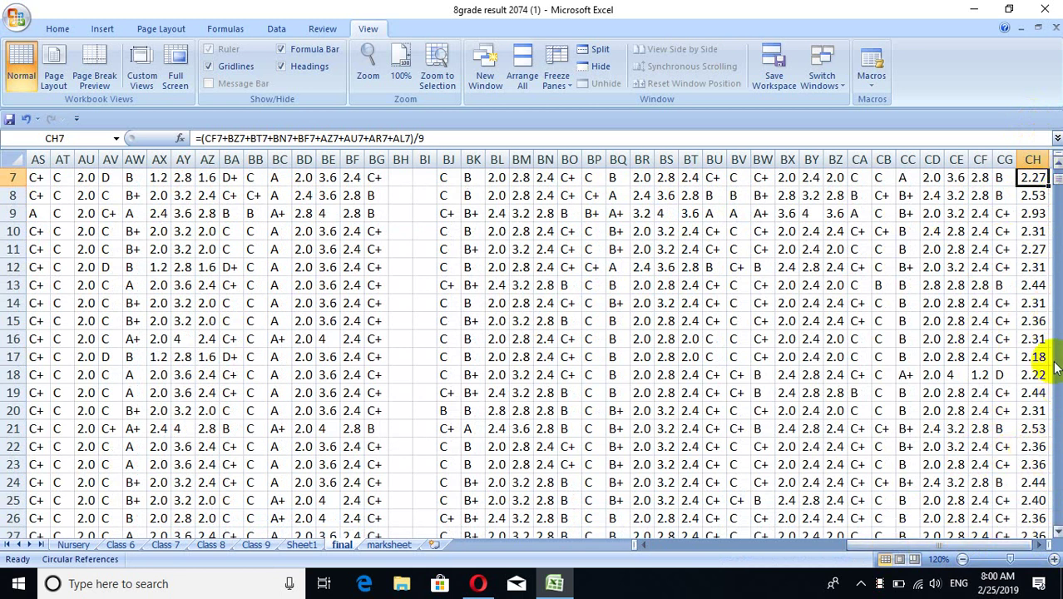
left_click(1056, 332)
left_click_drag(1056, 332, 1058, 326)
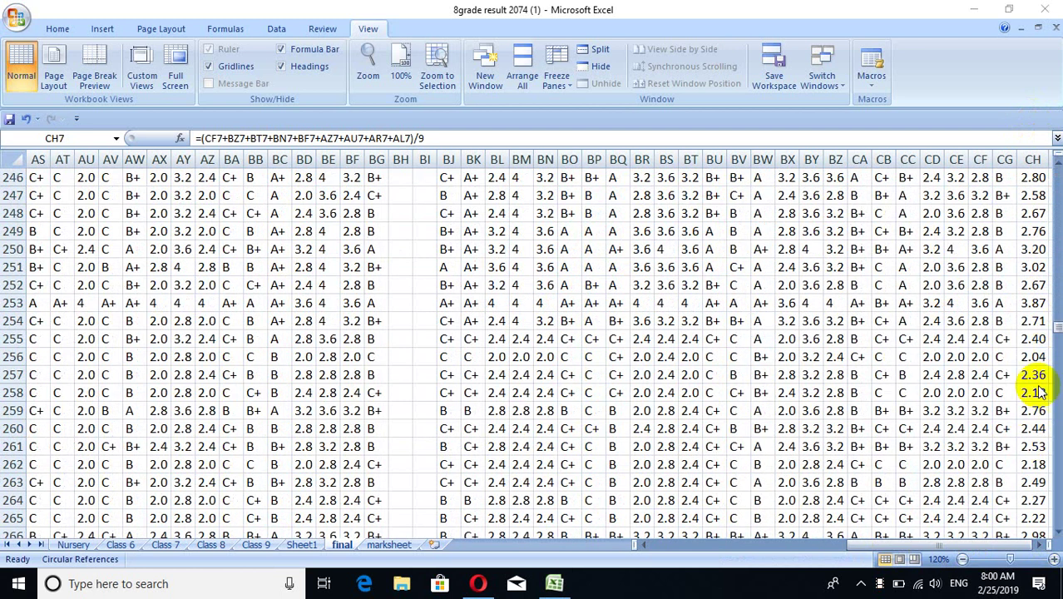
left_click(1057, 384)
left_click(1057, 384)
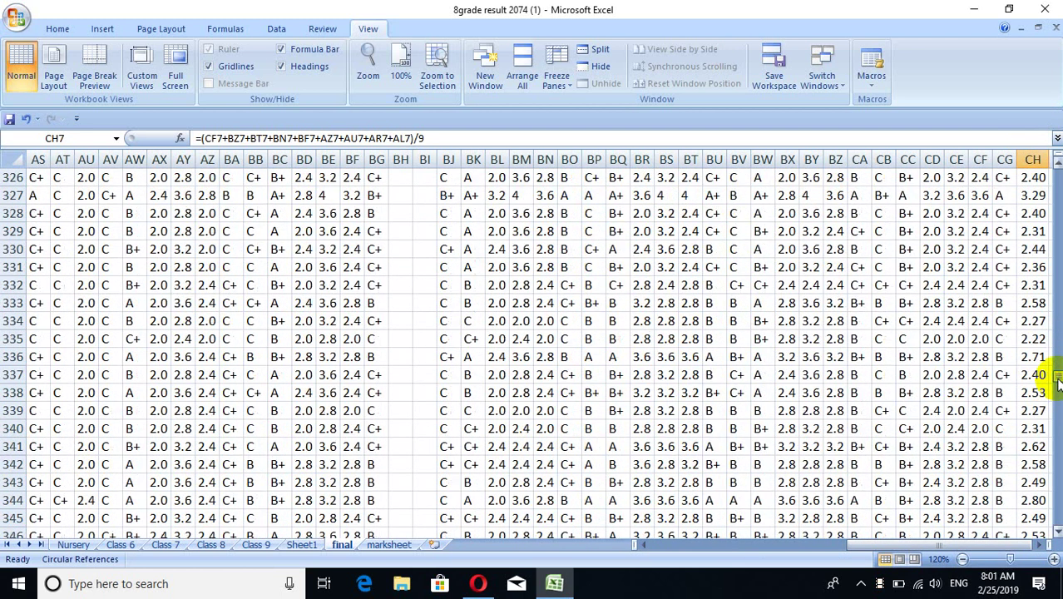
mouse_move(1055, 375)
left_mouse_down()
mouse_move(1049, 434)
mouse_move(1039, 402)
left_mouse_up()
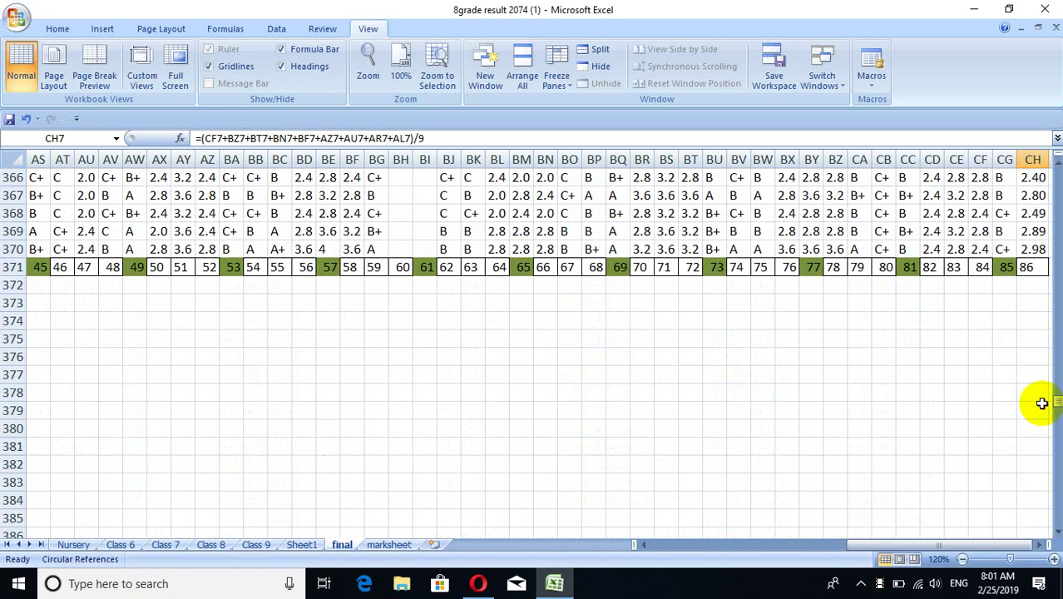
- In BD375, start an AVERAGE formula with AS371, AW371 and BA371
left_click(308, 332)
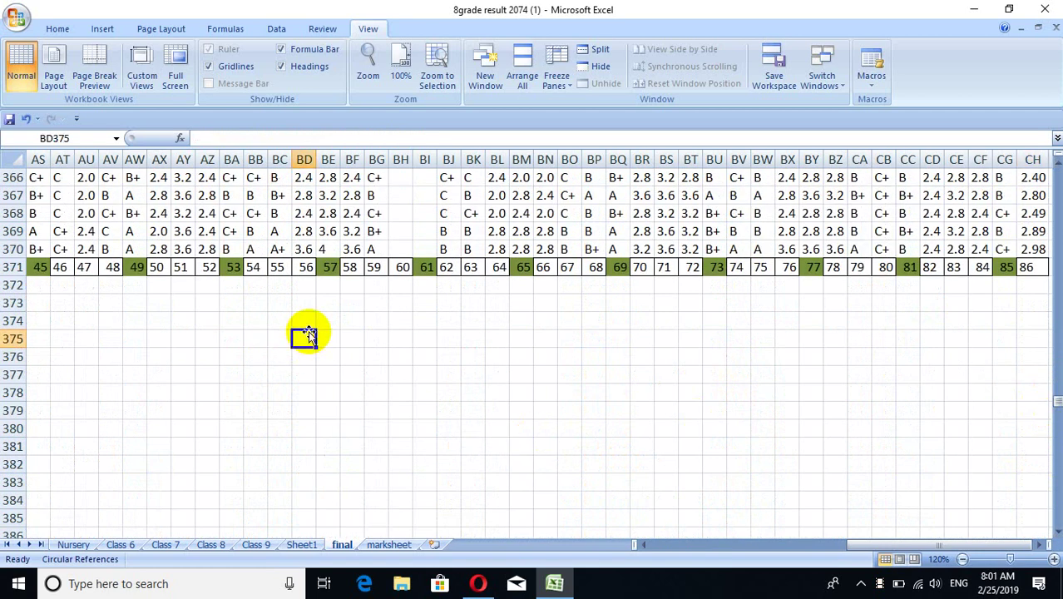
type("=v")
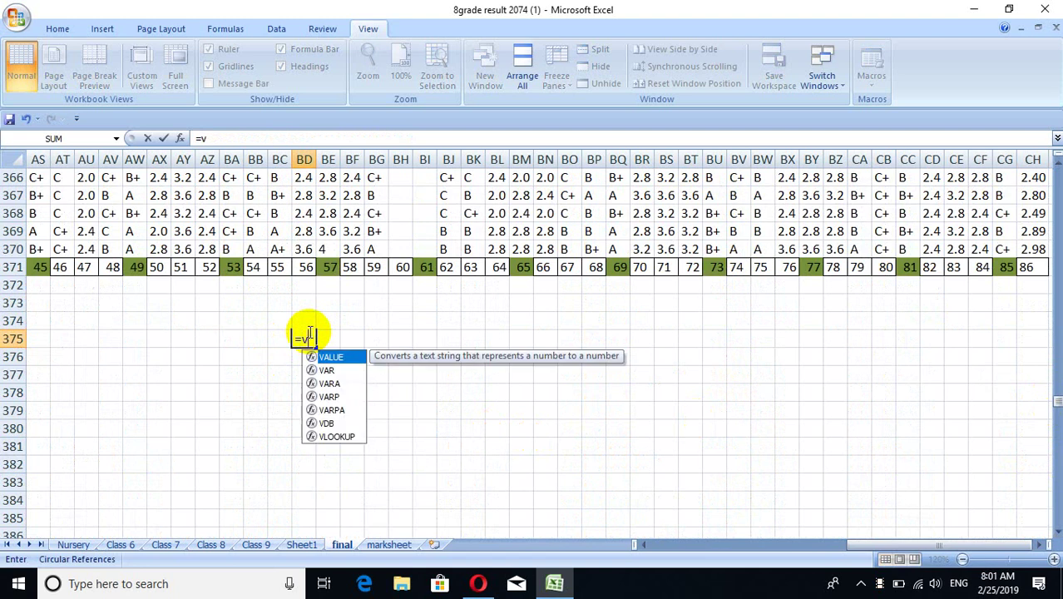
type("e")
type("a")
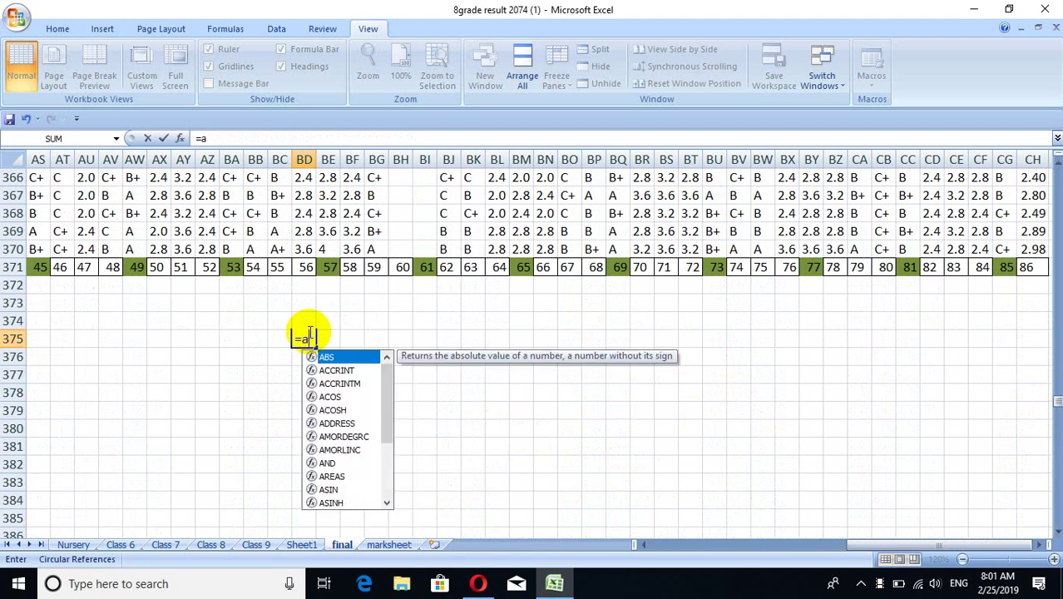
type("f")
key("BackSpace")
type("v")
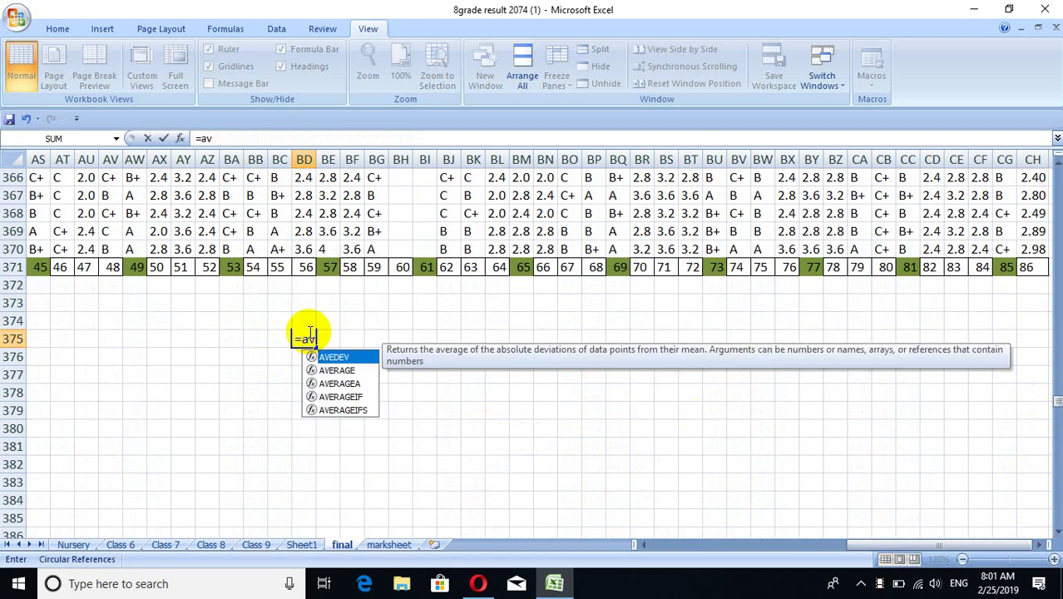
type("erage(")
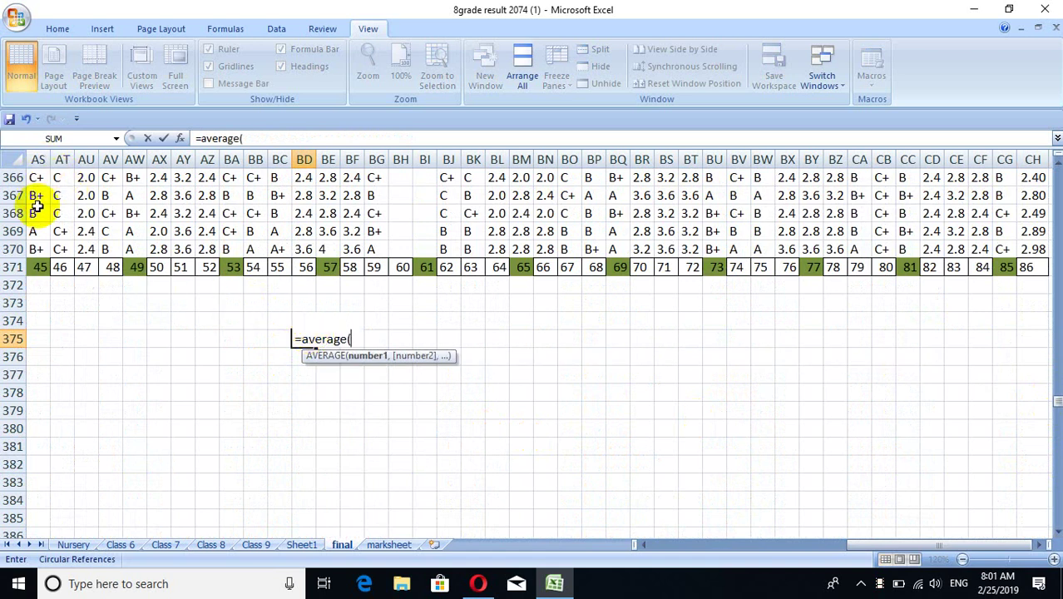
left_click(37, 270)
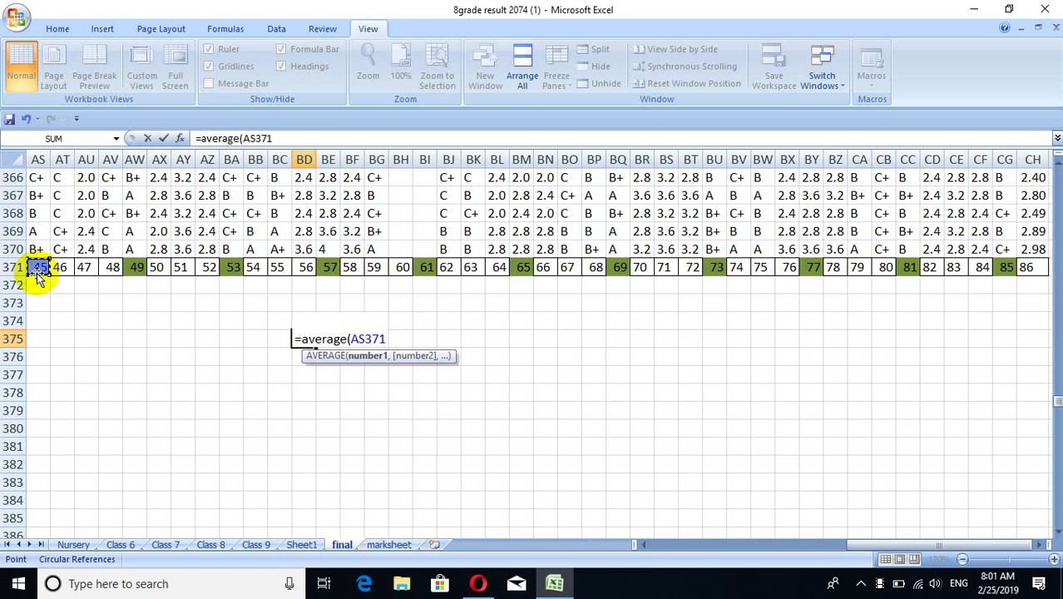
type(",")
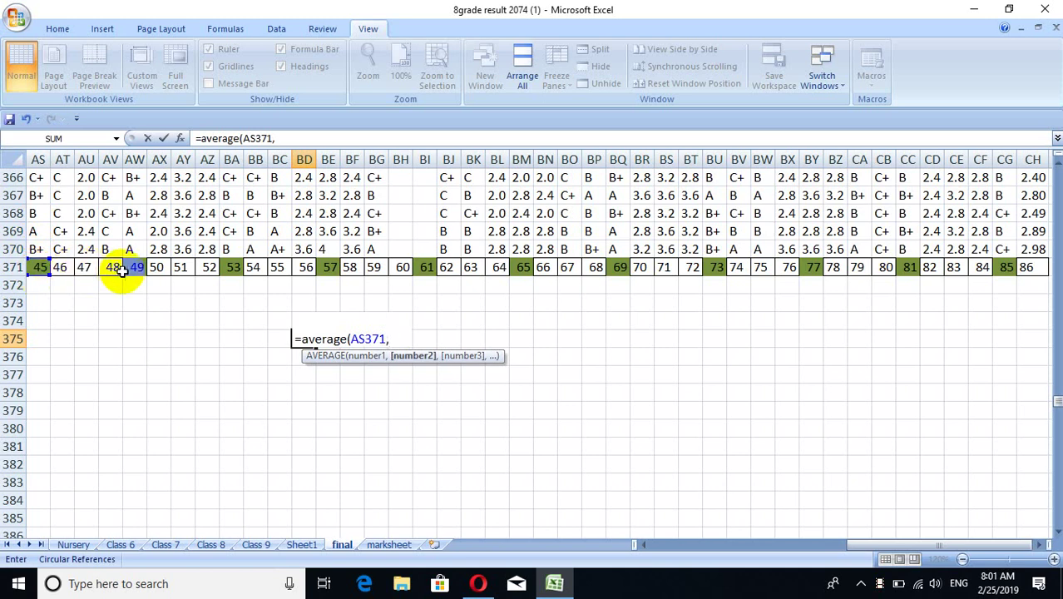
left_click(135, 268)
type(",")
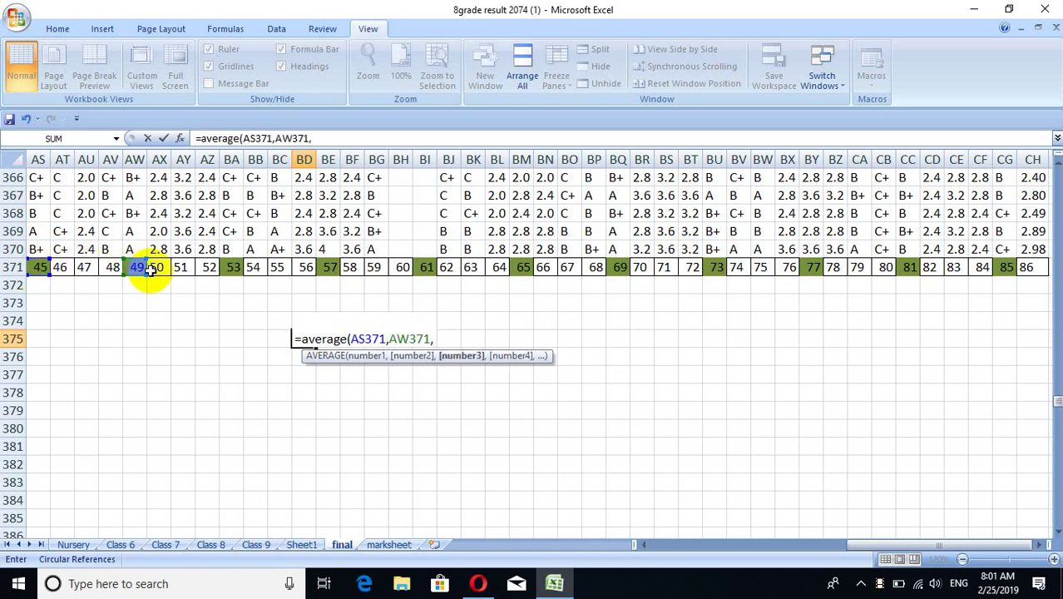
left_click(230, 268)
type(",")
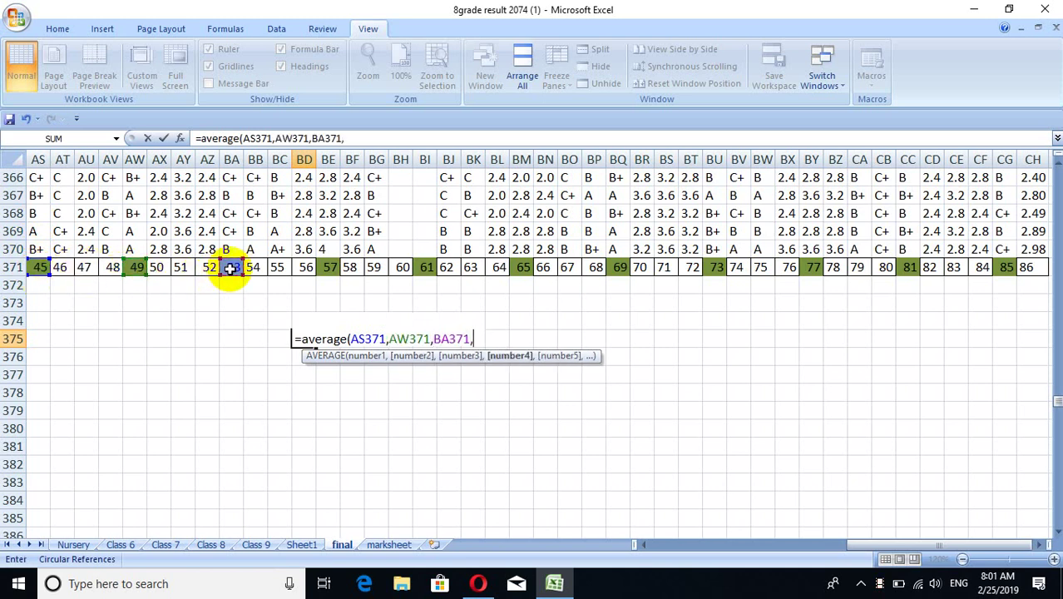
- Add BE371, BI371, BM371 and BQ371 to the average and commit it, giving 50
left_click(328, 268)
type(",")
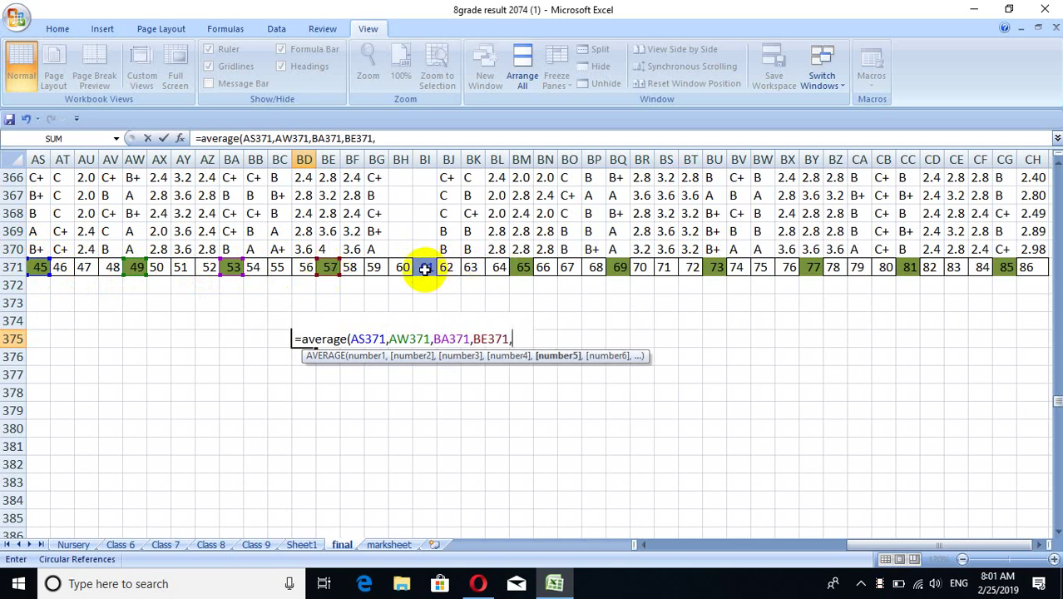
left_click(427, 268)
type(",")
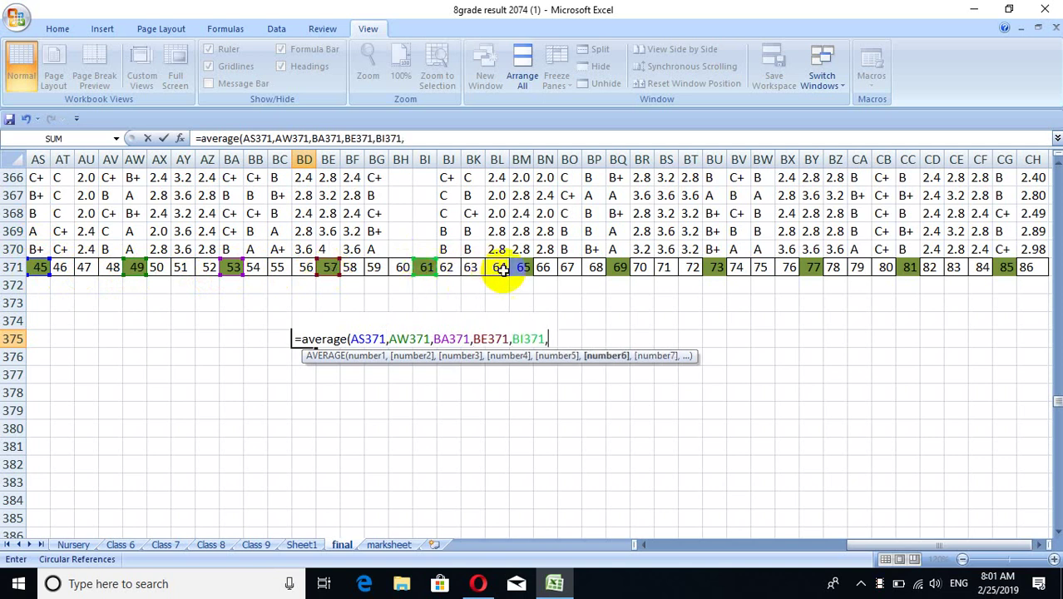
left_click(521, 268)
type(",")
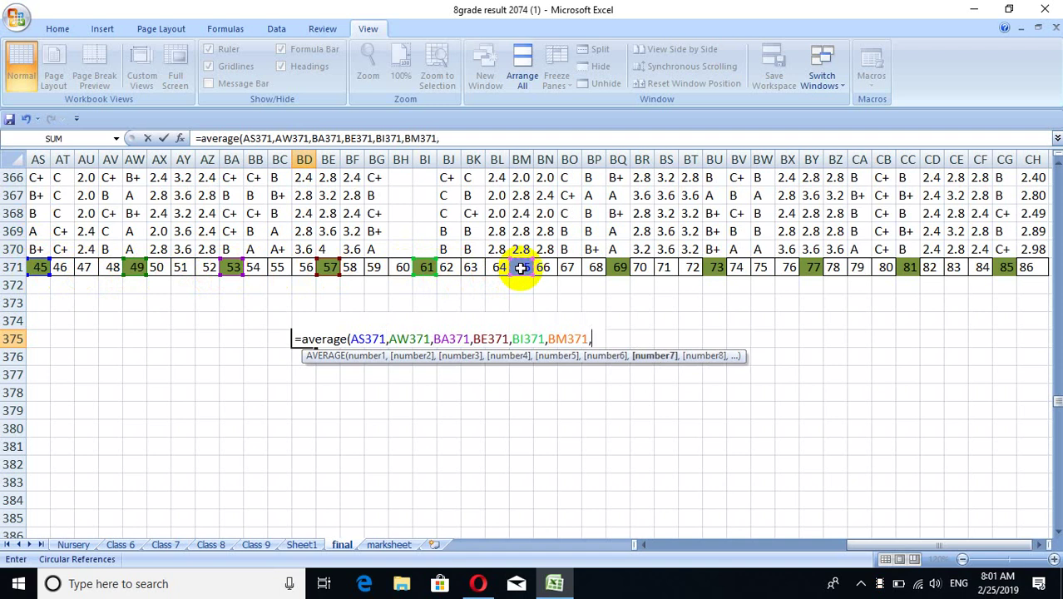
left_click(619, 268)
type(",")
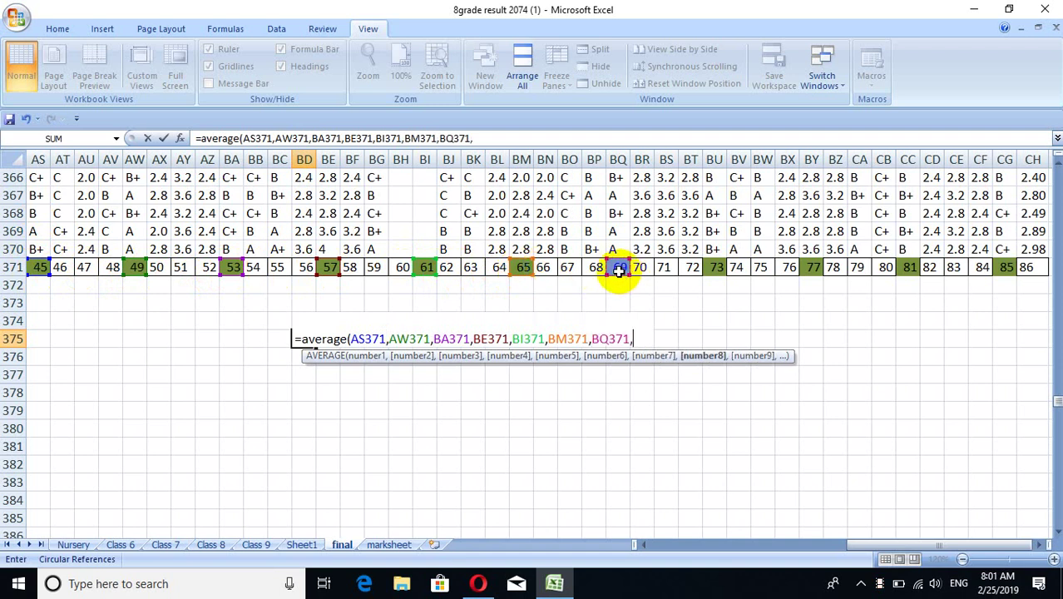
key("Return")
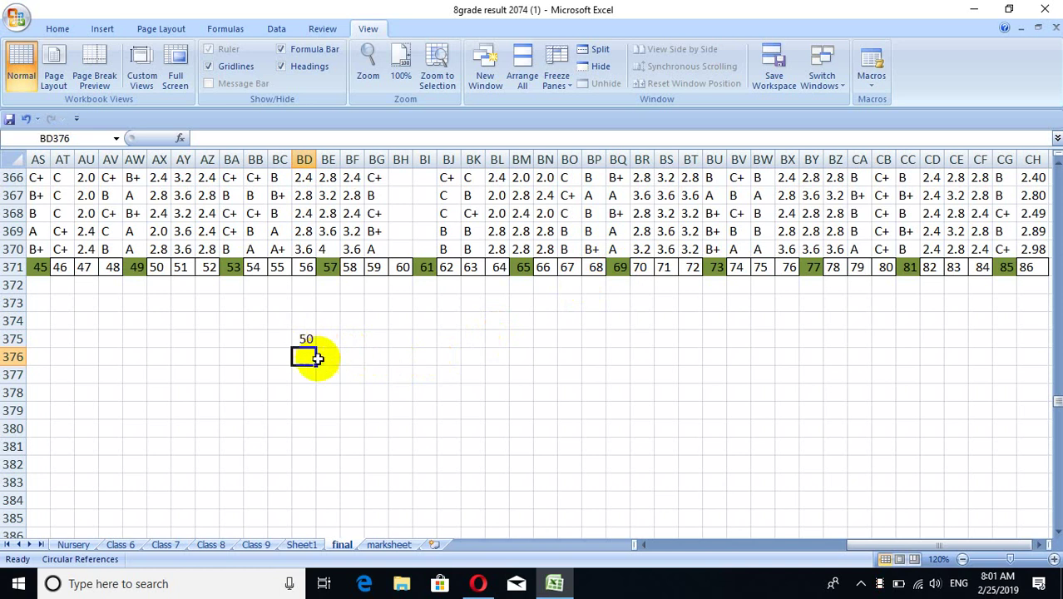
left_click(306, 339)
- Clear the trial average from BD375 and scroll back to the top of the sheet
key("Delete")
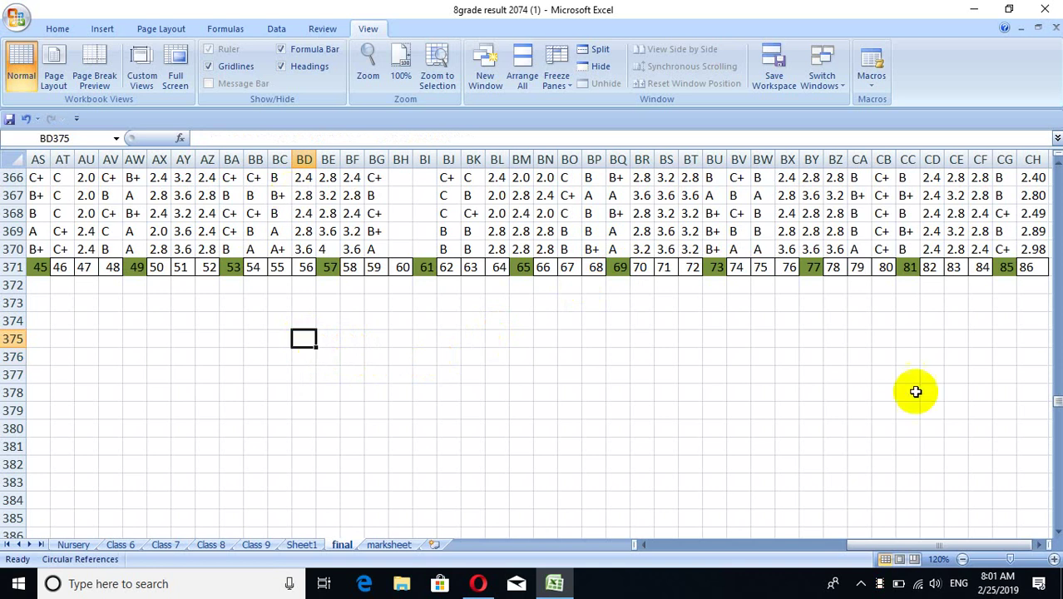
left_click_drag(1056, 401, 1056, 262)
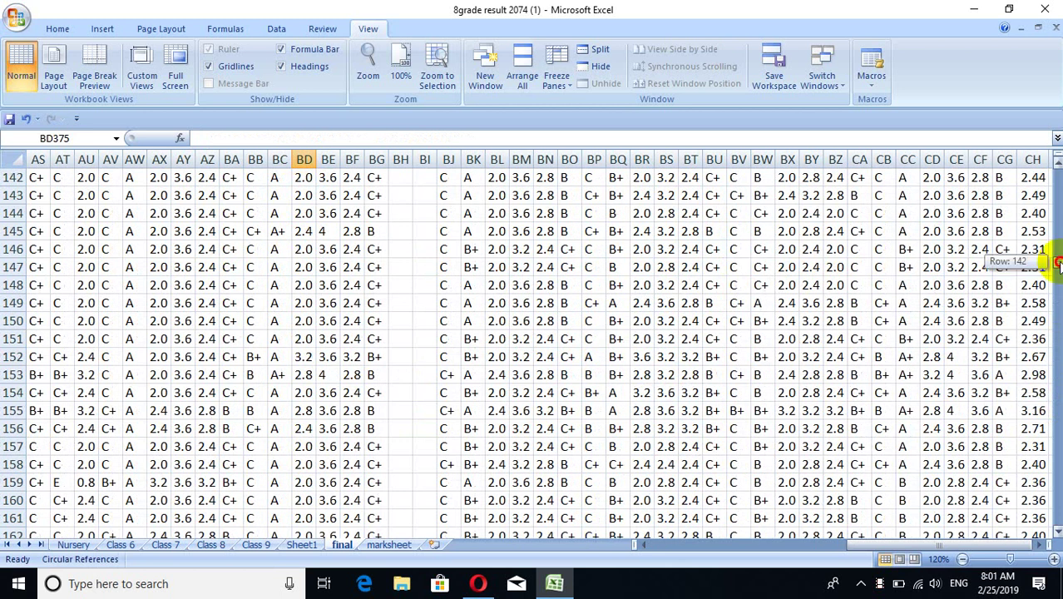
left_click_drag(1056, 262, 1058, 176)
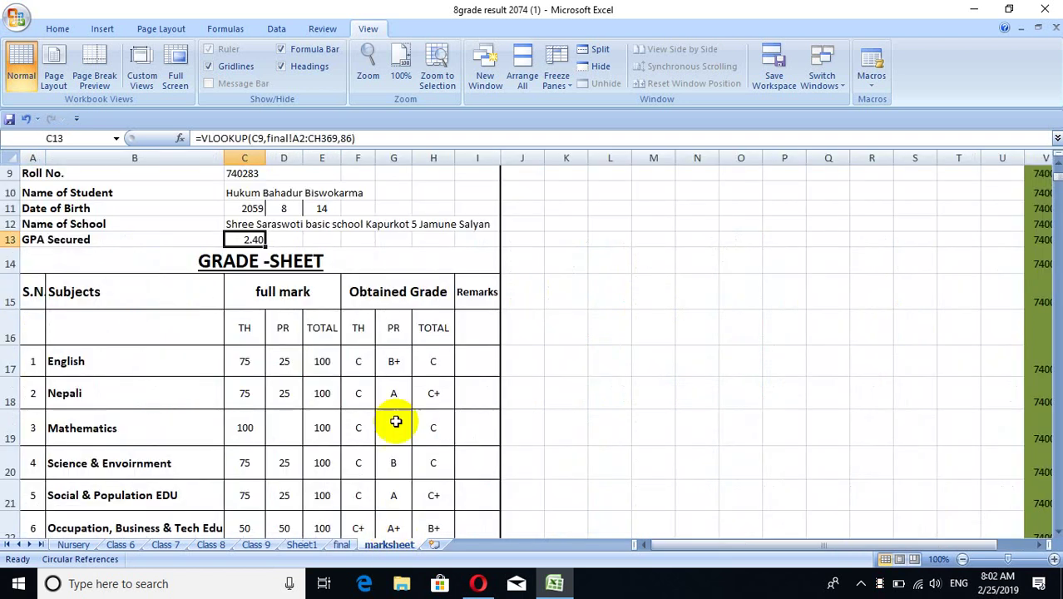
- Pick roll number 740284 from the Roll No. dropdown in C9
left_click(290, 179)
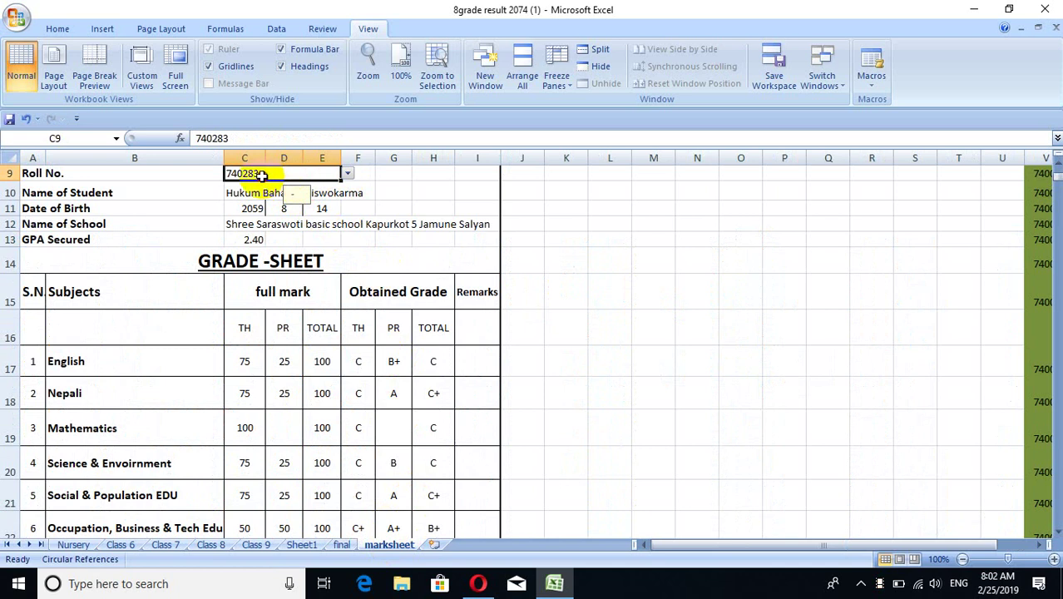
left_click(346, 173)
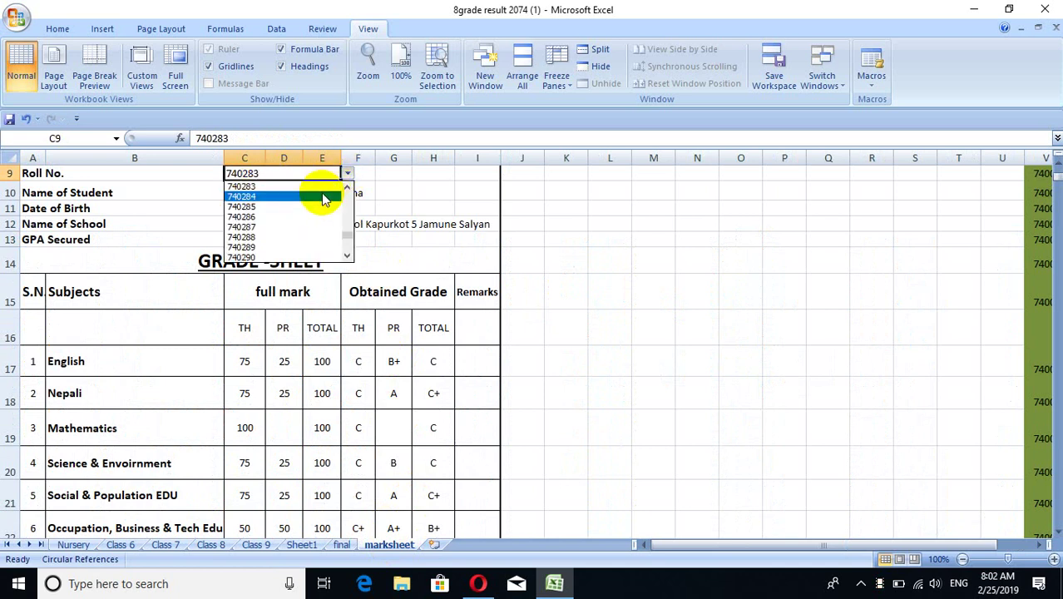
left_click(324, 197)
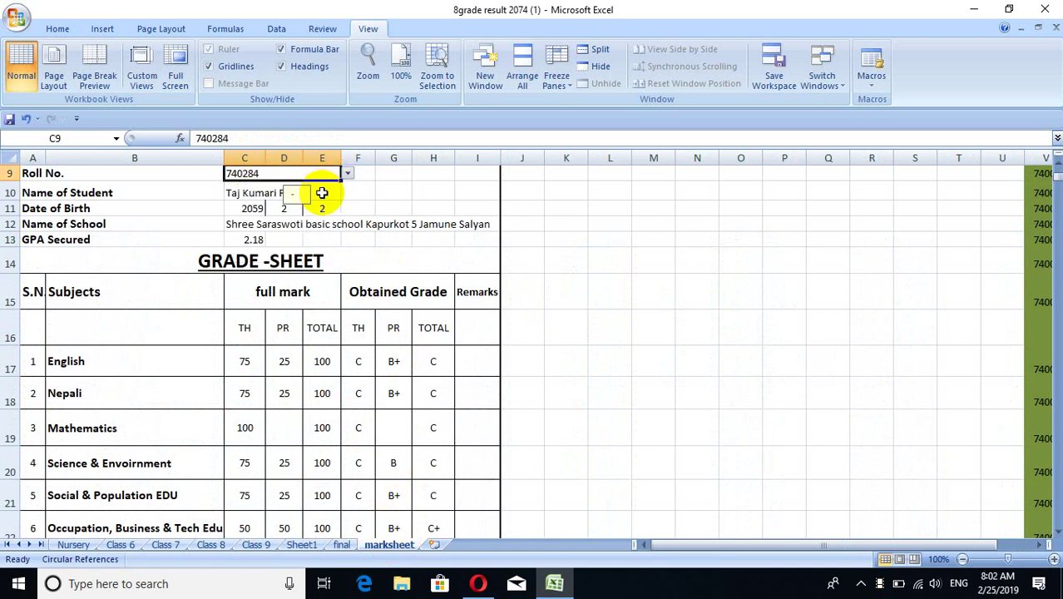
left_click(220, 222)
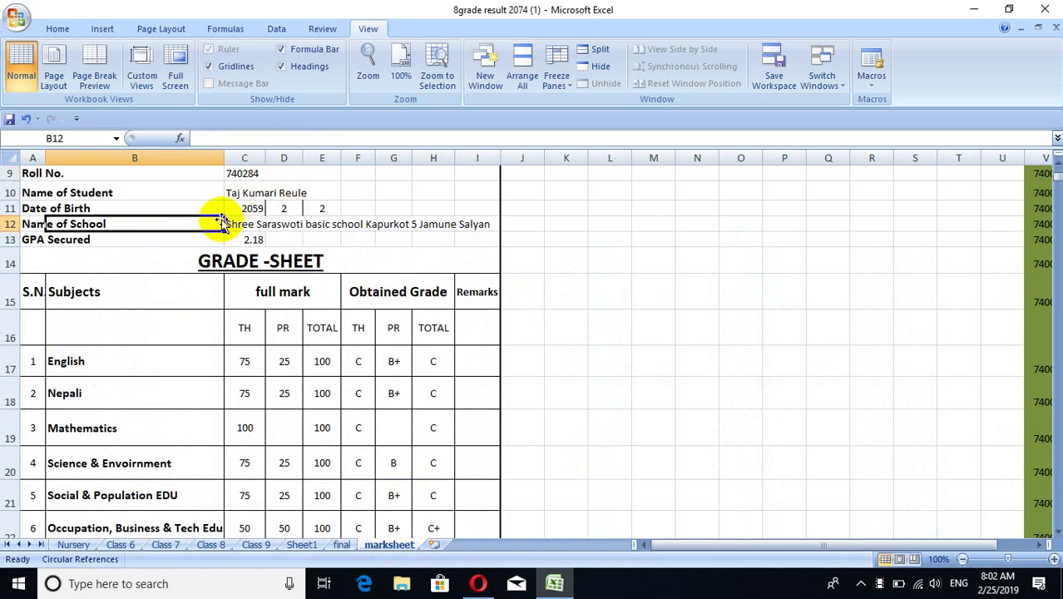
left_click(287, 173)
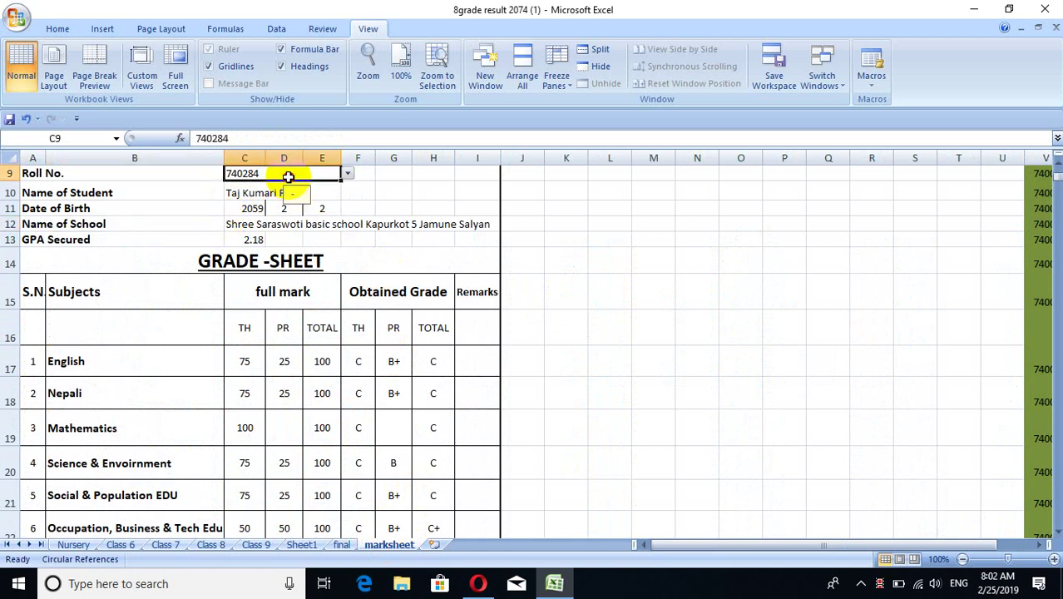
left_click(347, 176)
left_click(307, 222)
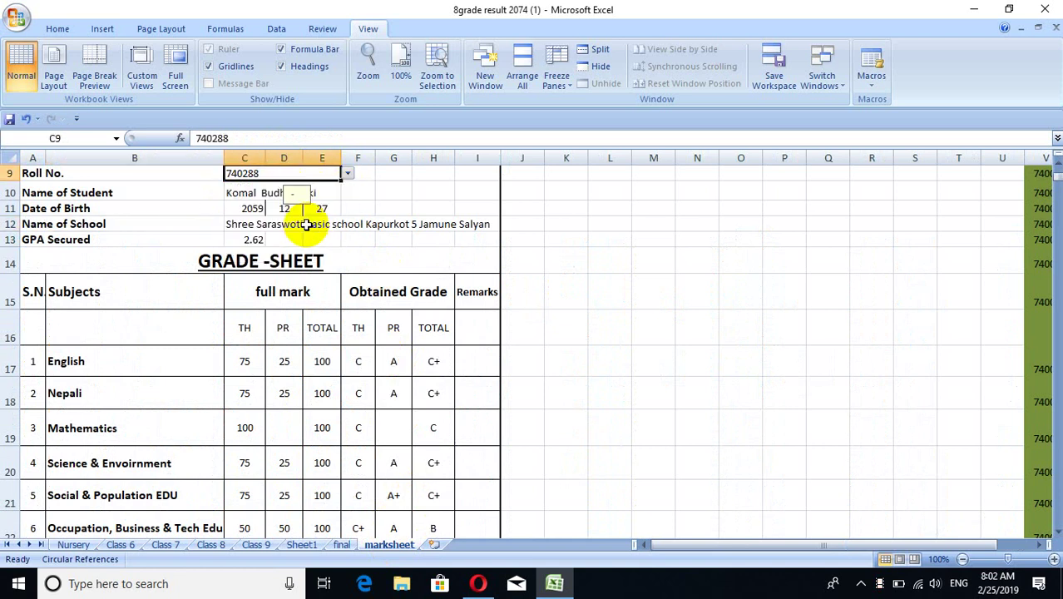
left_click(426, 222)
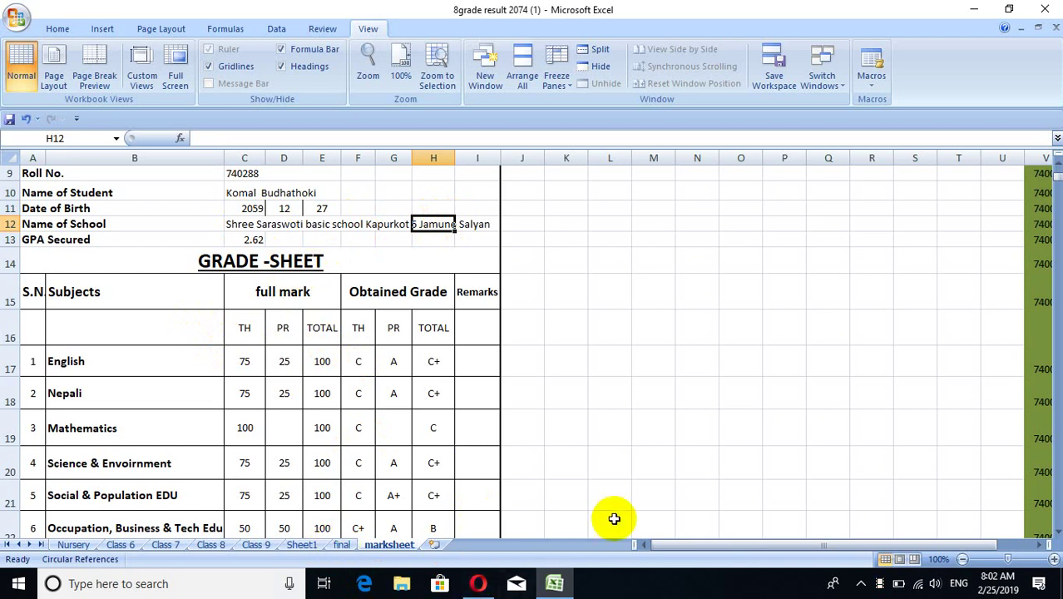
left_click(324, 583)
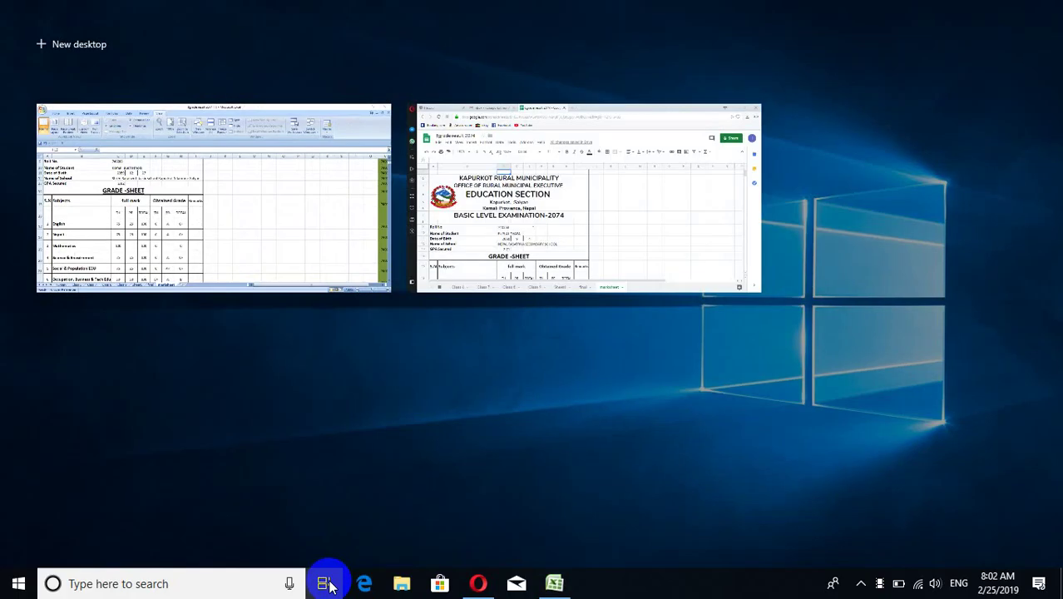
left_click(394, 490)
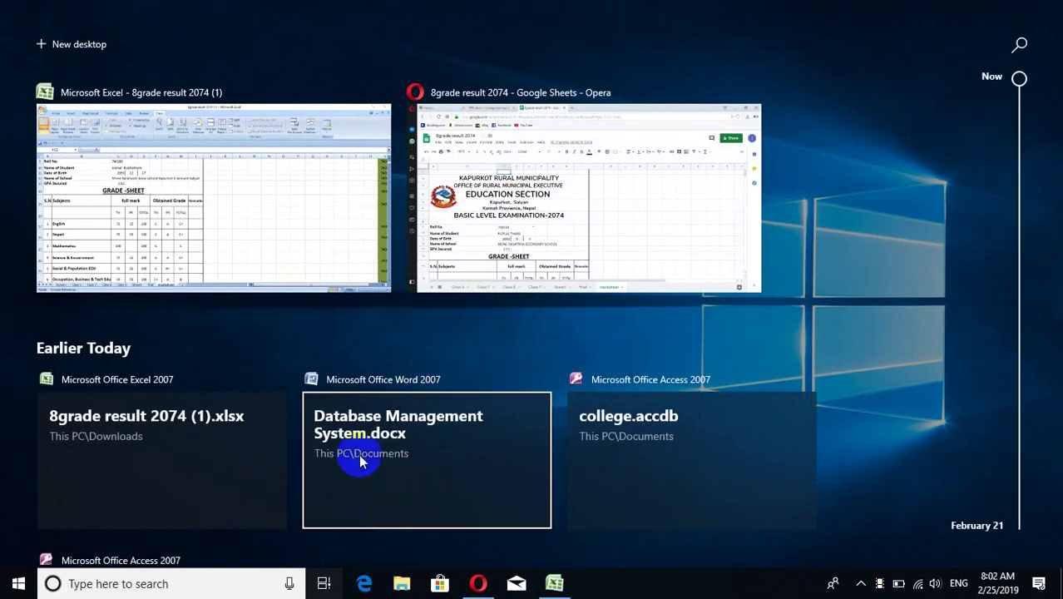
left_click(333, 581)
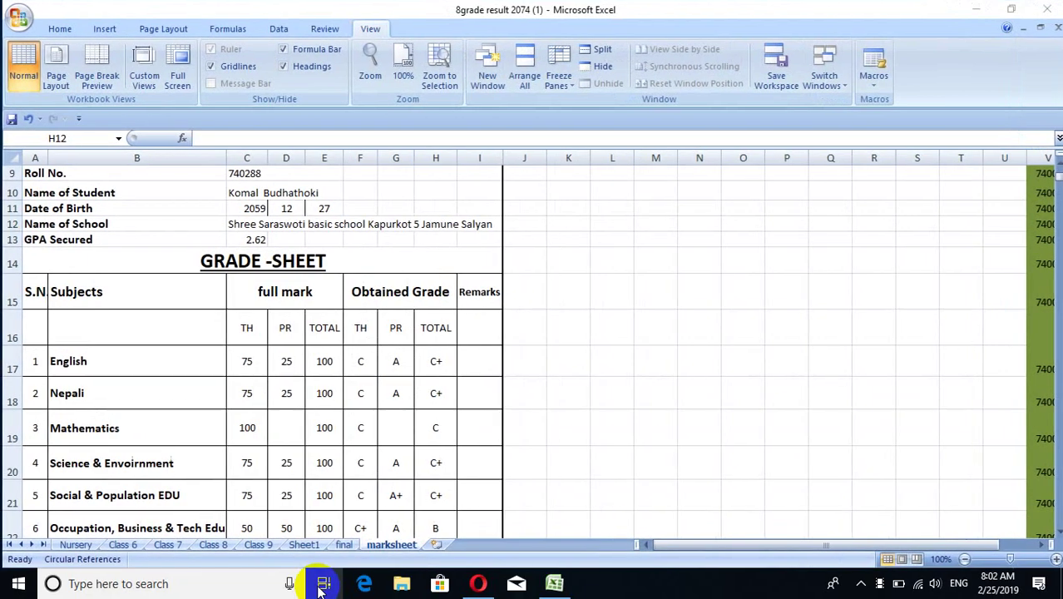